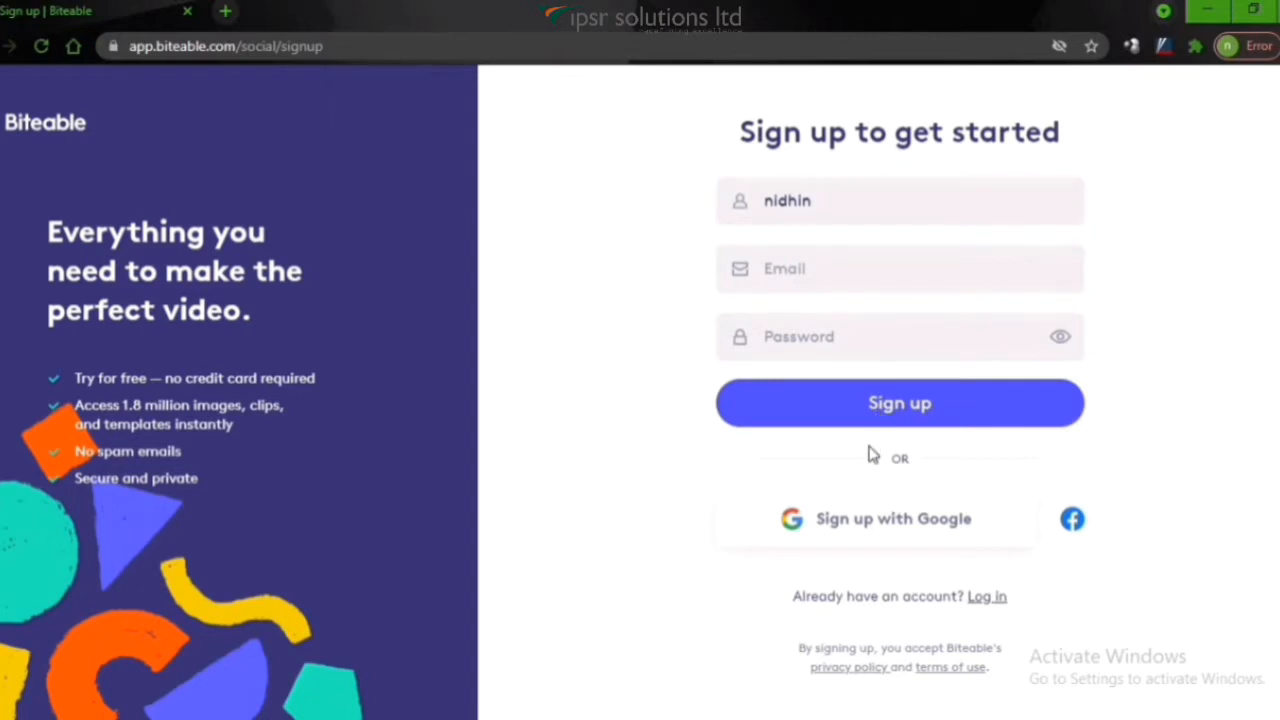
Sign up for Biteable with the second of the listed Google accounts
left_click(860, 527)
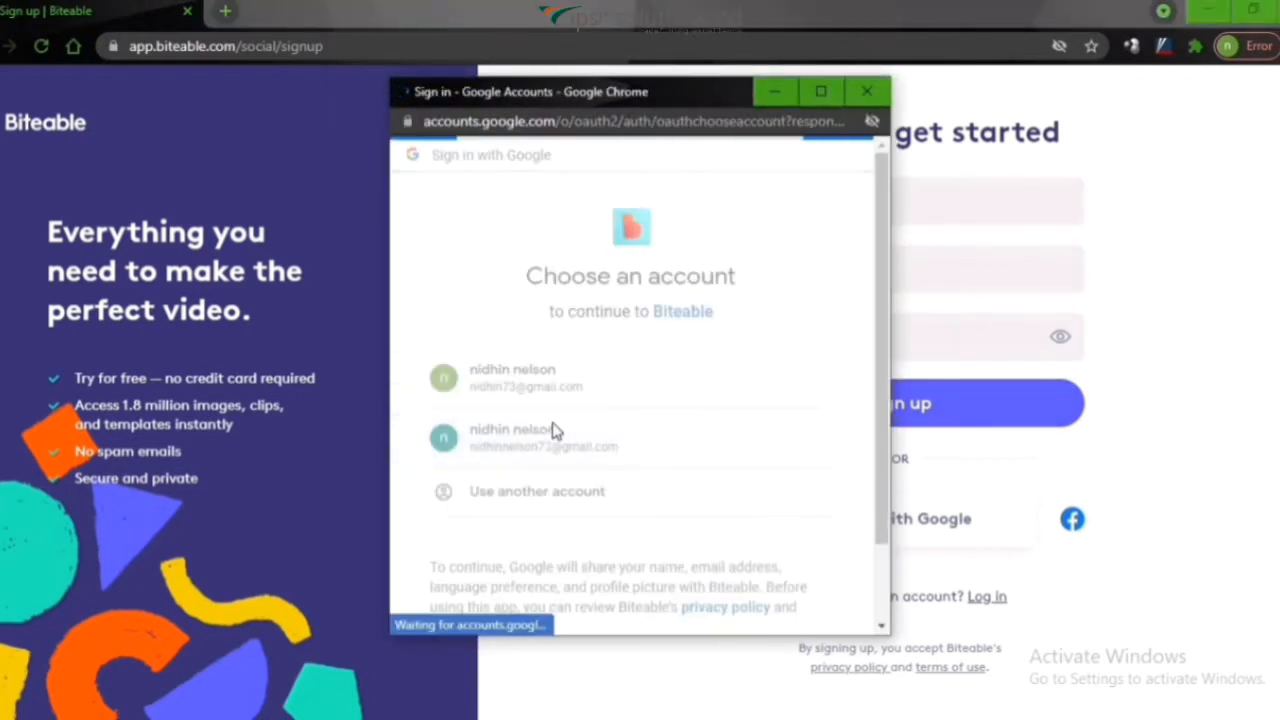
left_click(555, 430)
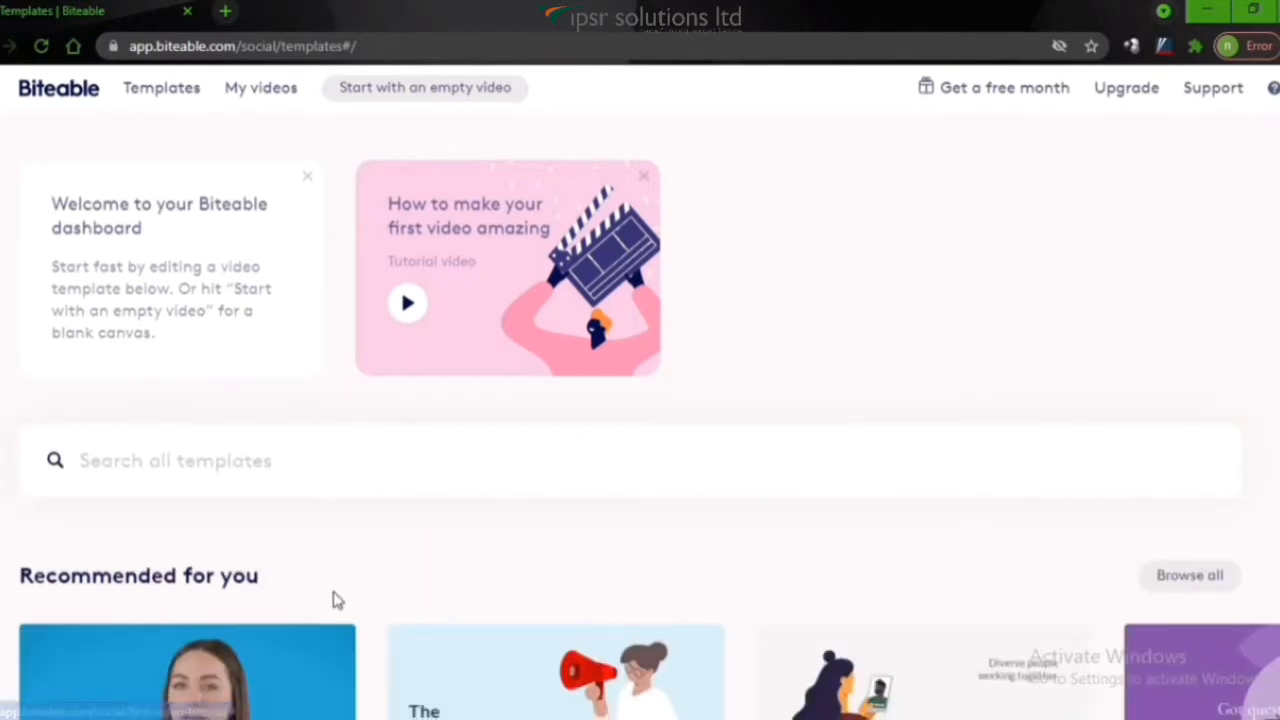
Look through the template categories on the dashboard, from the recommended ones through Recently added, Ads and Explainers to Animations
scroll(336, 598, "down", 3)
scroll(334, 590, "down", 1)
scroll(333, 578, "down", 2)
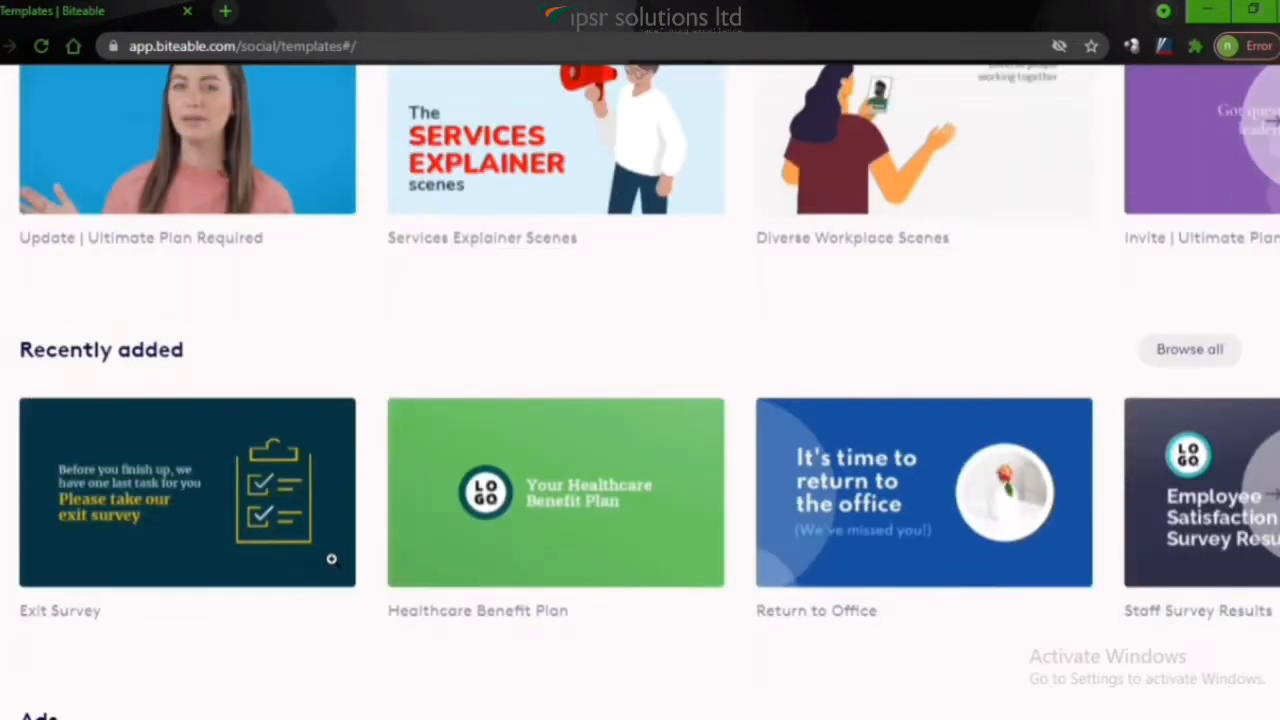
mouse_move(331, 552)
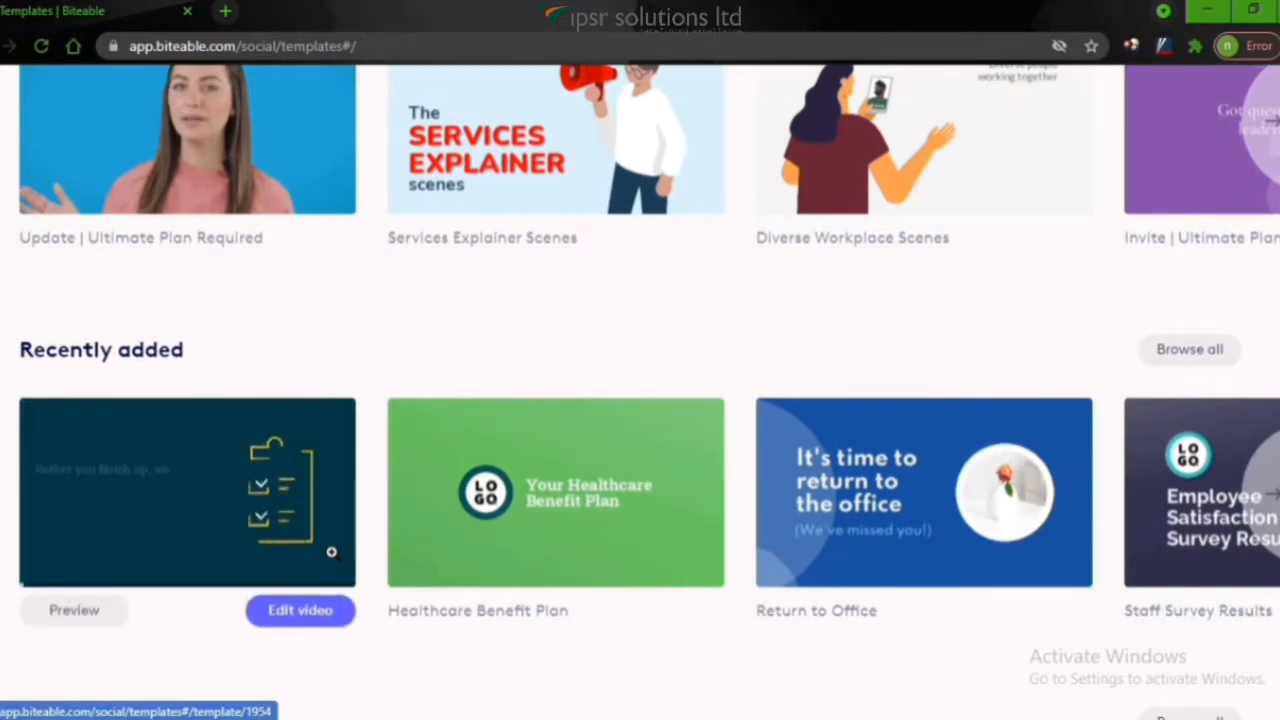
scroll(331, 552, "down", 4)
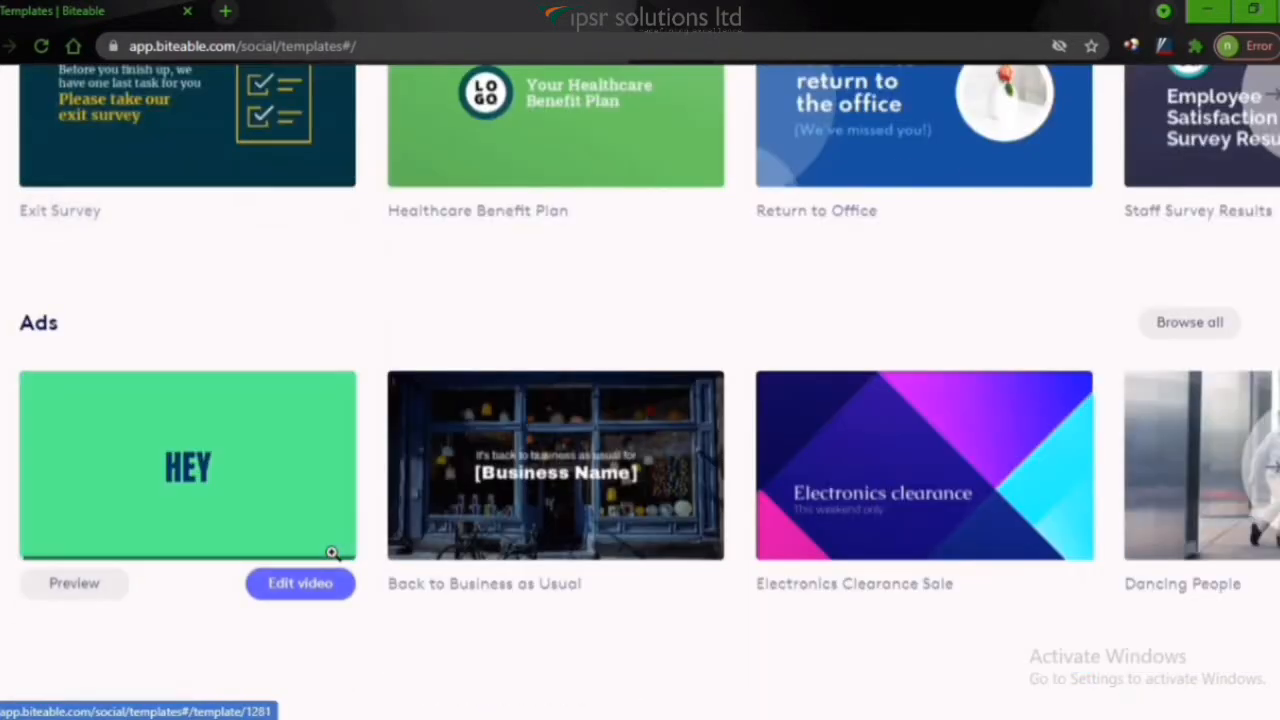
scroll(331, 552, "down", 3)
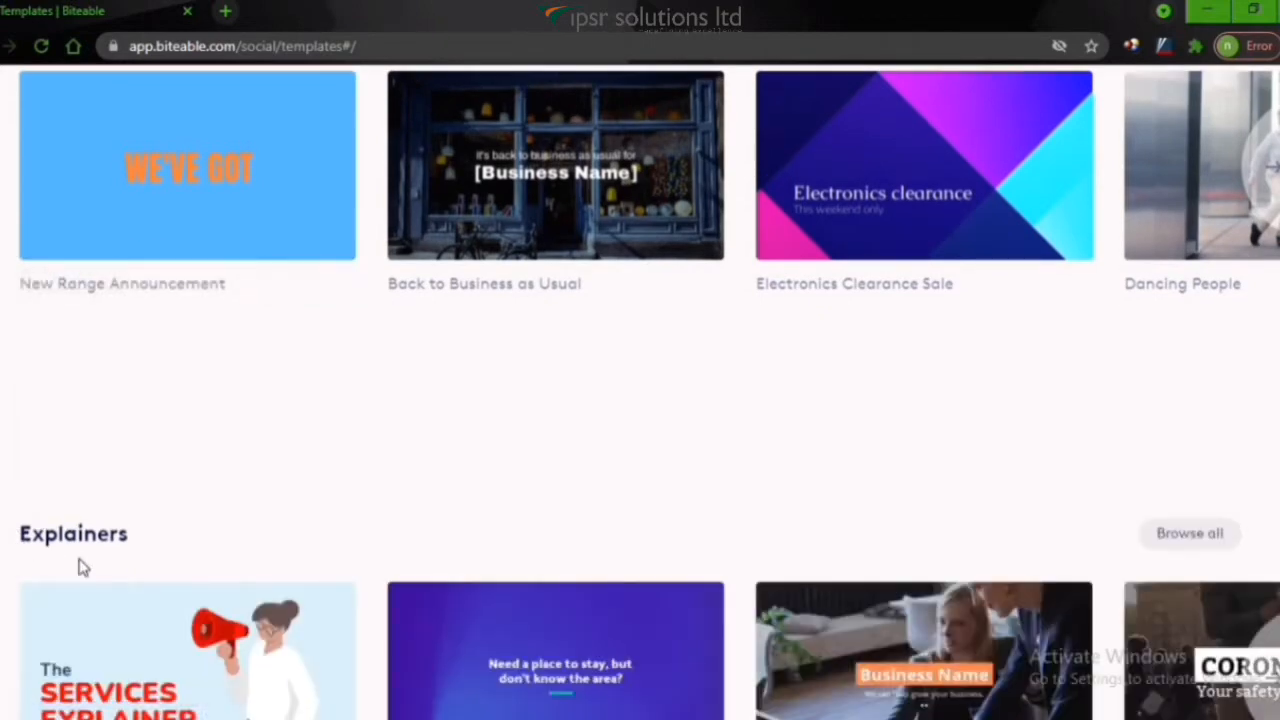
scroll(83, 567, "down", 4)
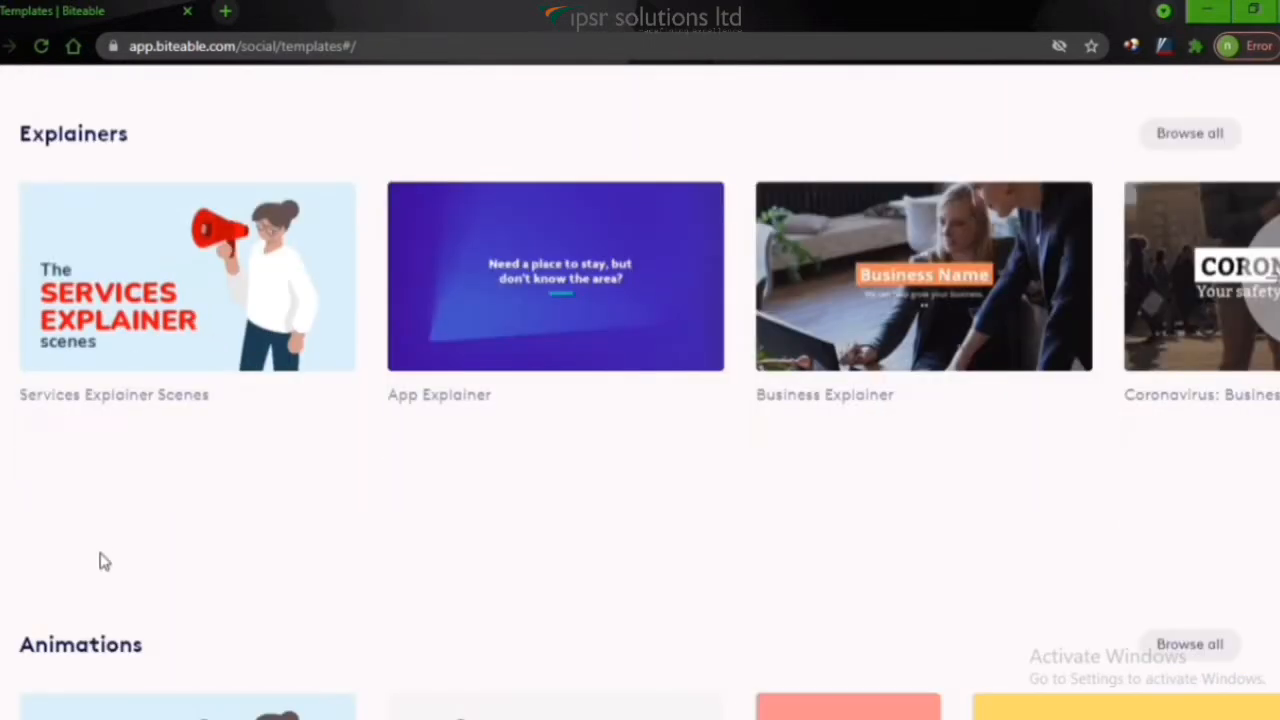
scroll(100, 560, "down", 4)
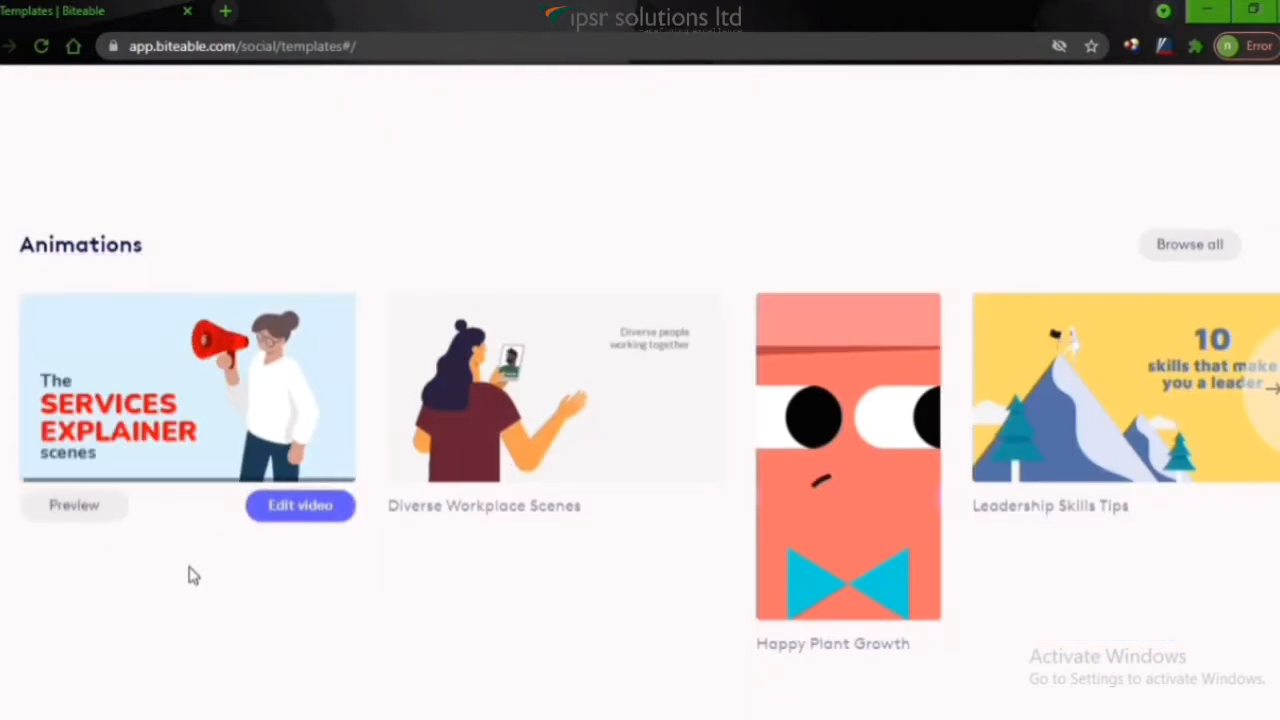
scroll(229, 557, "up", 10)
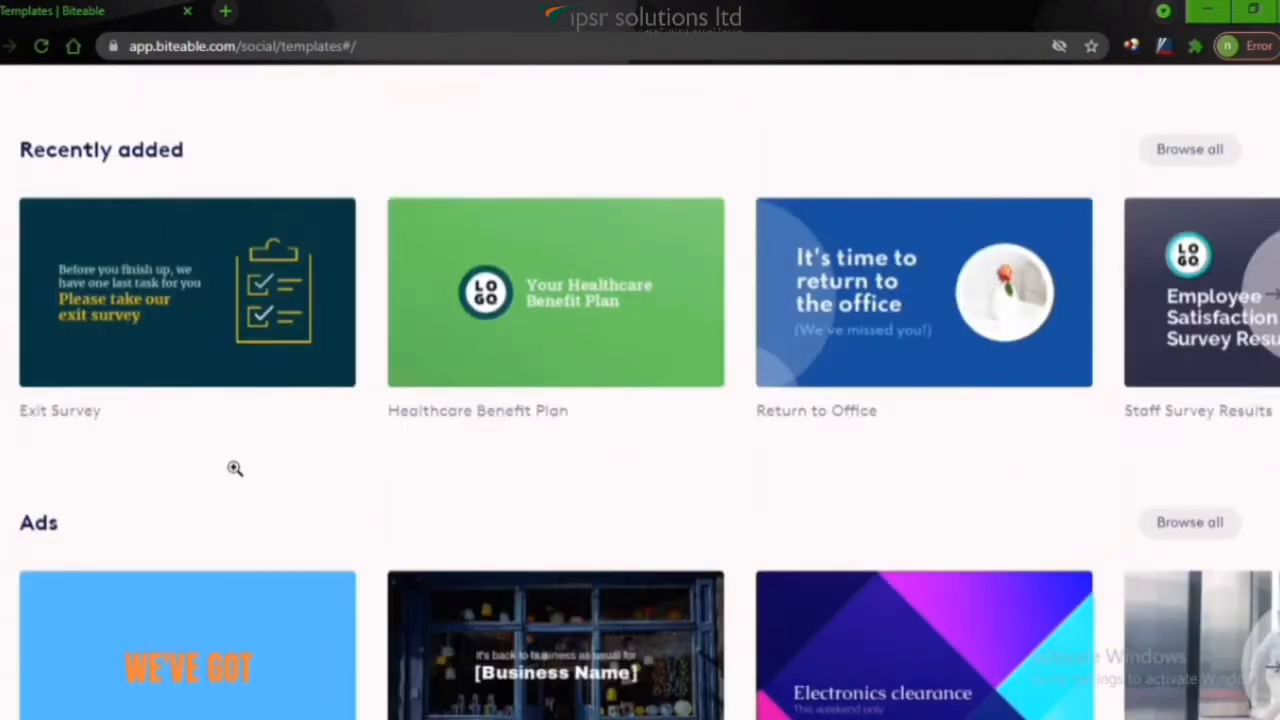
scroll(235, 468, "up", 6)
Create a new empty video in 16:9 shape from the My videos page, keeping the suggested title
left_click(262, 92)
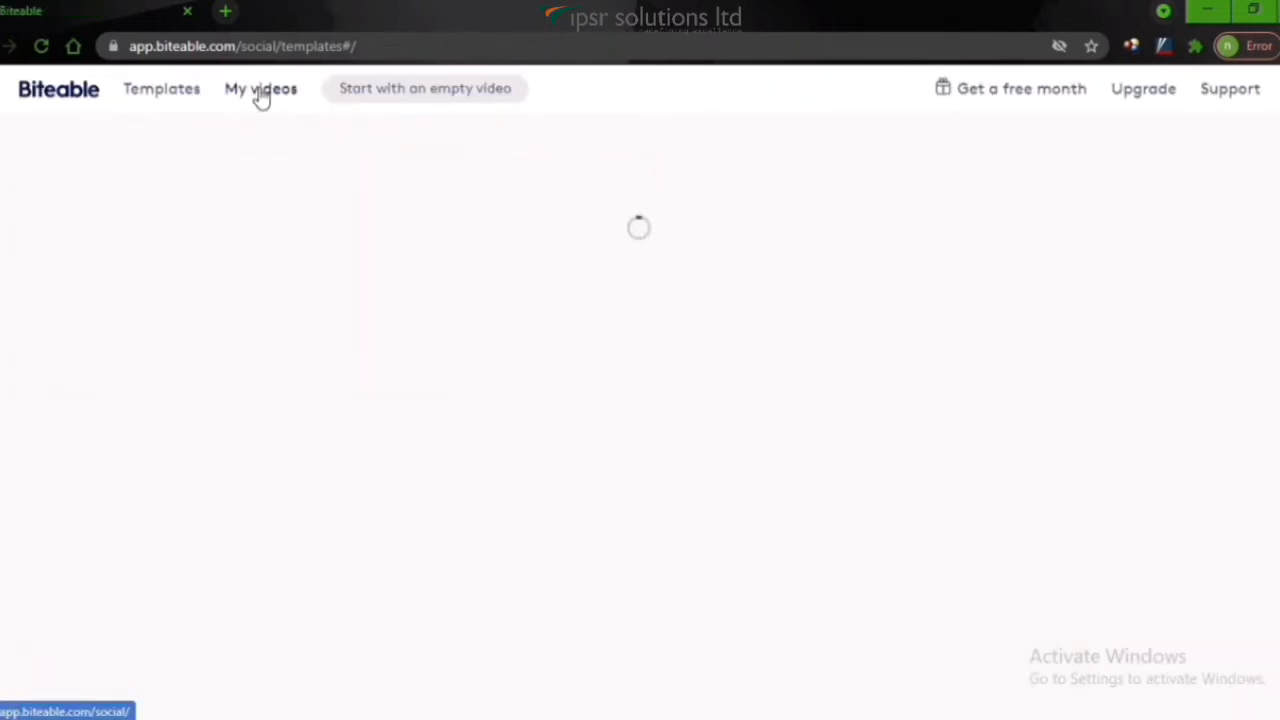
left_click(386, 92)
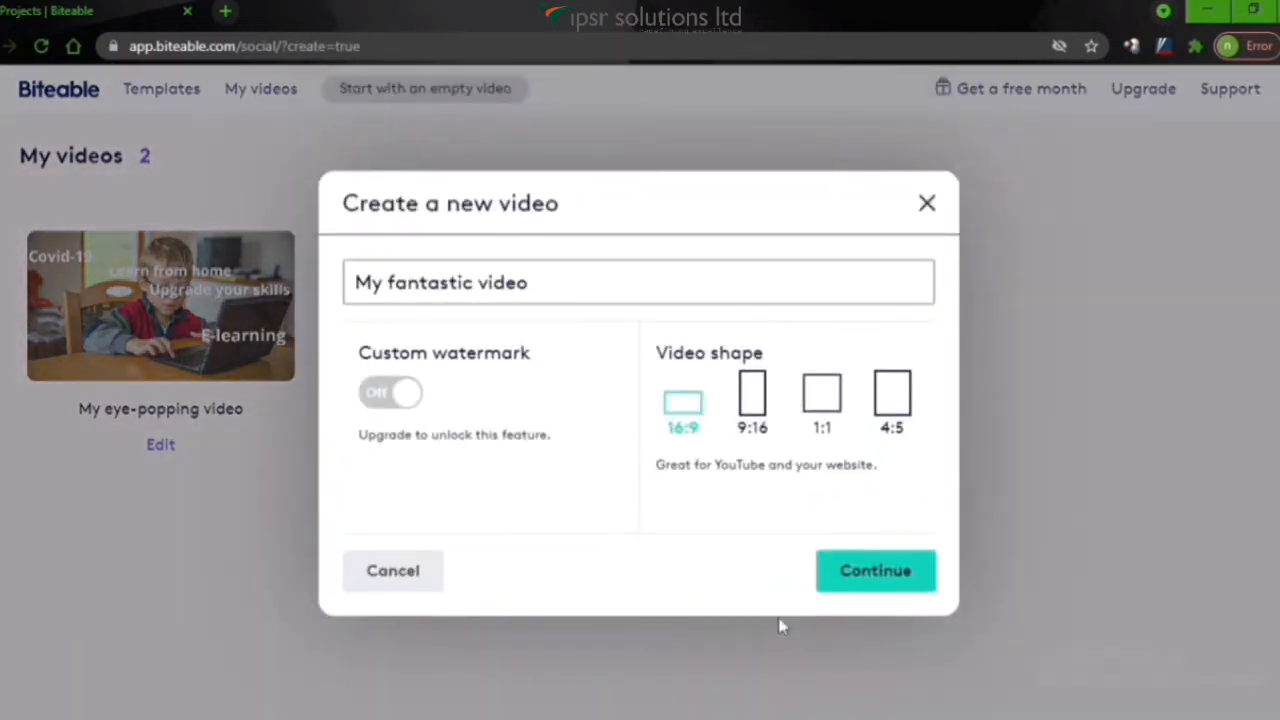
left_click(874, 580)
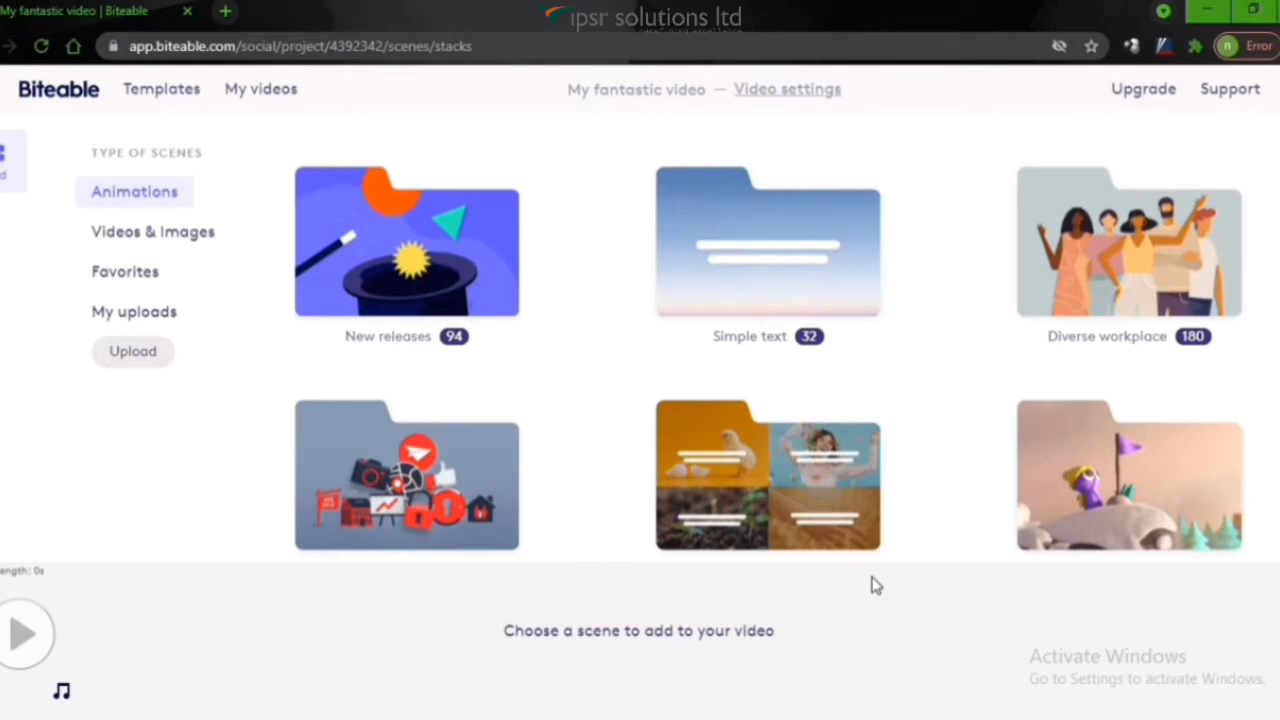
Look through the scene types Videos & Images, Animations, Favorites and My uploads
left_click(160, 240)
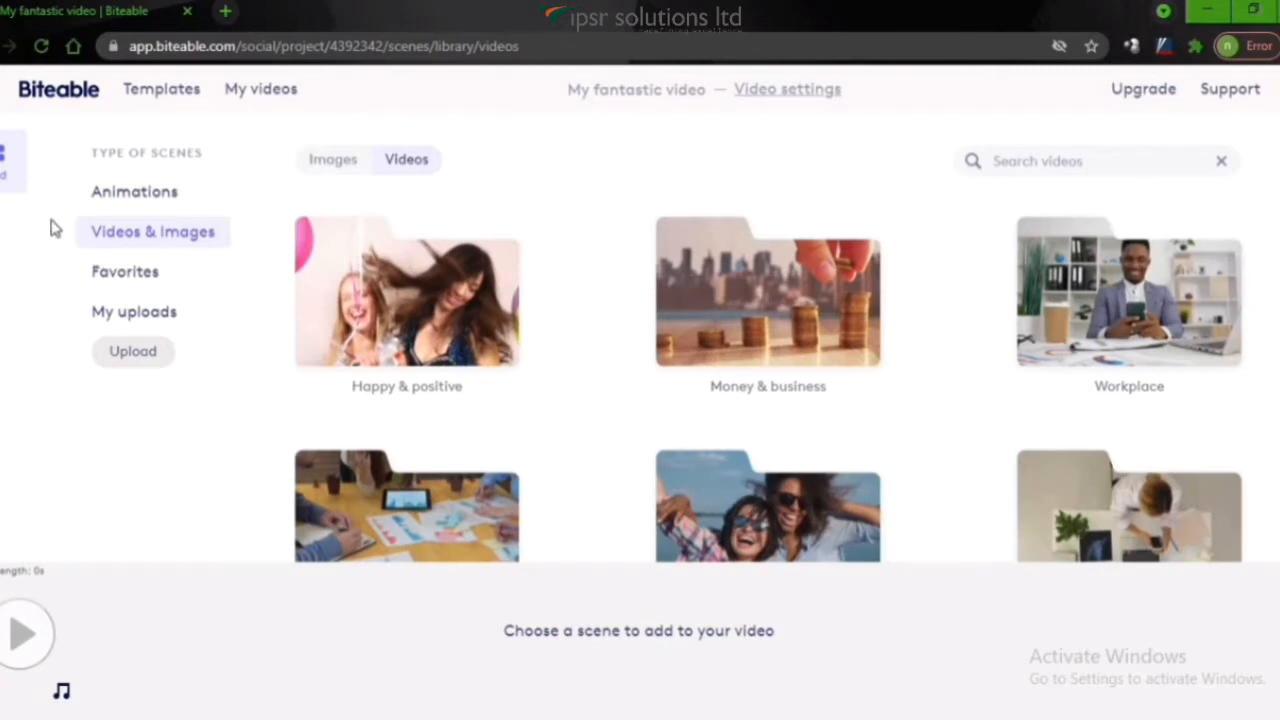
left_click(122, 198)
left_click(137, 238)
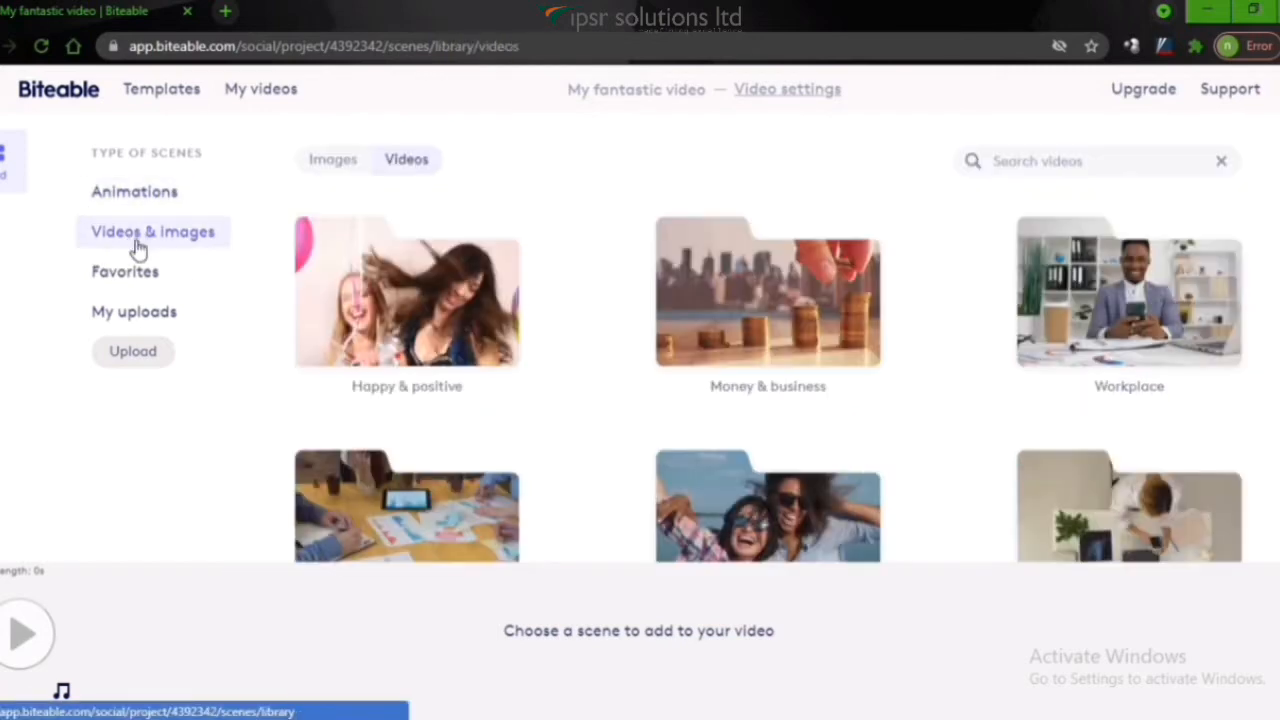
left_click(134, 279)
left_click(139, 327)
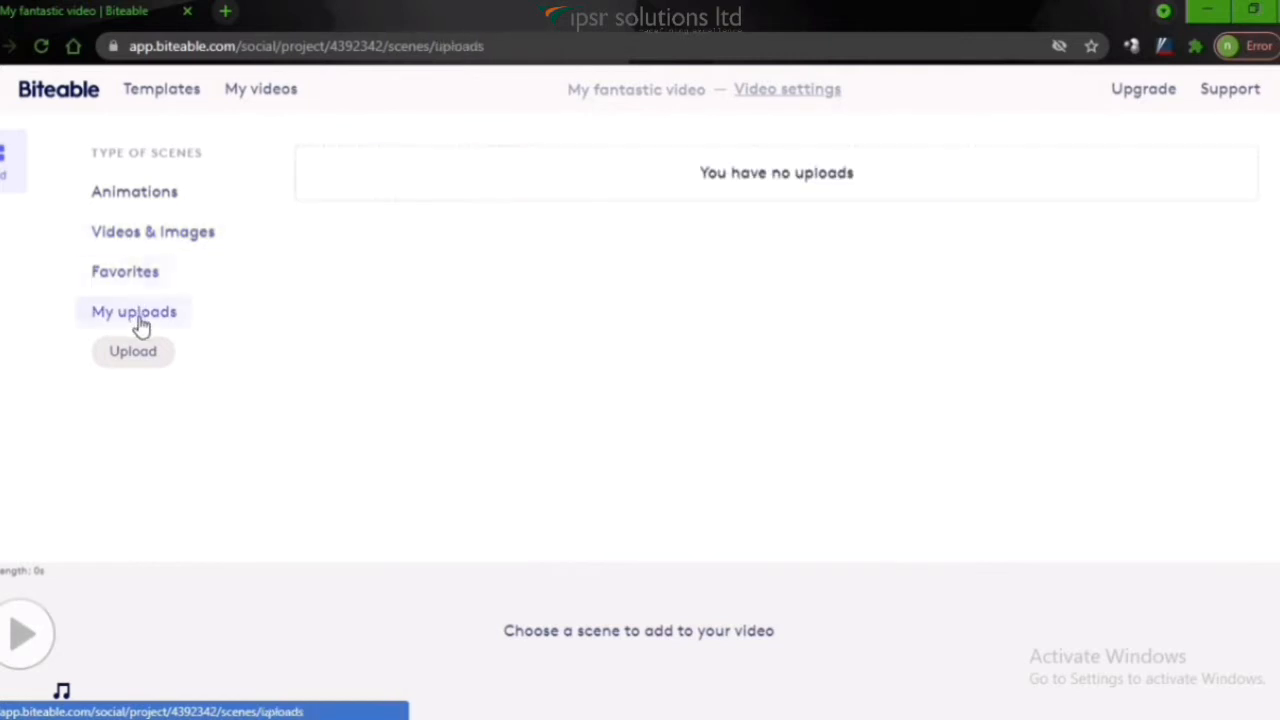
Search the stock videos for "learn from home" and add the clip of the boy with glasses at a laptop
left_click(142, 242)
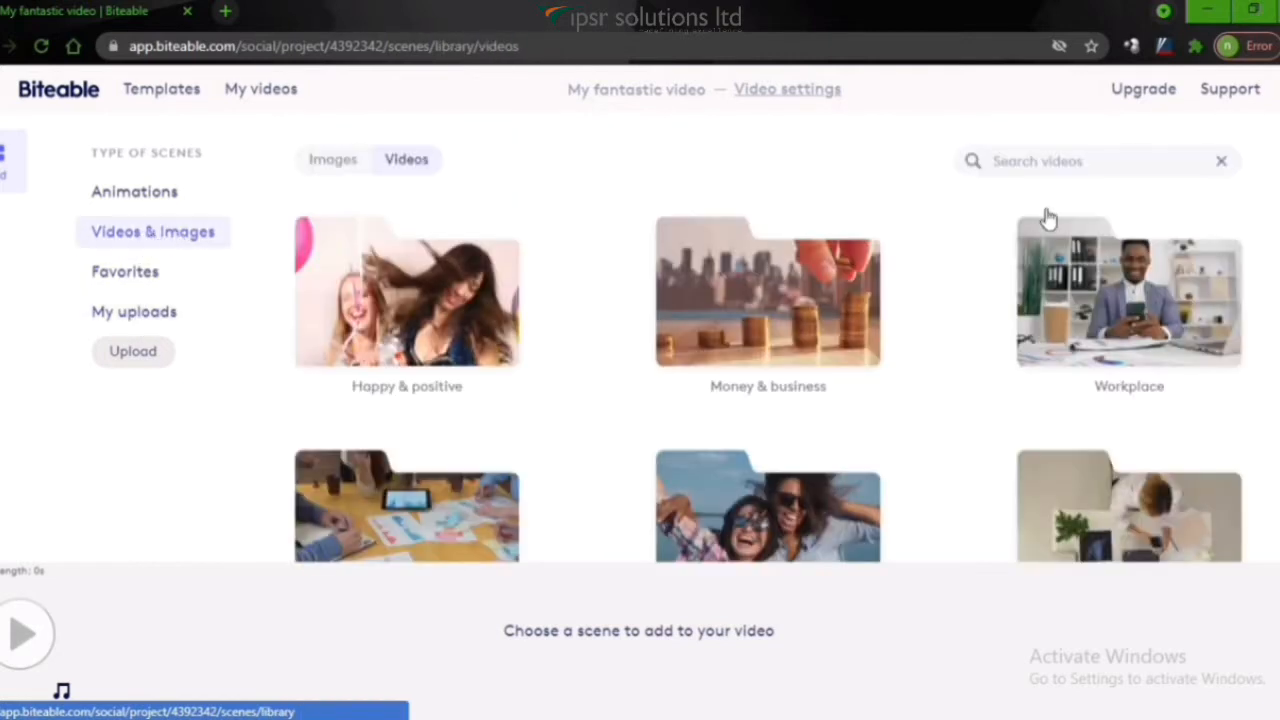
left_click(1092, 161)
left_click(1092, 161)
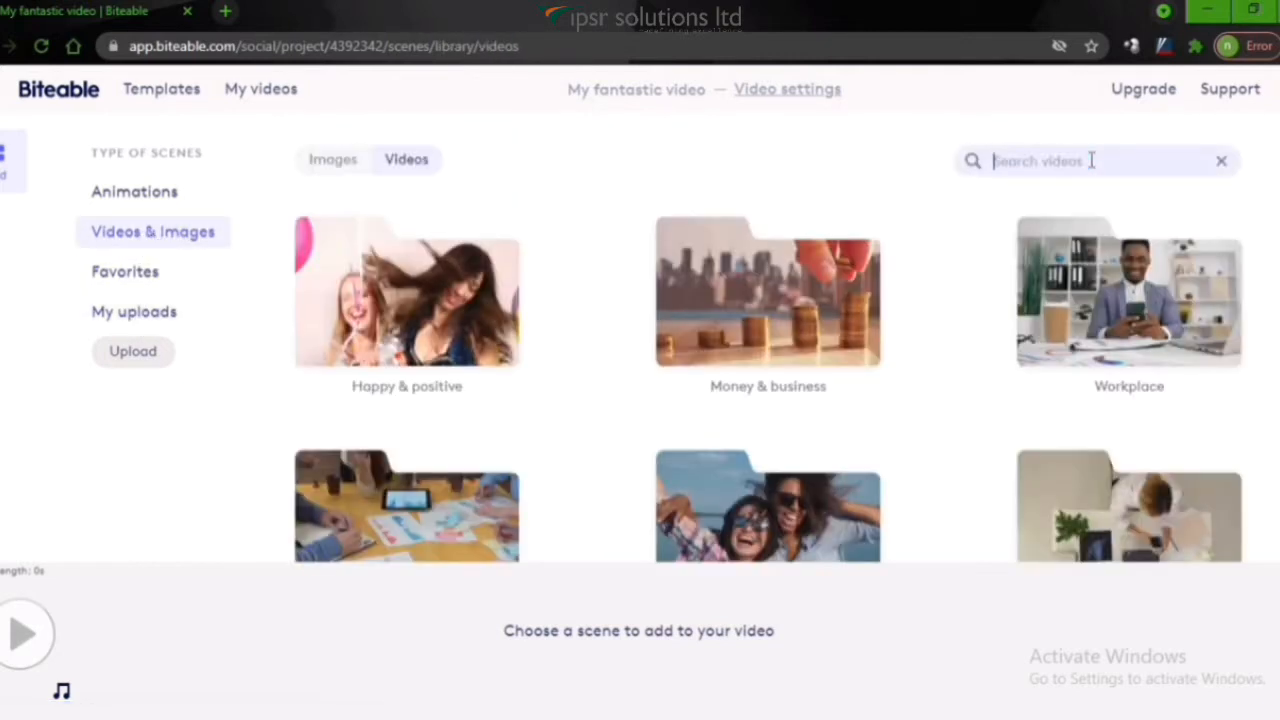
type("learn from home")
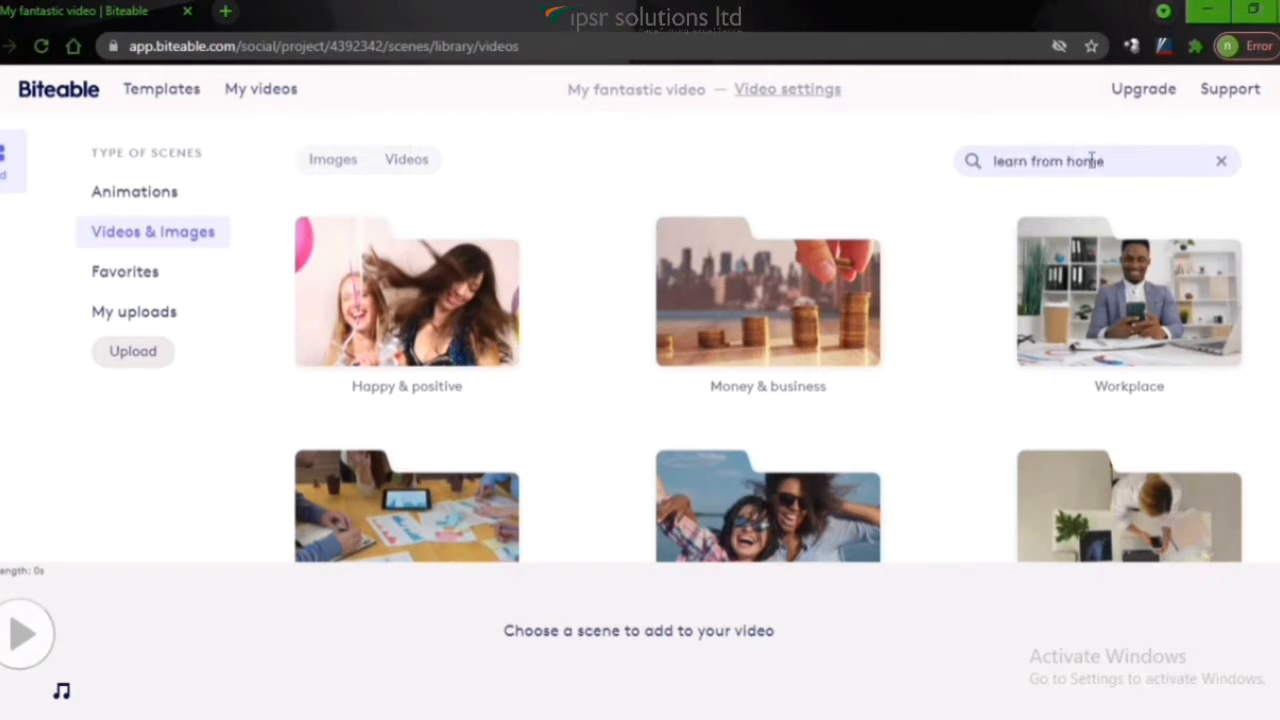
key("Return")
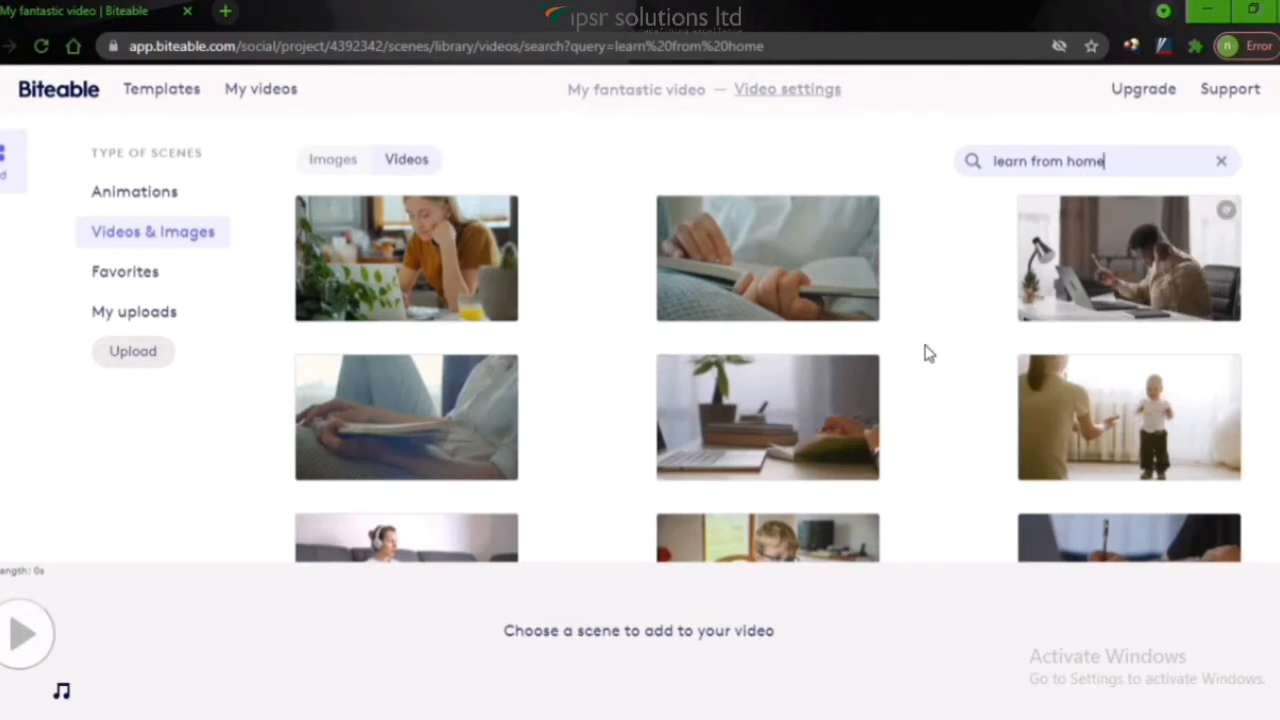
scroll(800, 400, "down", 3)
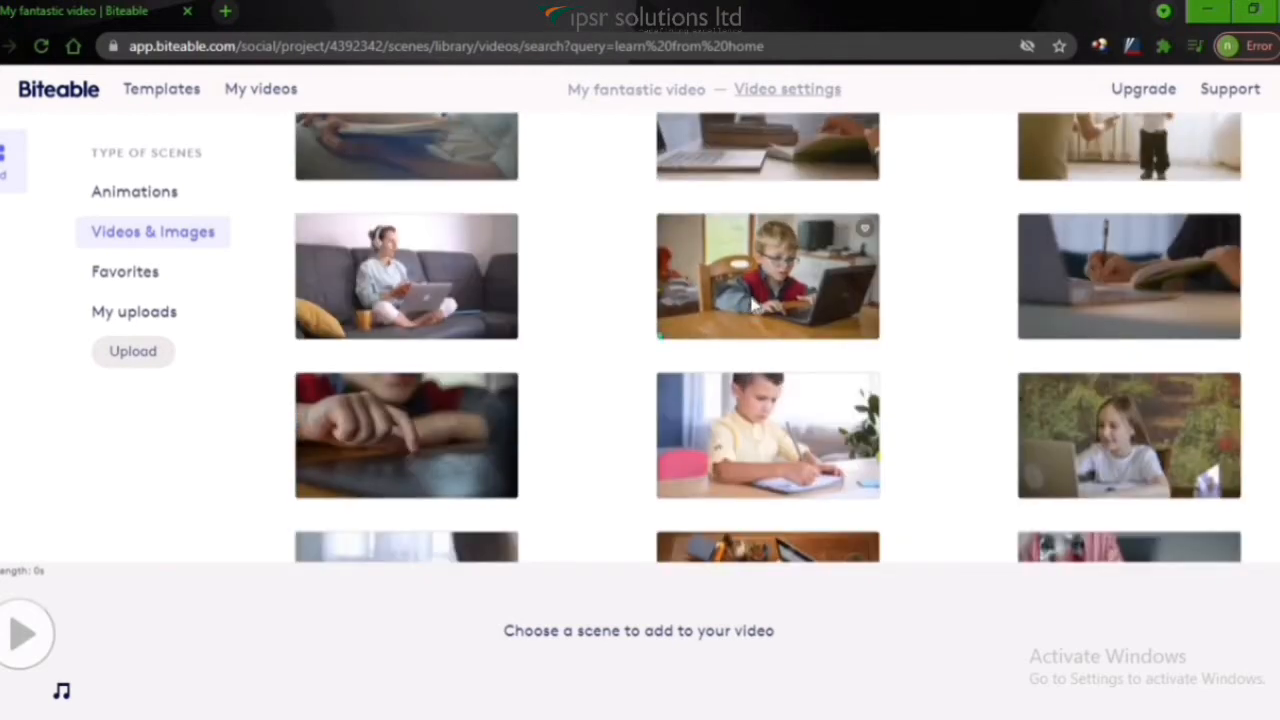
left_click(752, 308)
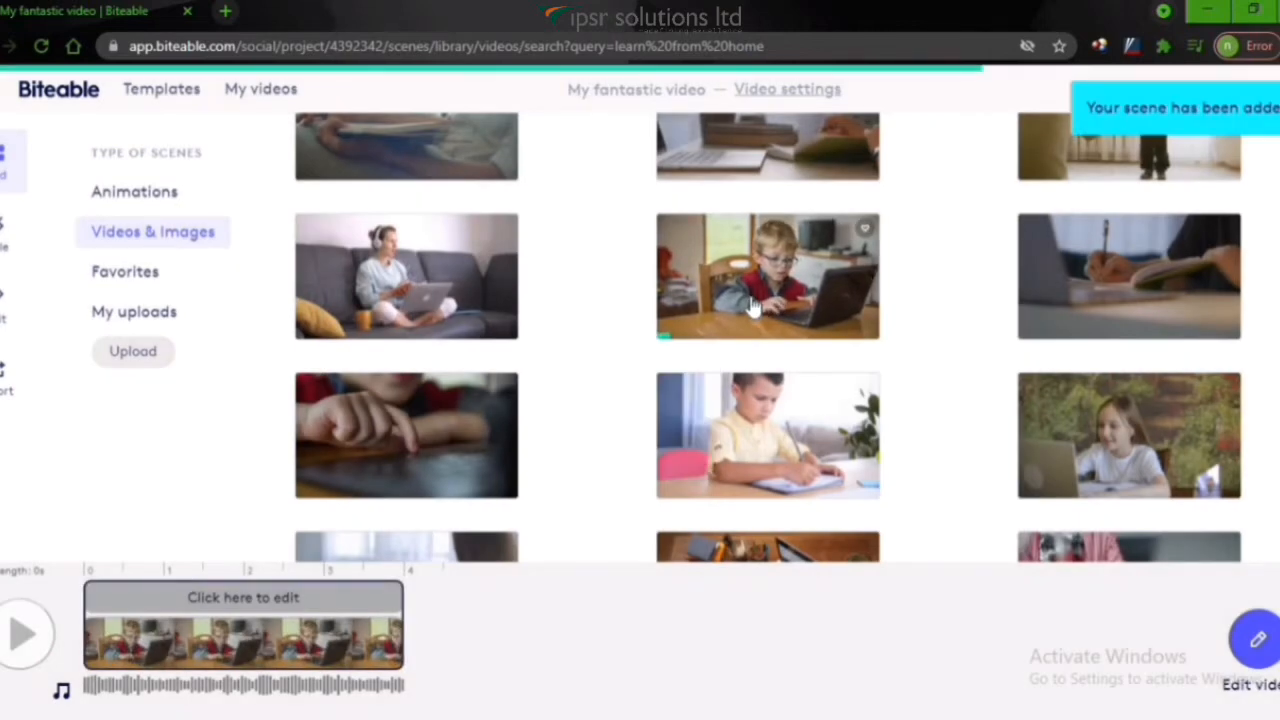
Open the video with the added scene for editing
scroll(1008, 435, "up", 3)
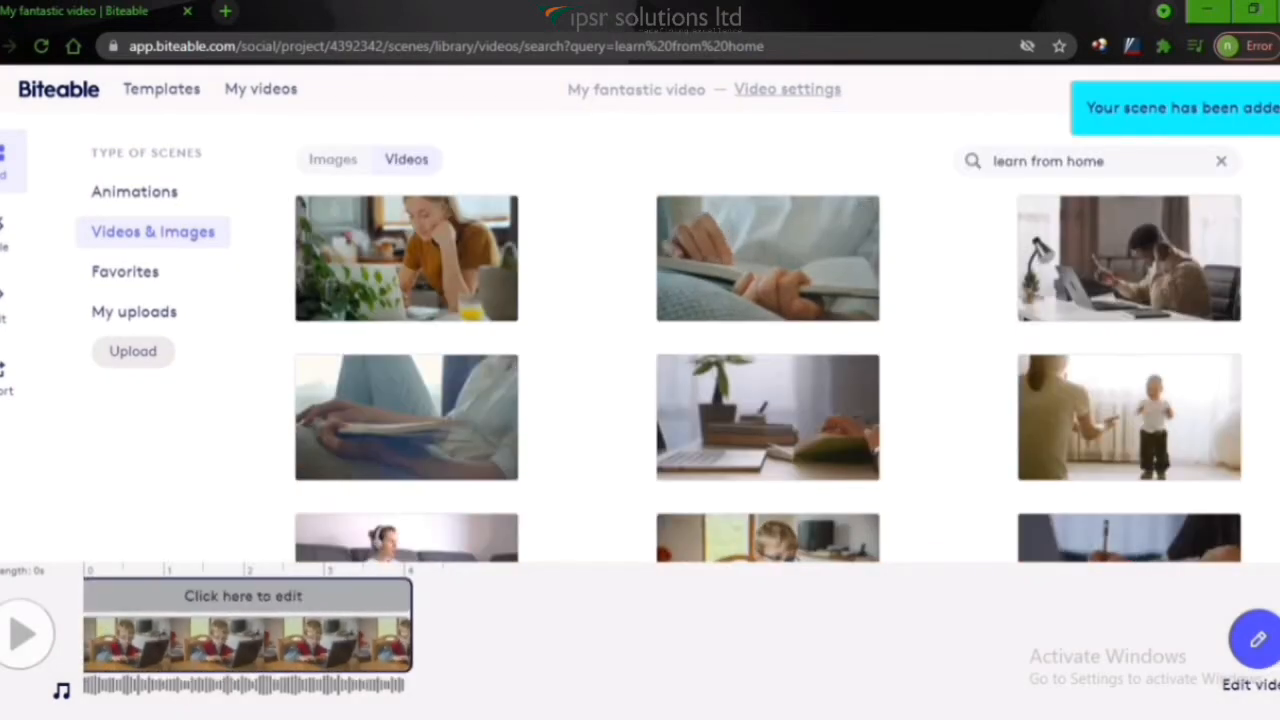
left_click(1257, 643)
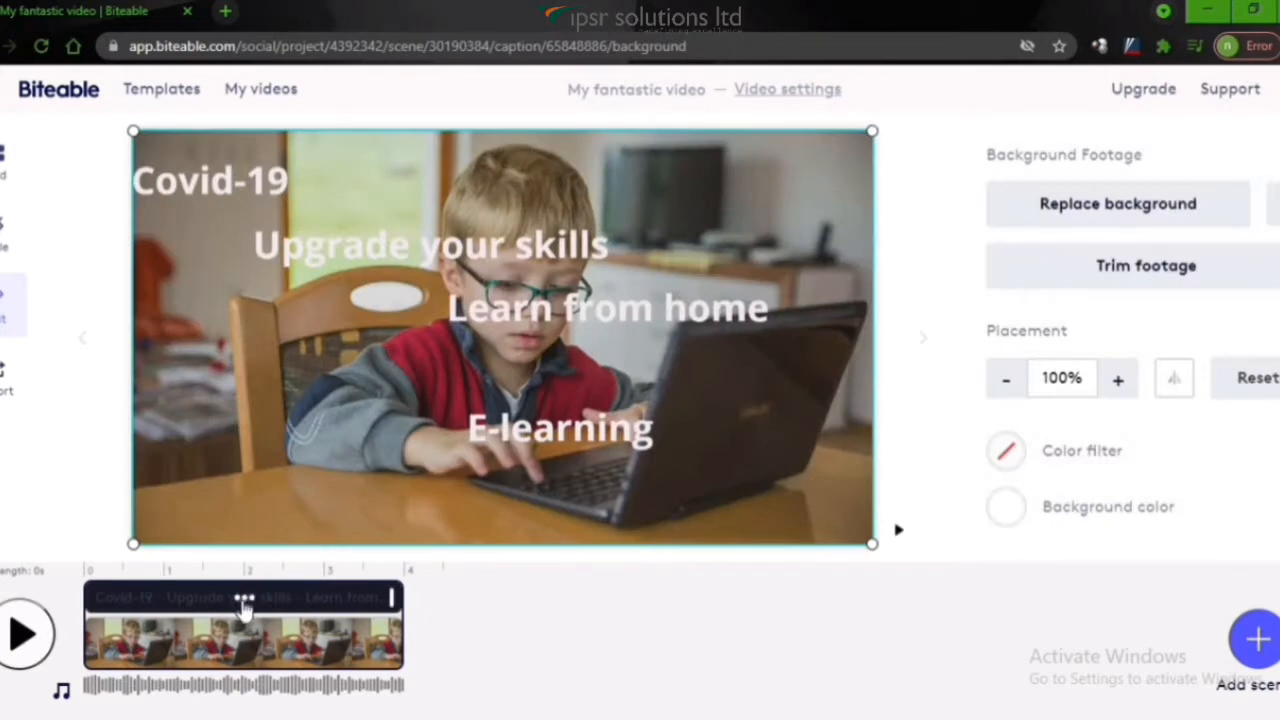
left_click(244, 604)
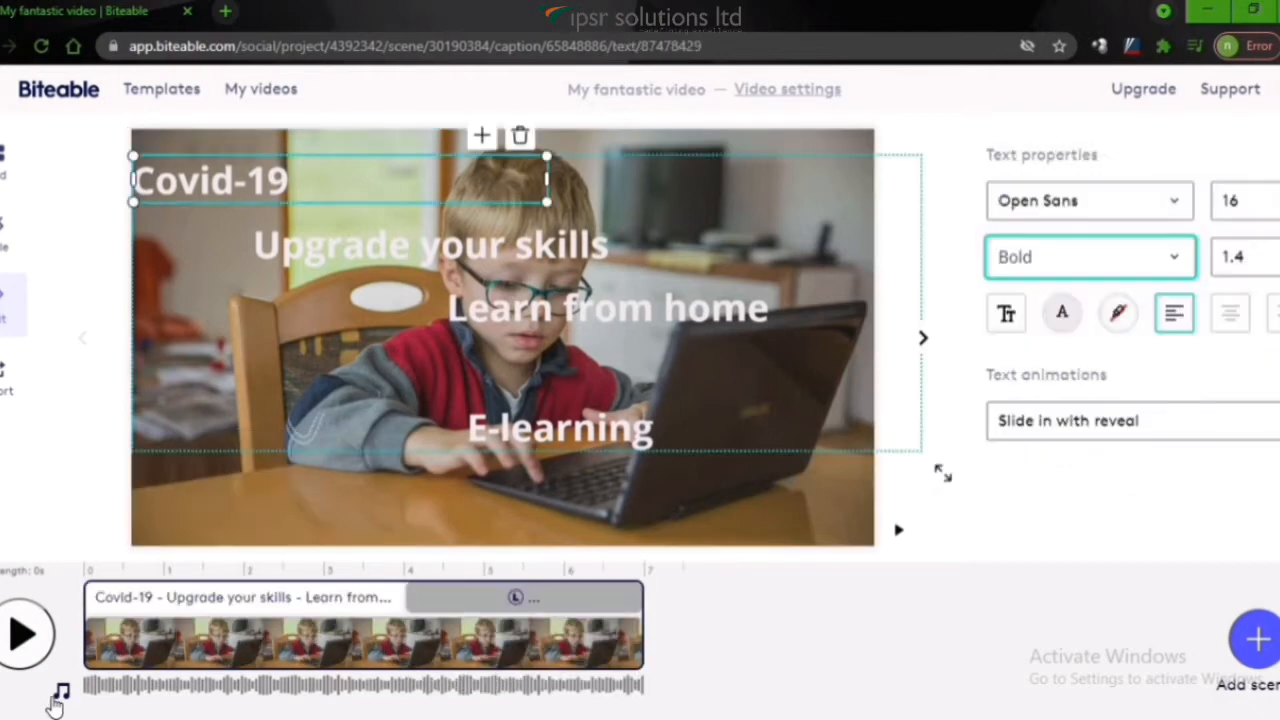
left_click(60, 692)
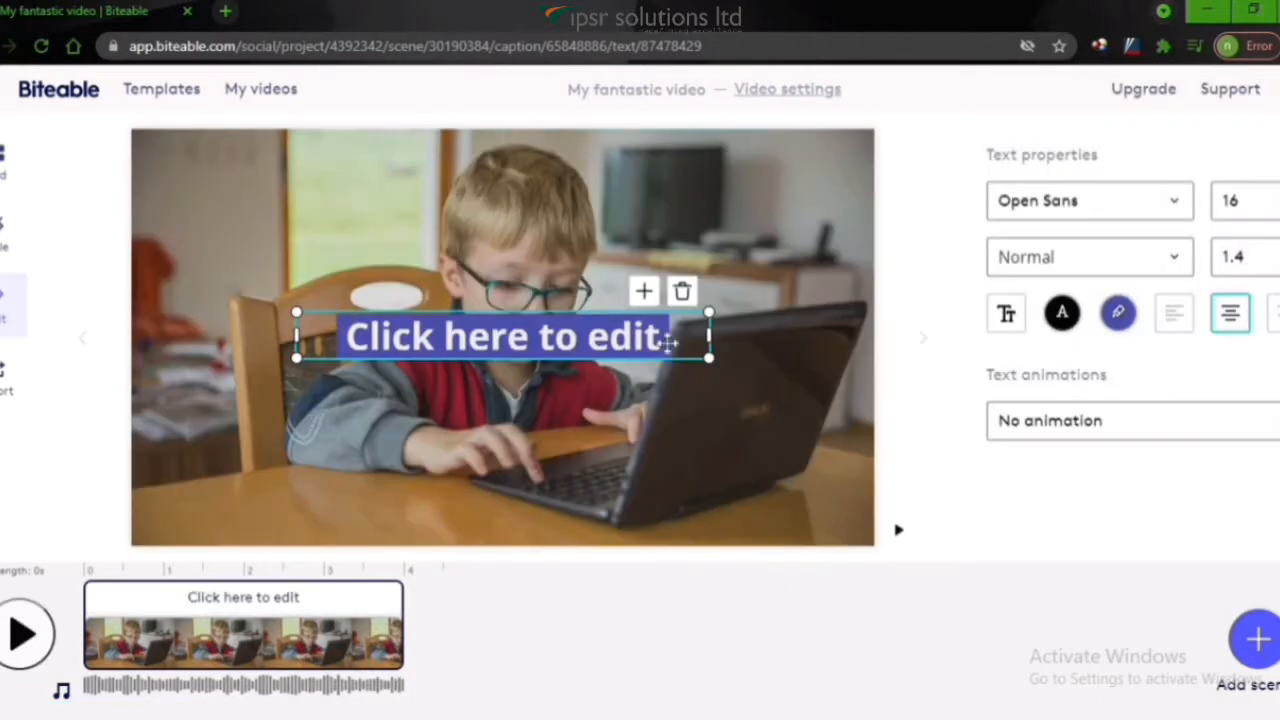
Replace the placeholder text with "Covid-19", add a second text box, and place Covid-19 left-aligned in the frame's upper-left corner
type("Covid-19")
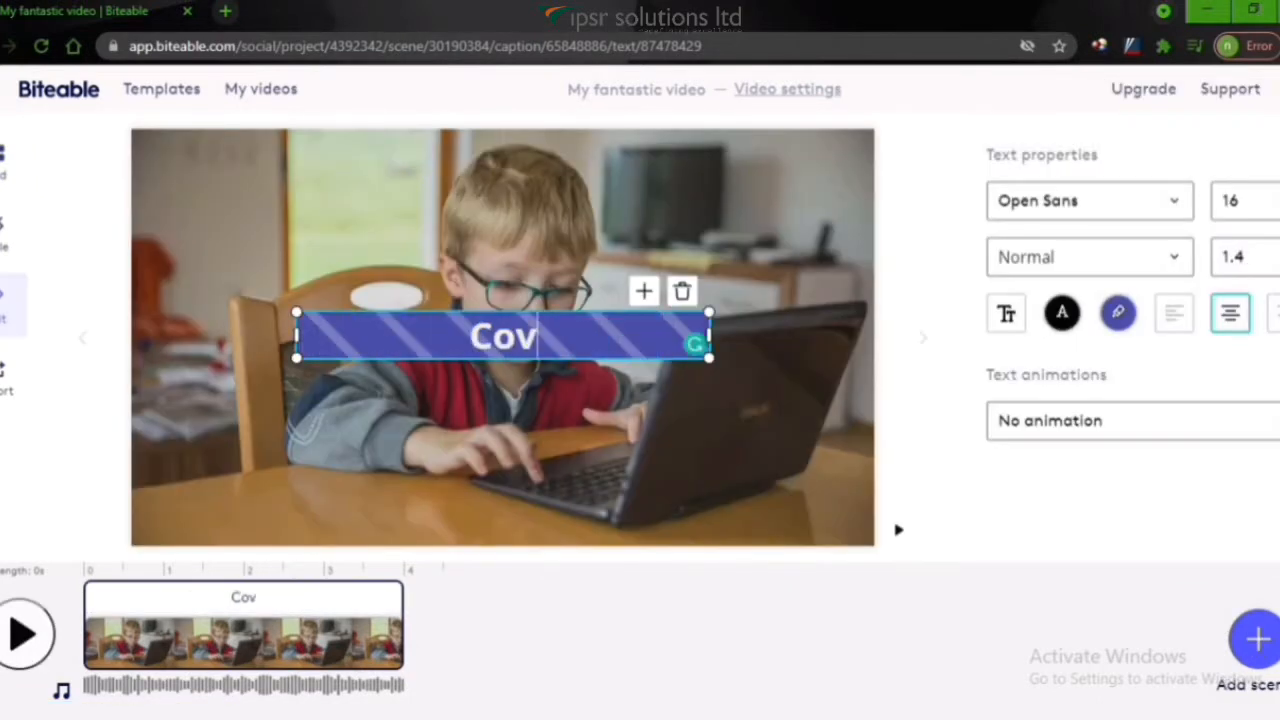
left_click(646, 292)
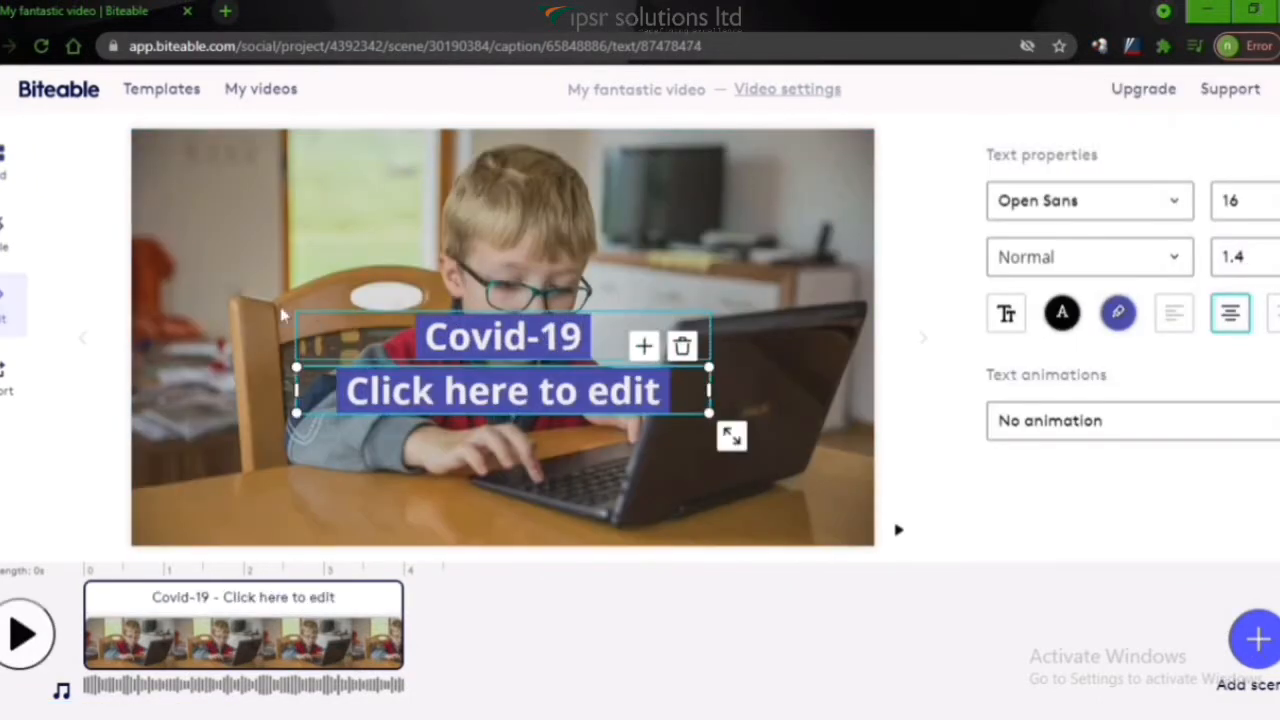
left_click_drag(378, 310, 223, 154)
left_click(1180, 322)
Move the second text box just below and to the right of Covid-19 and change its text to "Upgrade your skills"
left_click_drag(400, 391, 319, 223)
double_click(477, 222)
key("ctrl+a")
type("Upgrade your skills")
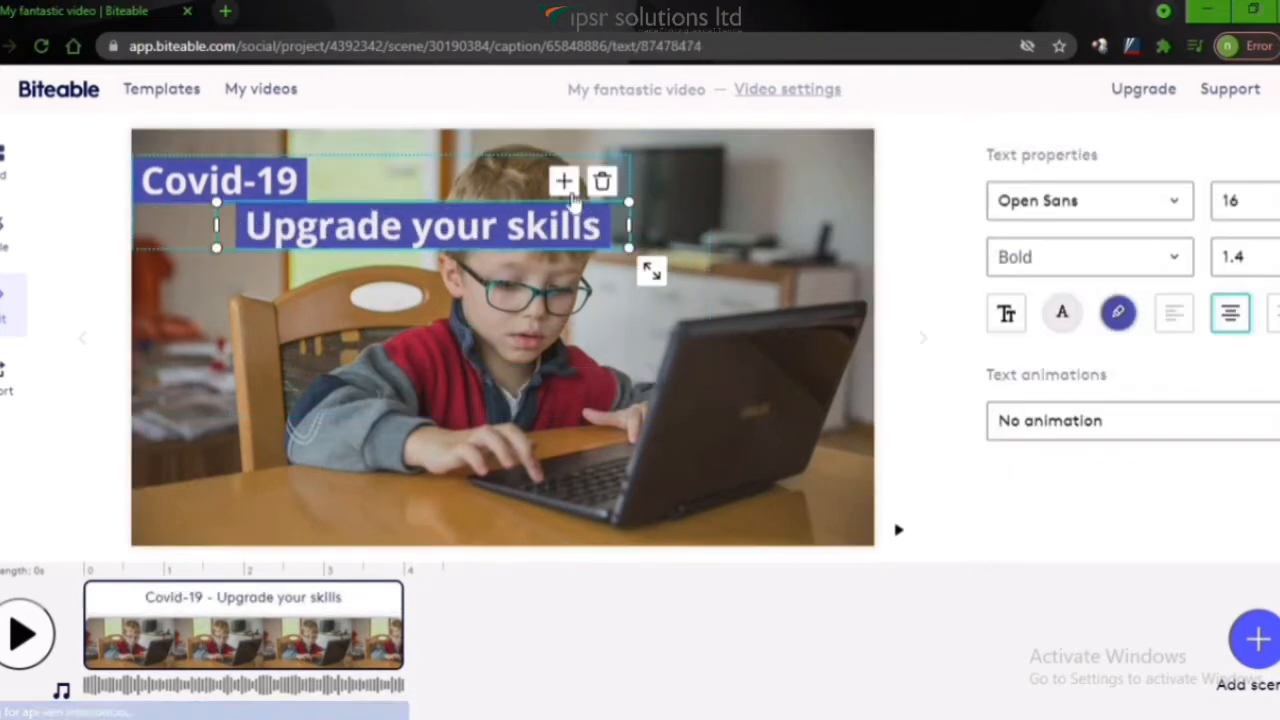
Add a third text box reading "Learn from home" below and to the right of the "Upgrade your skills" text
left_click(563, 180)
left_click_drag(671, 259, 596, 278)
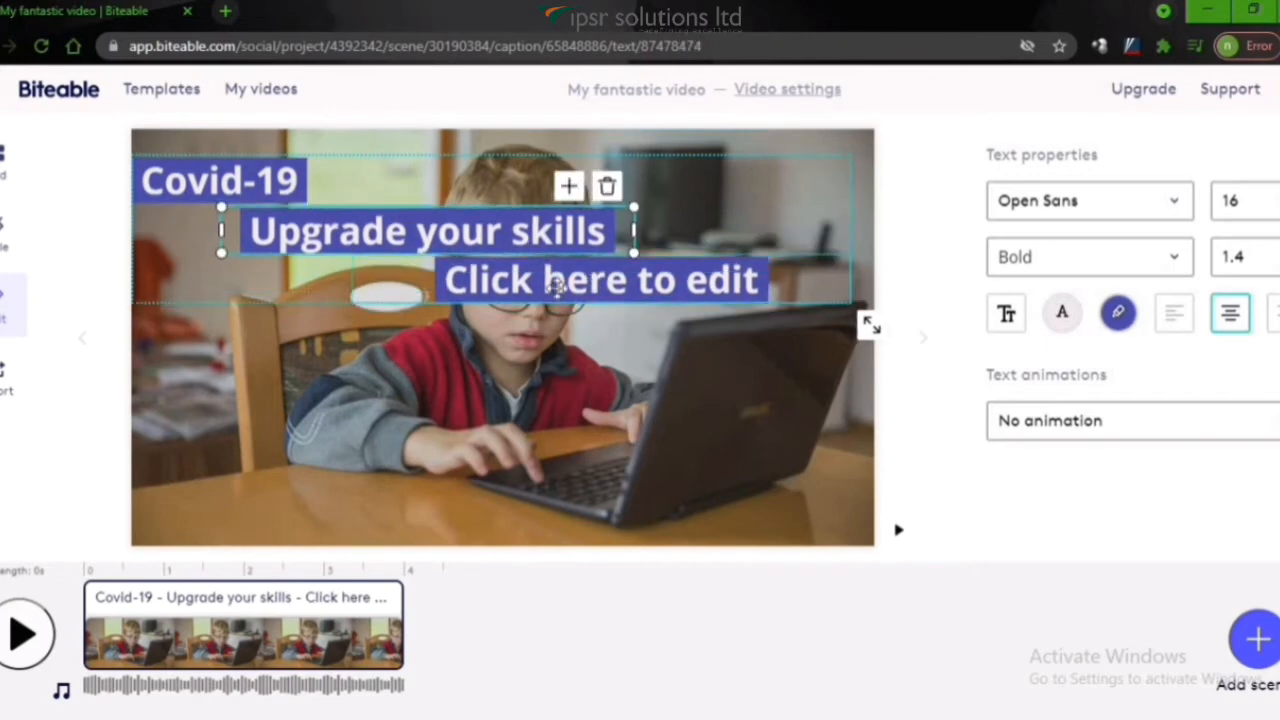
double_click(630, 306)
key("ctrl+a")
type("Learn from home")
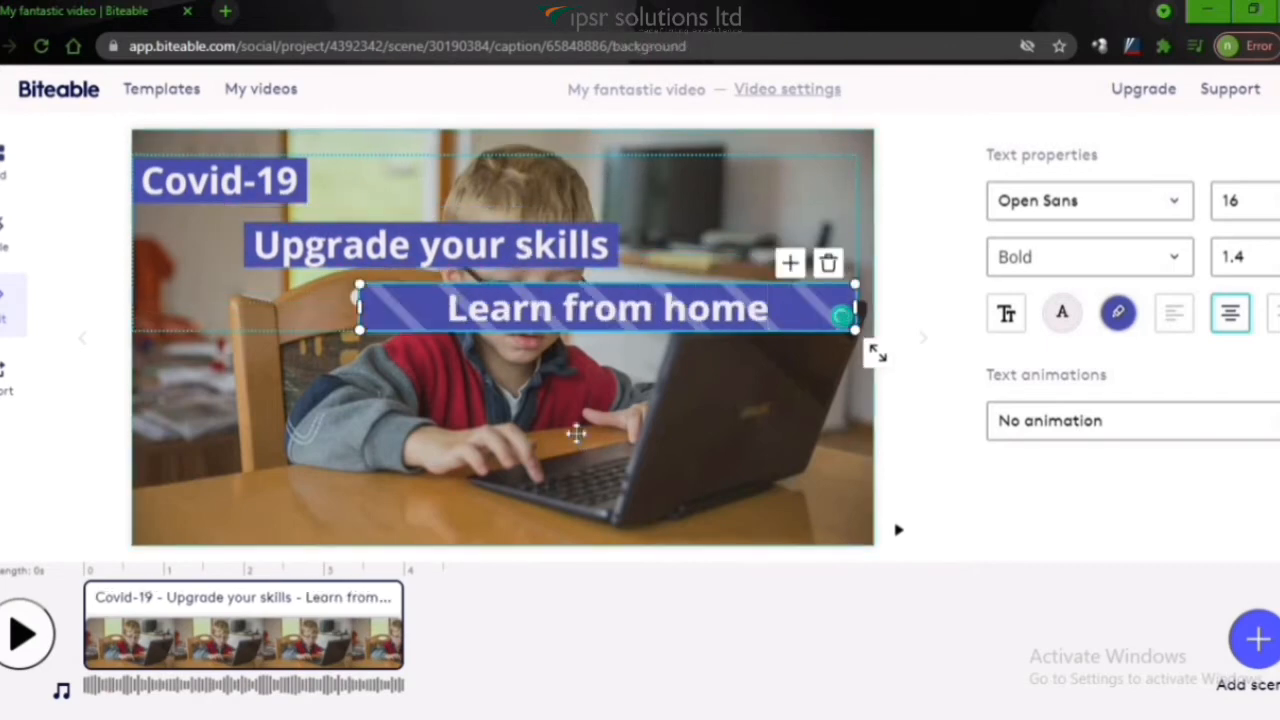
Add a fourth text box reading "E-learning" in the lower part of the frame, over the laptop keyboard
left_click(789, 263)
left_click_drag(537, 366, 605, 428)
double_click(604, 430)
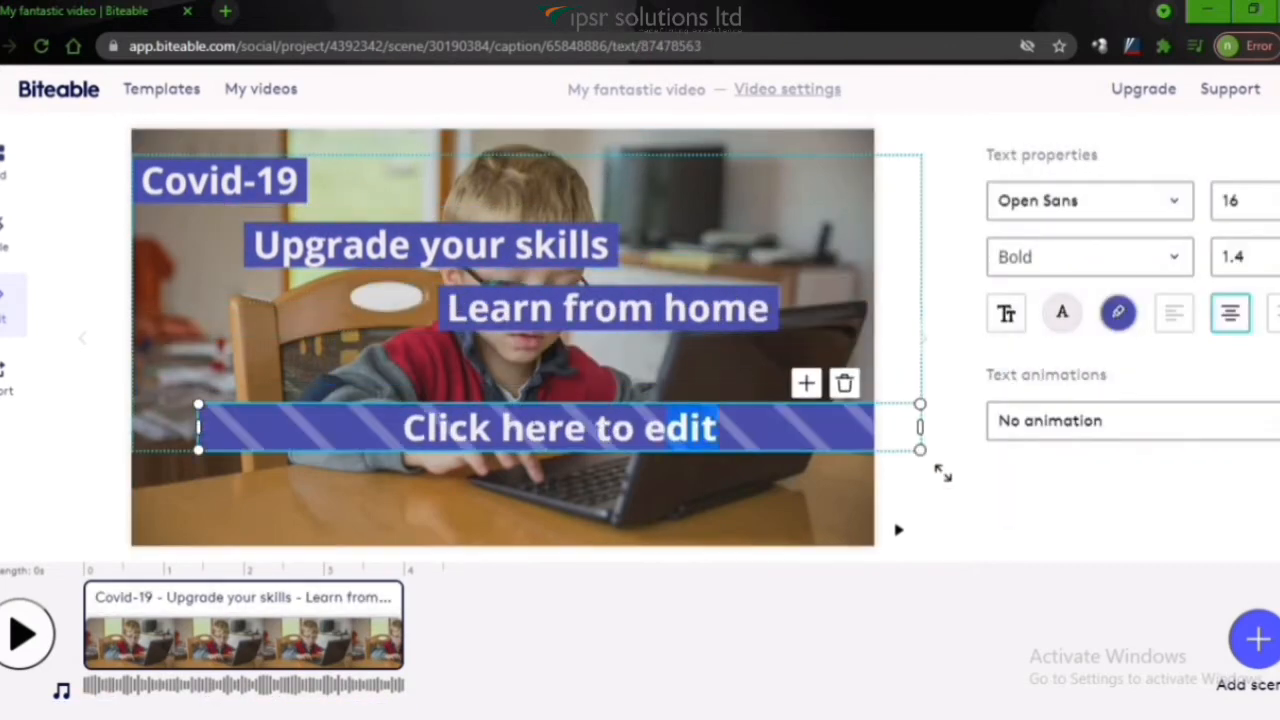
key("ctrl+a")
type("E-learning")
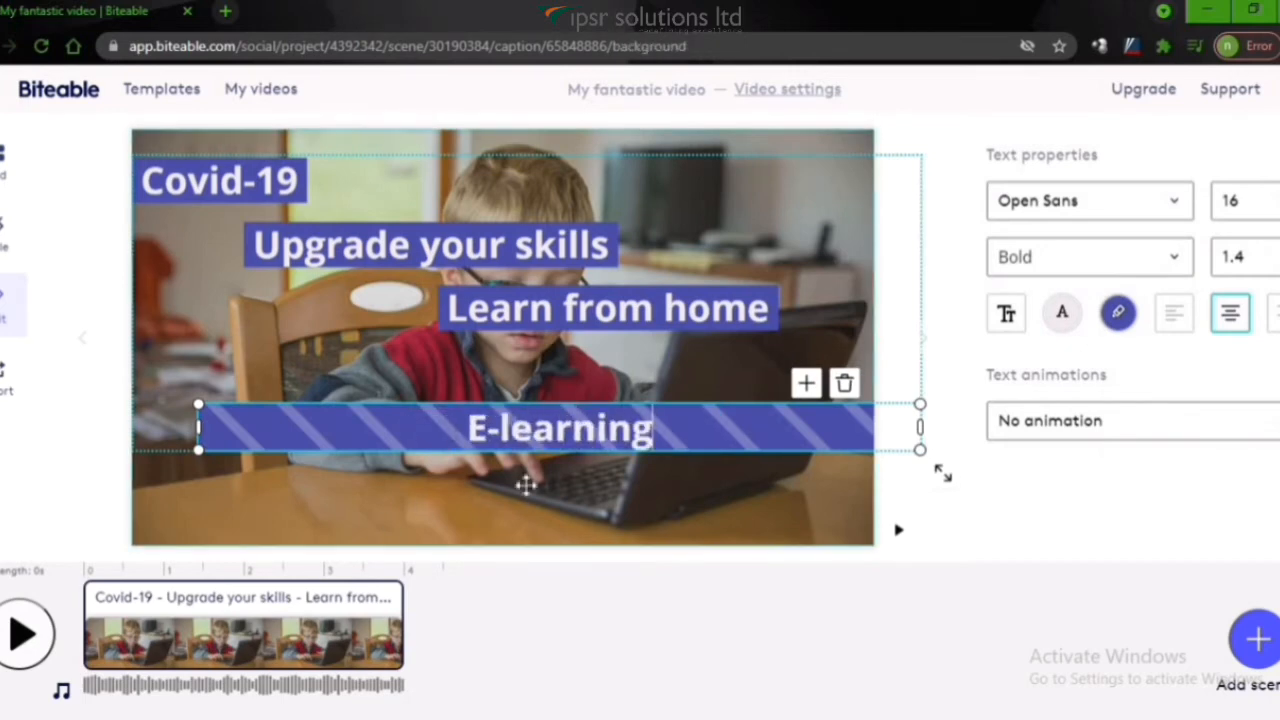
left_click(526, 486)
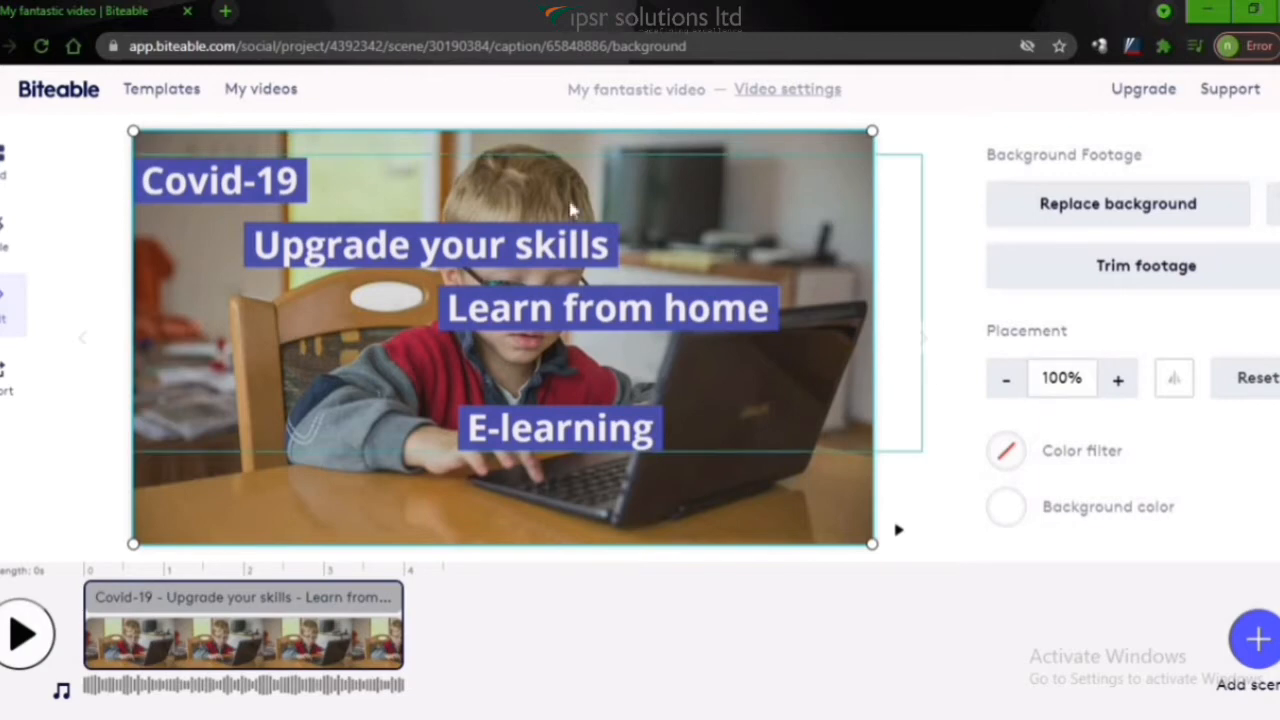
Apply the Slide in with reveal animation to the Covid-19 text and set its ribbon color to None
left_click(170, 168)
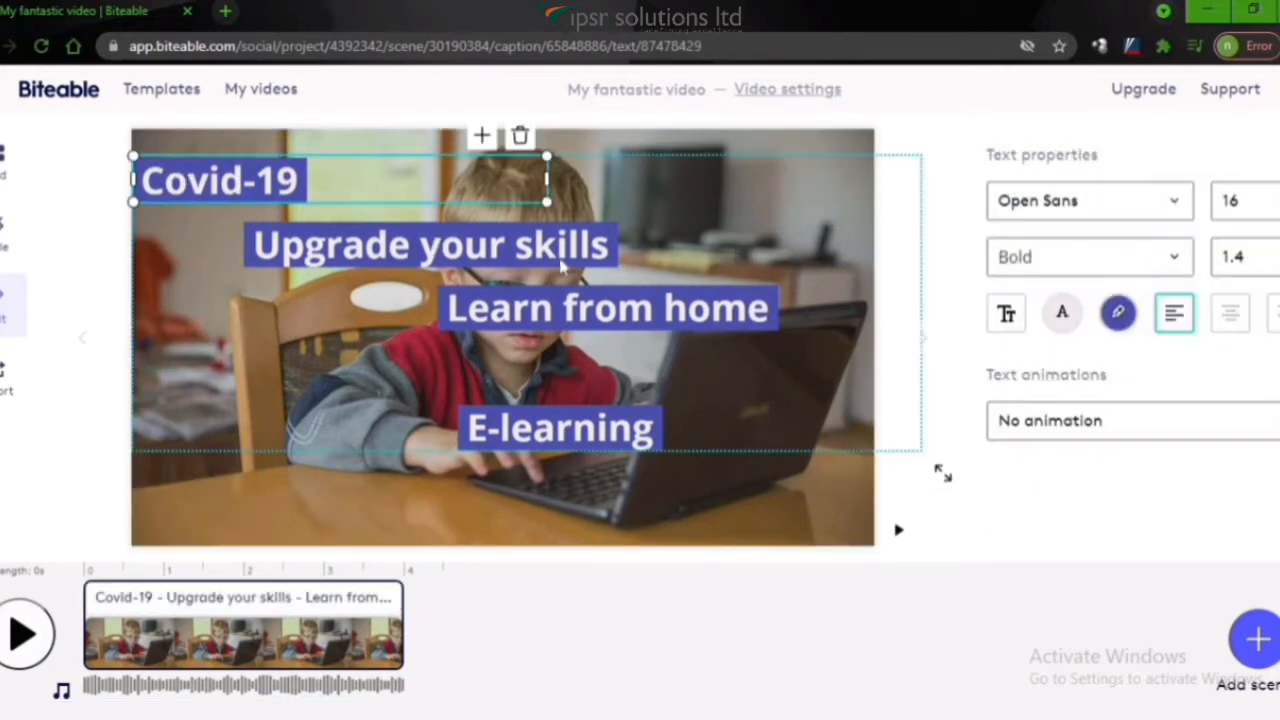
left_click(1085, 422)
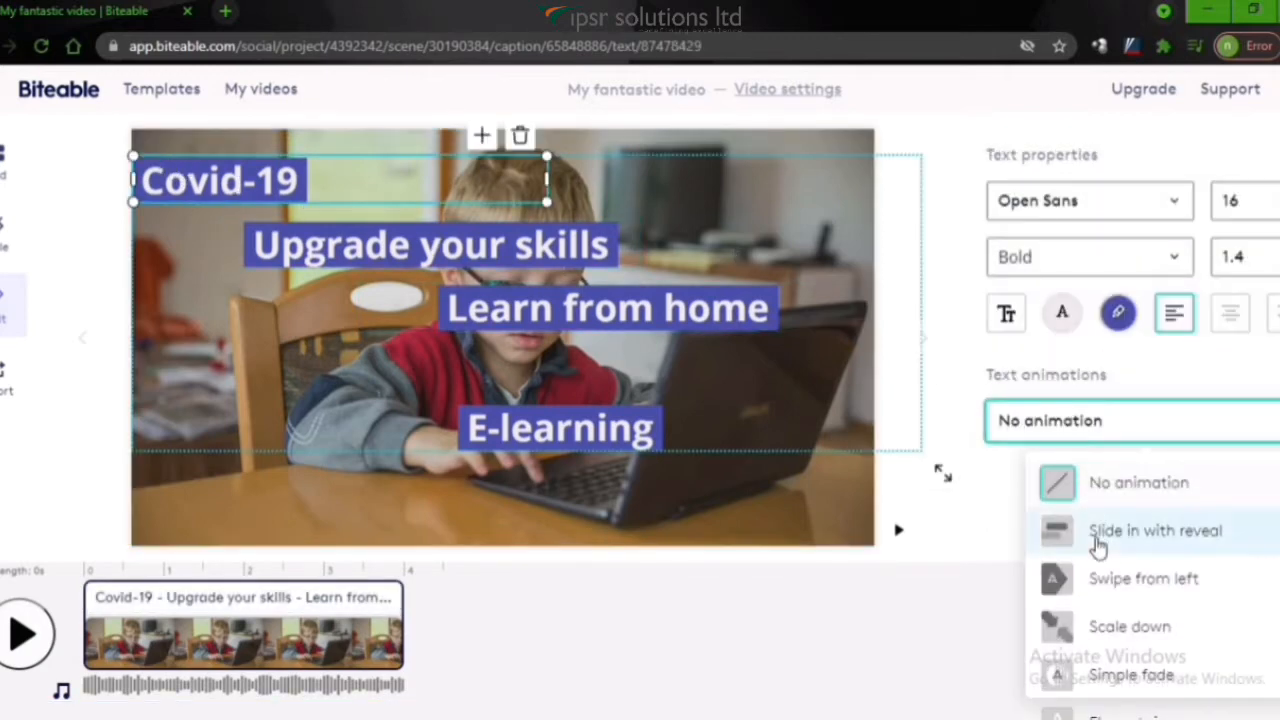
left_click(1095, 551)
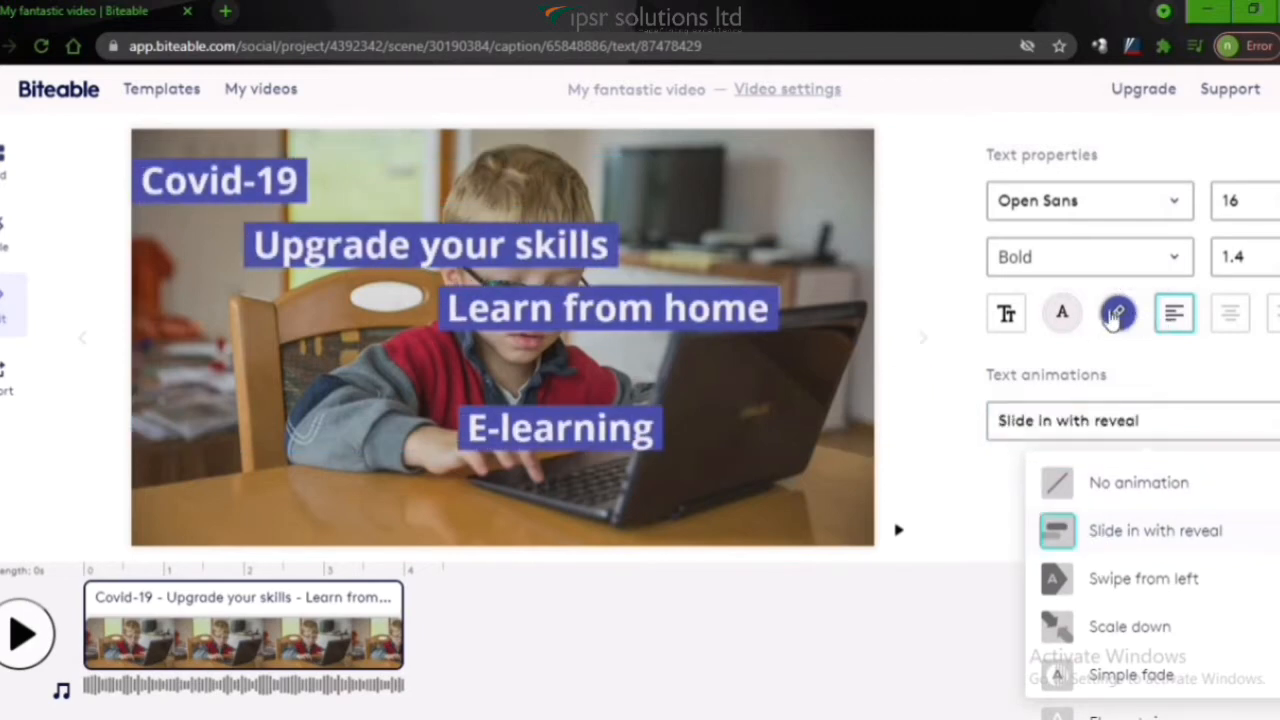
left_click(1116, 315)
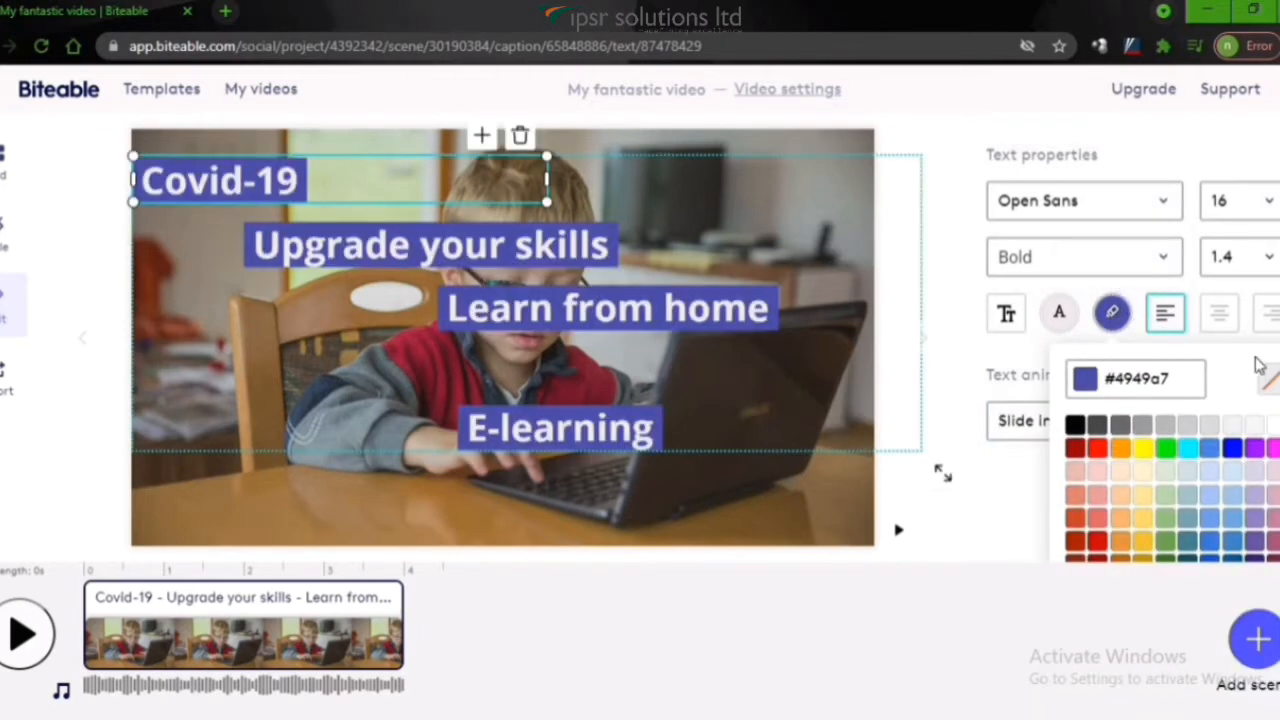
left_click(1268, 385)
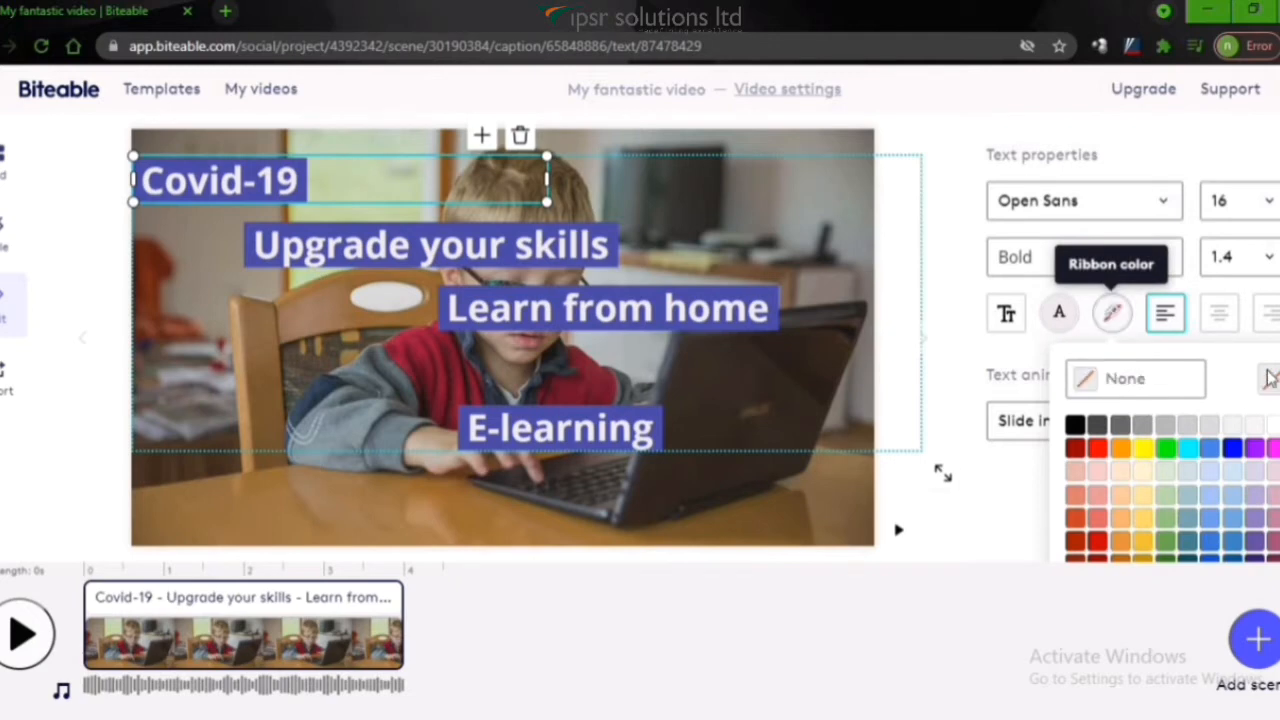
Remove the ribbon color from the Upgrade your skills, Learn from home and E-learning texts
left_click(408, 238)
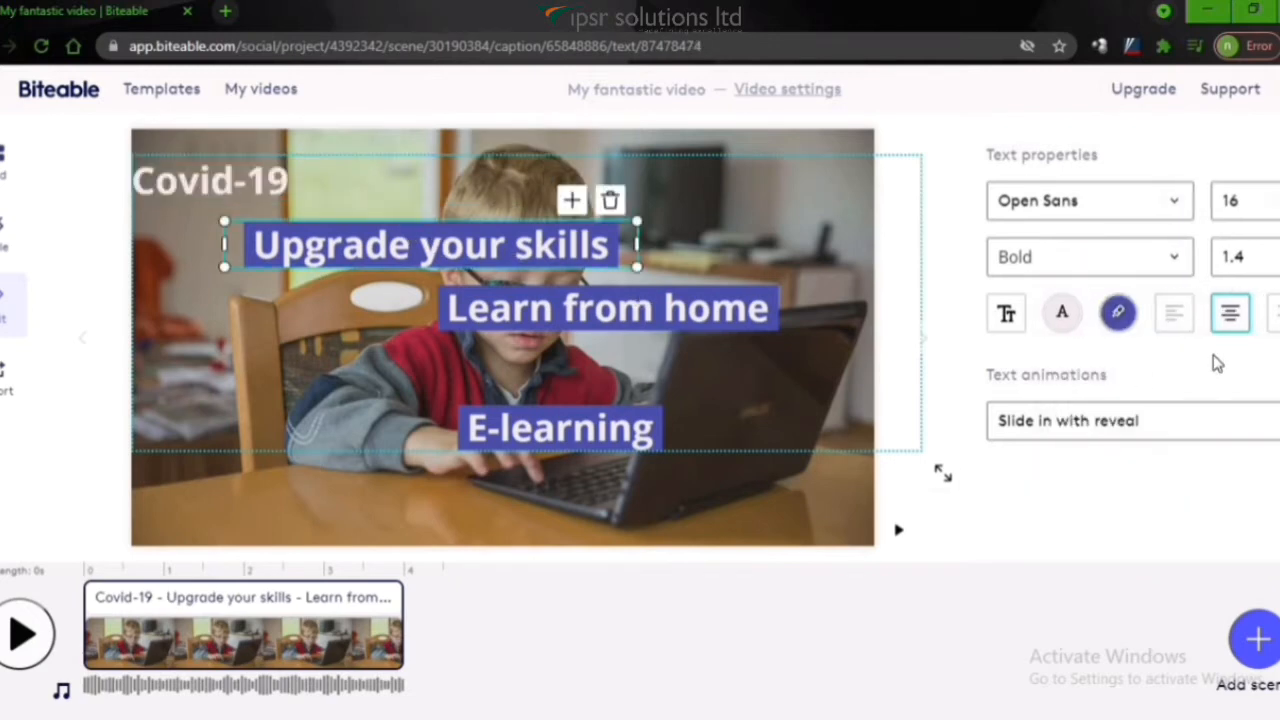
left_click(1118, 316)
left_click(1196, 376)
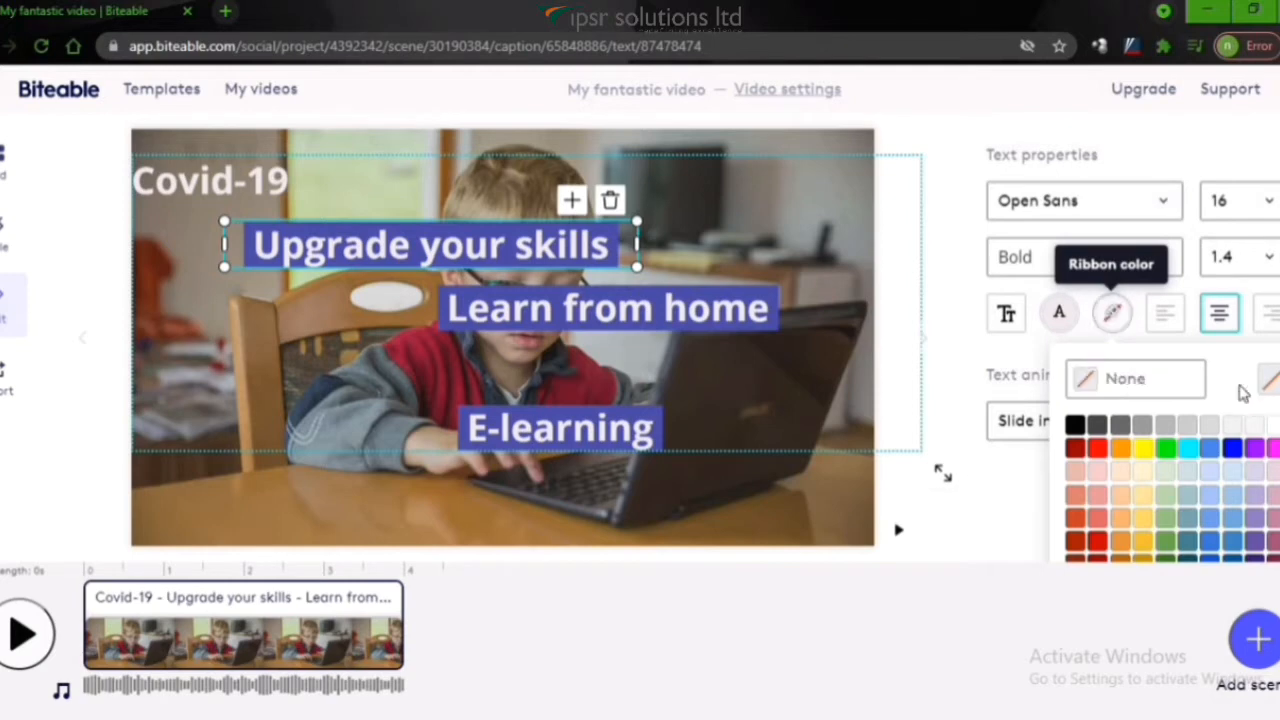
left_click(843, 322)
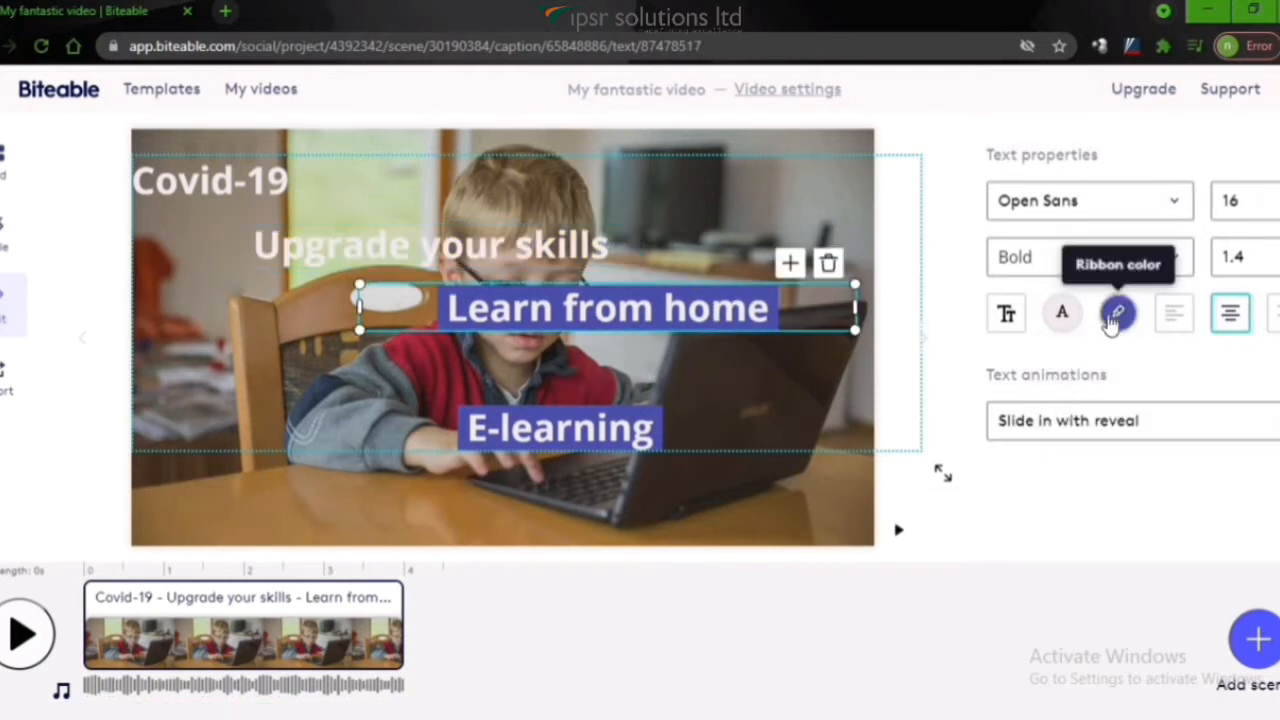
left_click(1112, 313)
left_click(1266, 381)
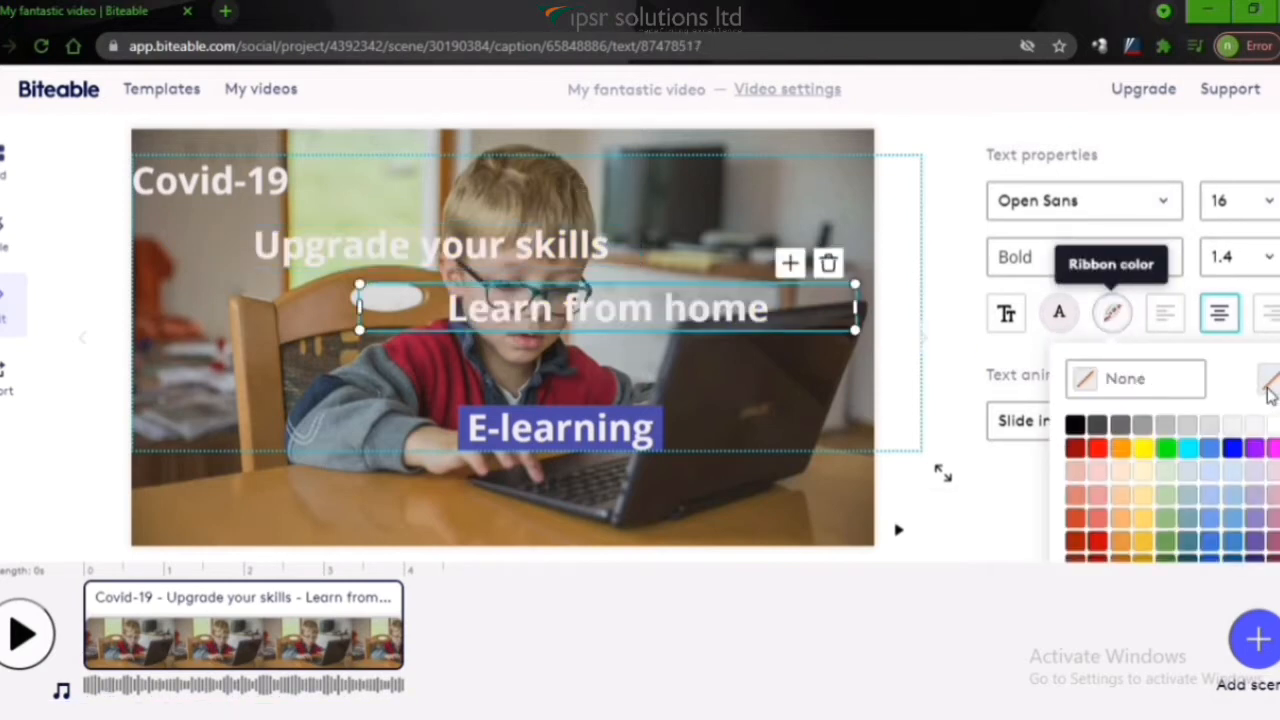
left_click(494, 425)
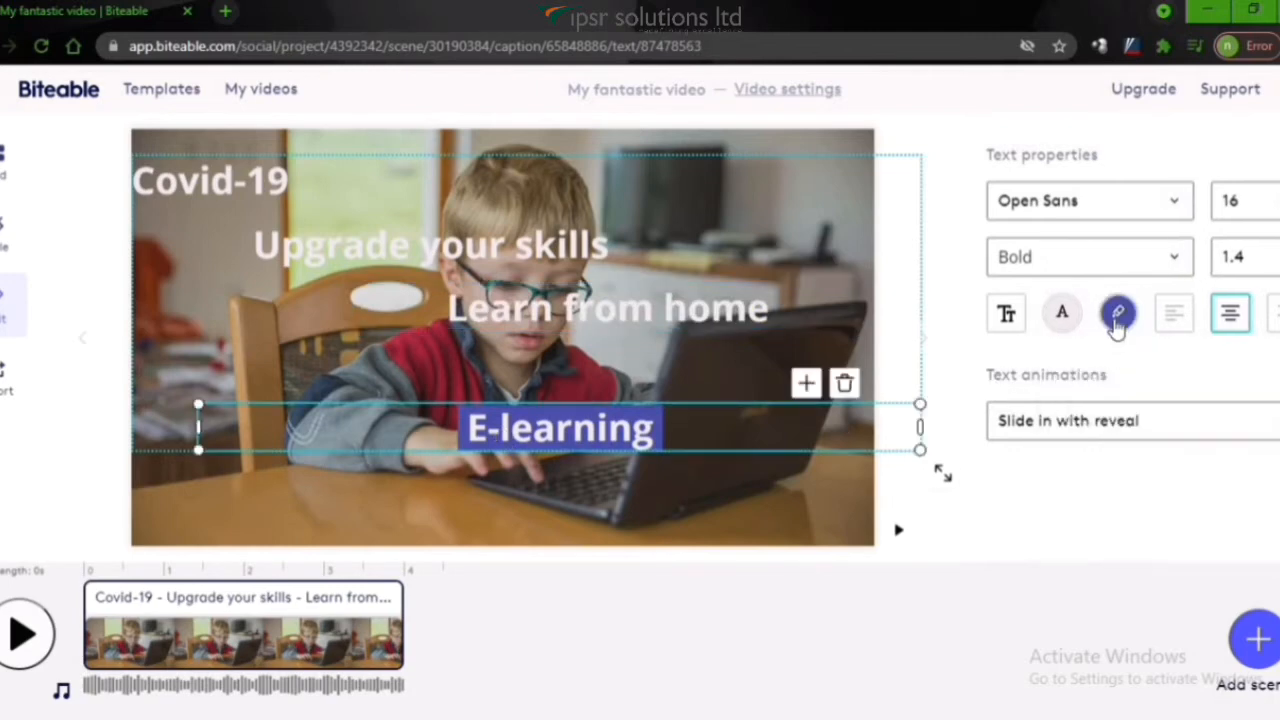
left_click(1116, 318)
left_click(1265, 383)
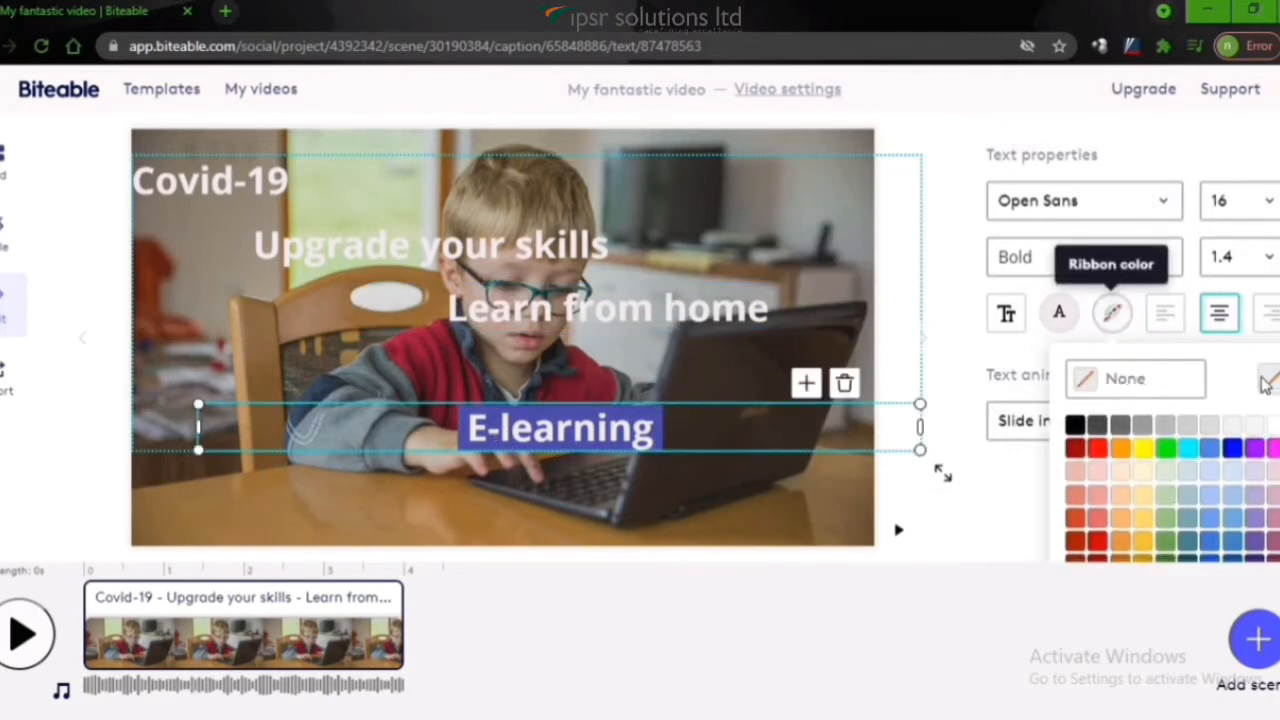
left_click(424, 502)
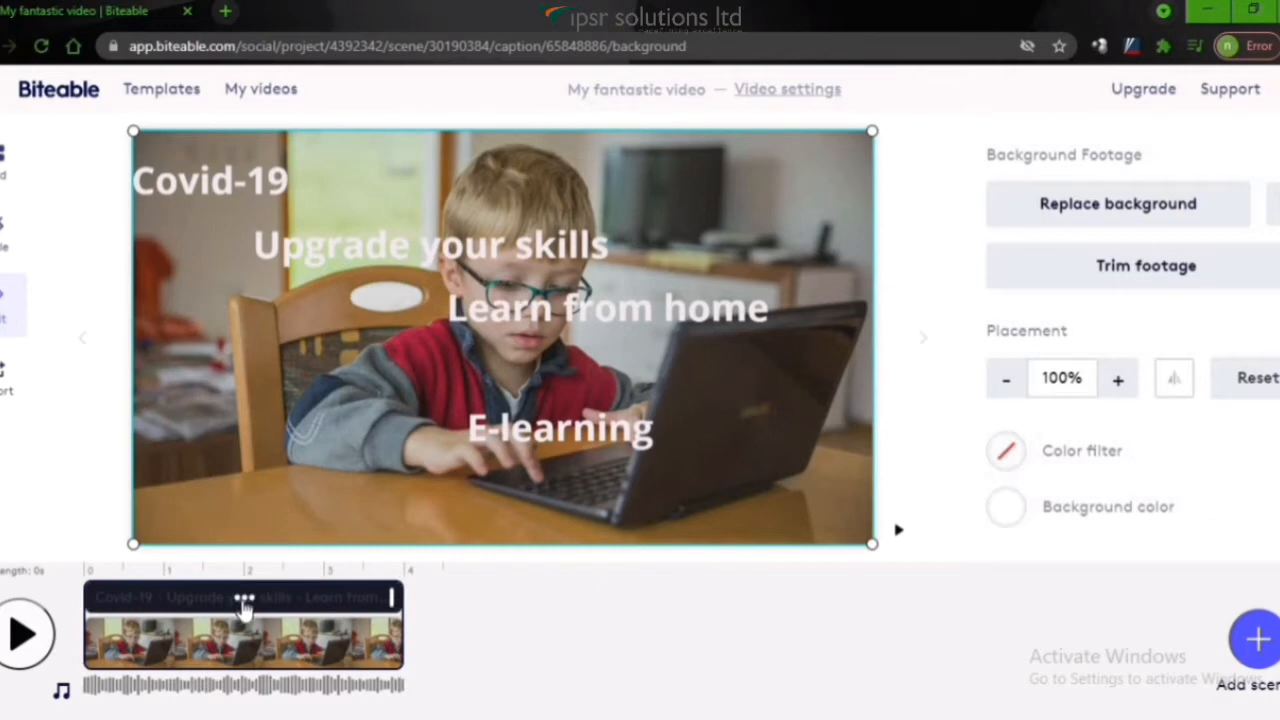
Add a second caption with a logo and text after the first one and fill its logo placeholder with the saved ipsr solutions logo
left_click(244, 602)
left_click(242, 562)
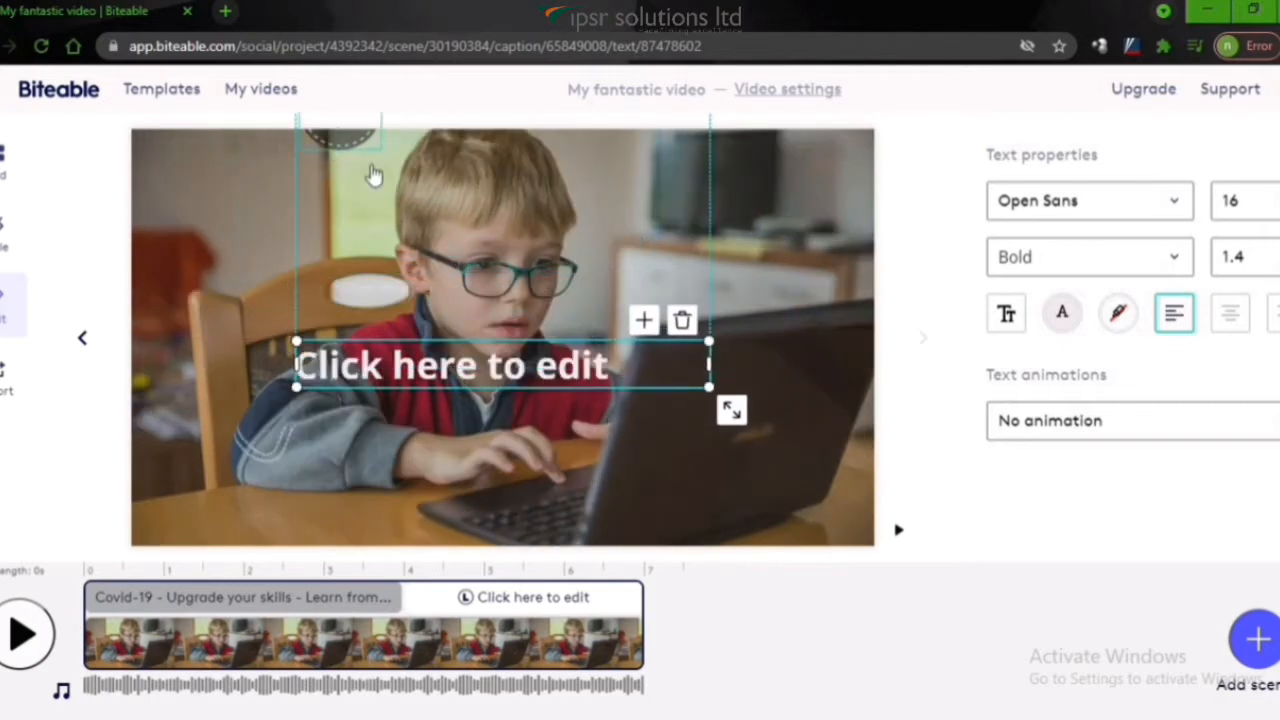
left_click(563, 272)
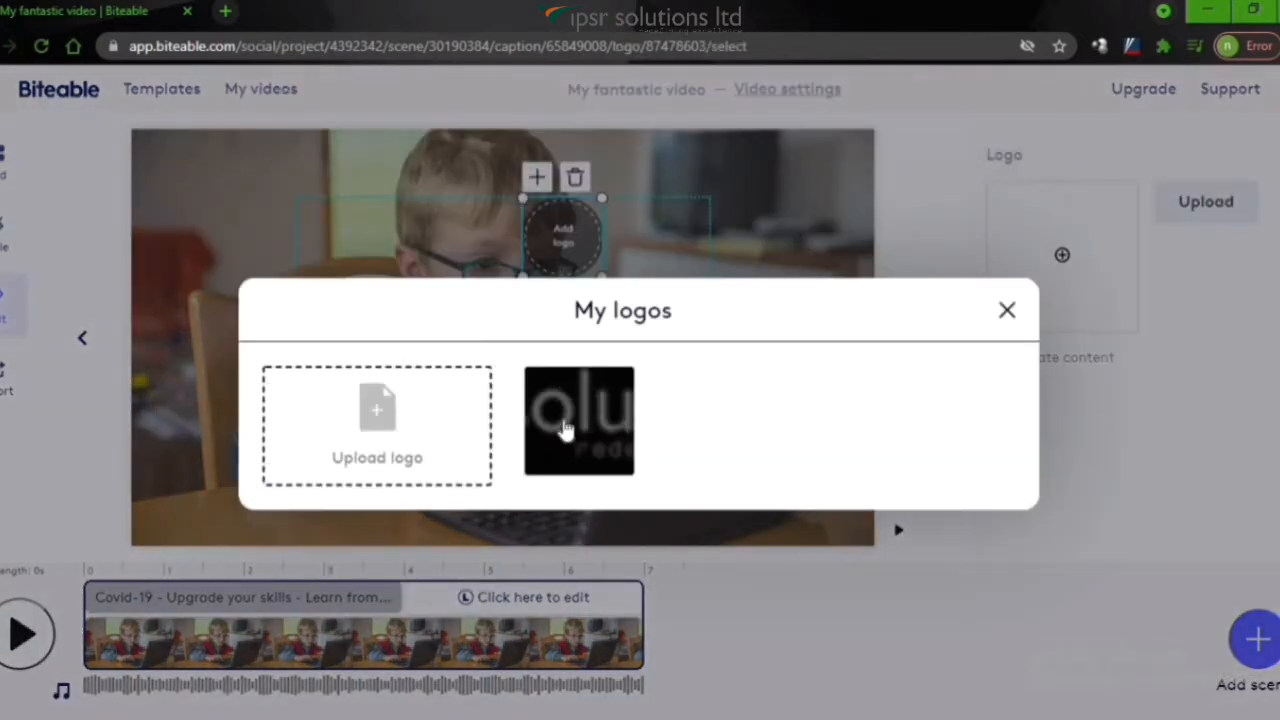
left_click(560, 440)
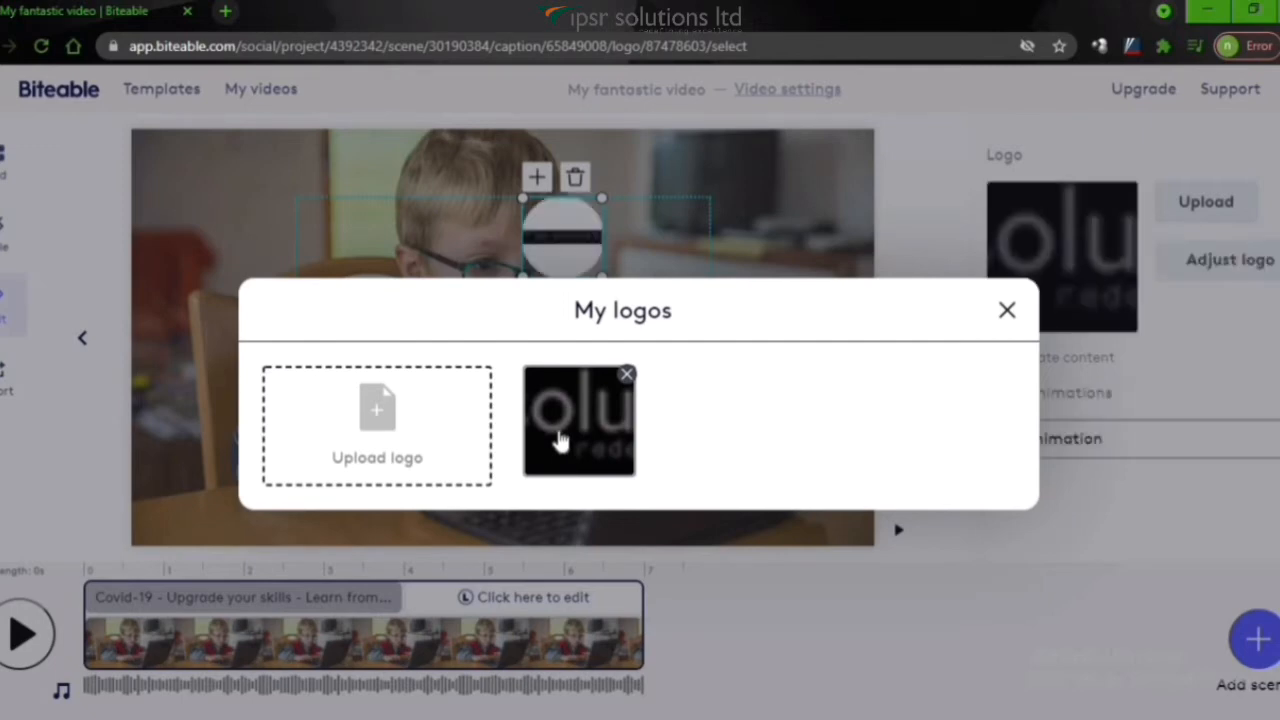
Replace the second caption's placeholder text with "Ipsr solutions"
left_click(402, 366)
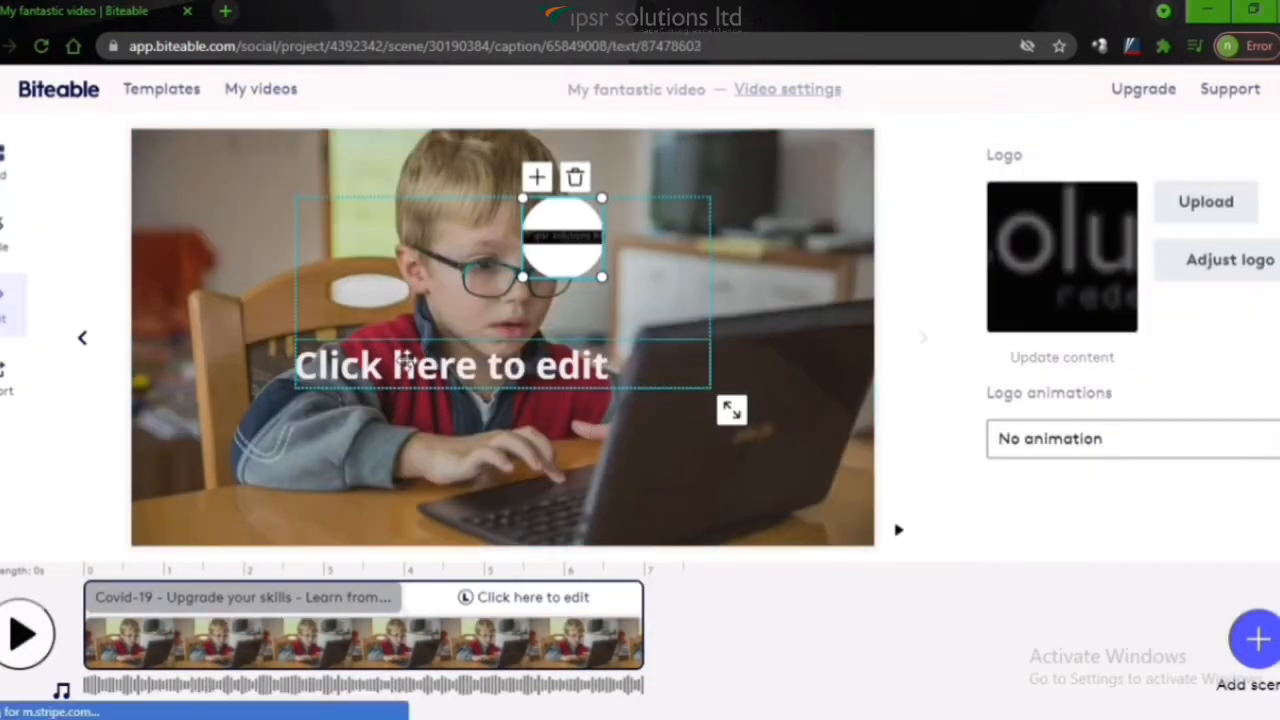
left_click(628, 370)
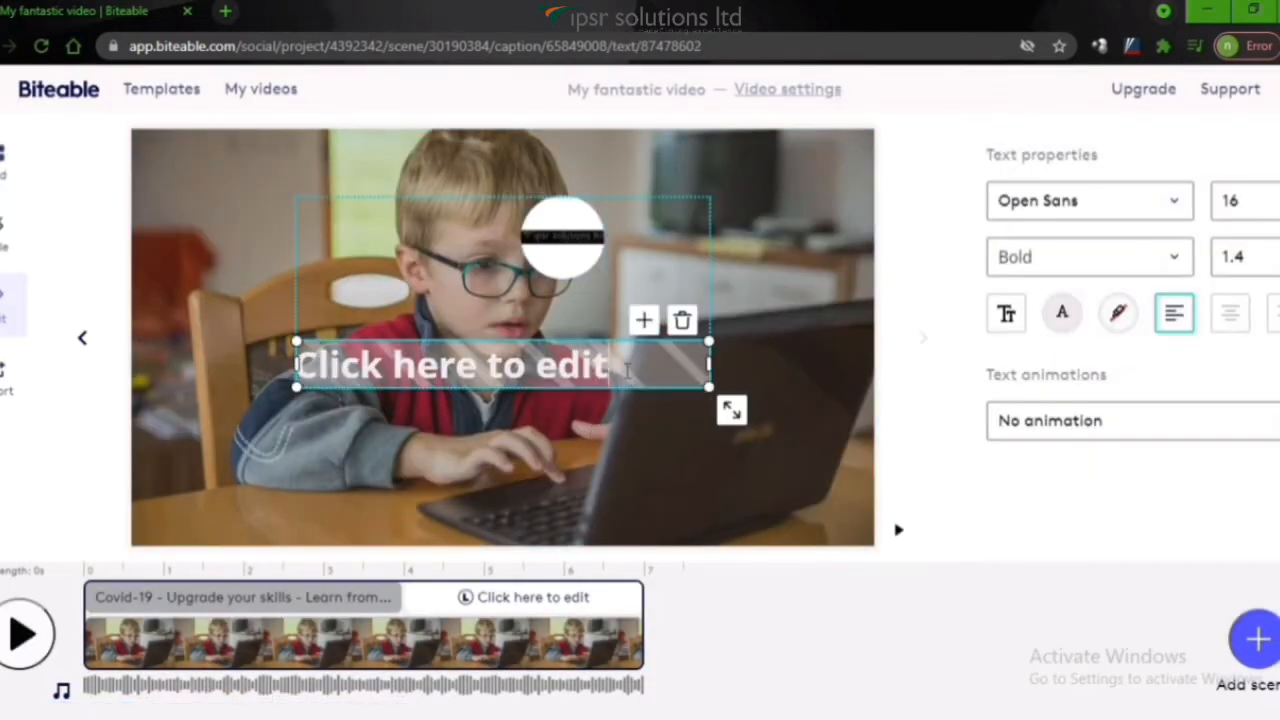
left_click_drag(628, 368, 287, 366)
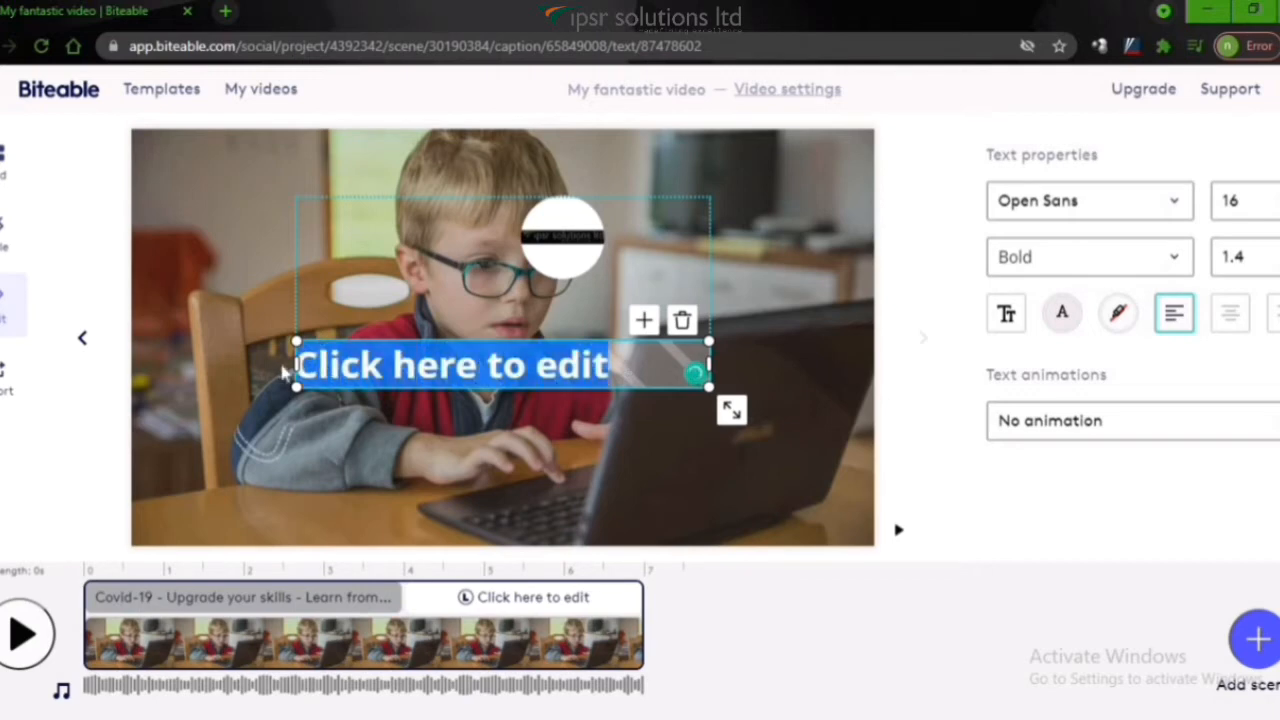
key("BackSpace")
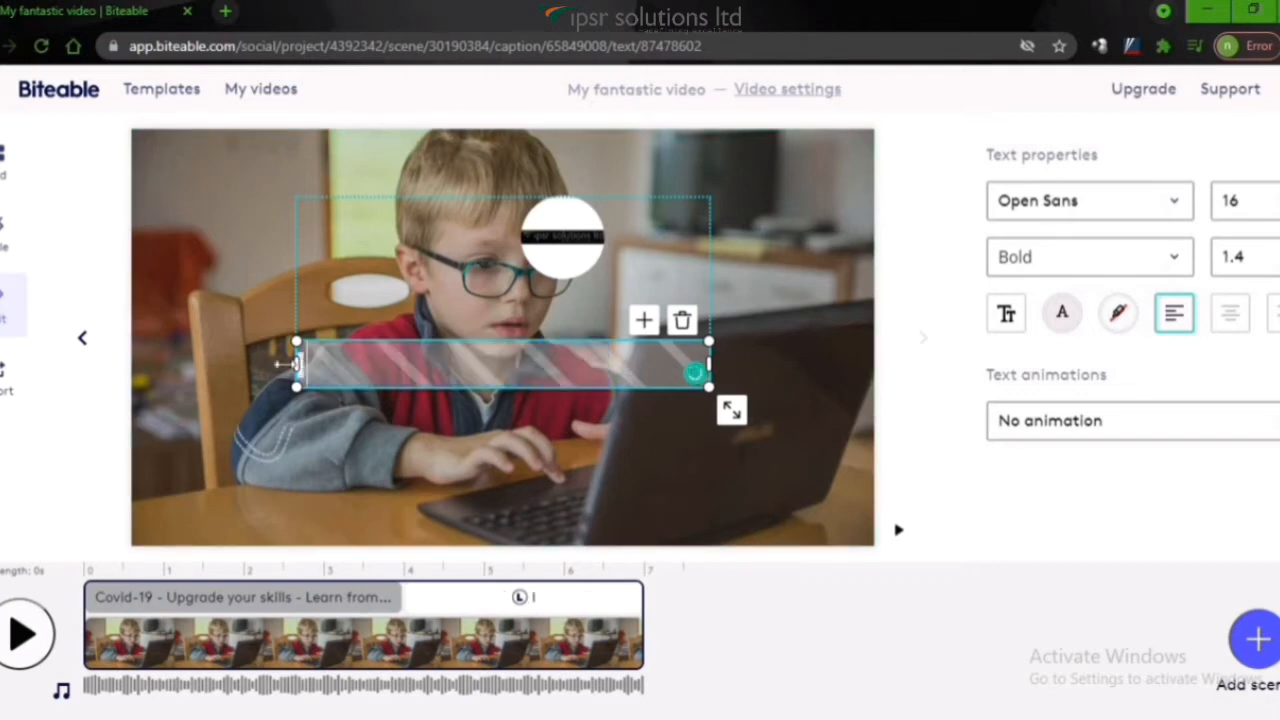
type("Ipr")
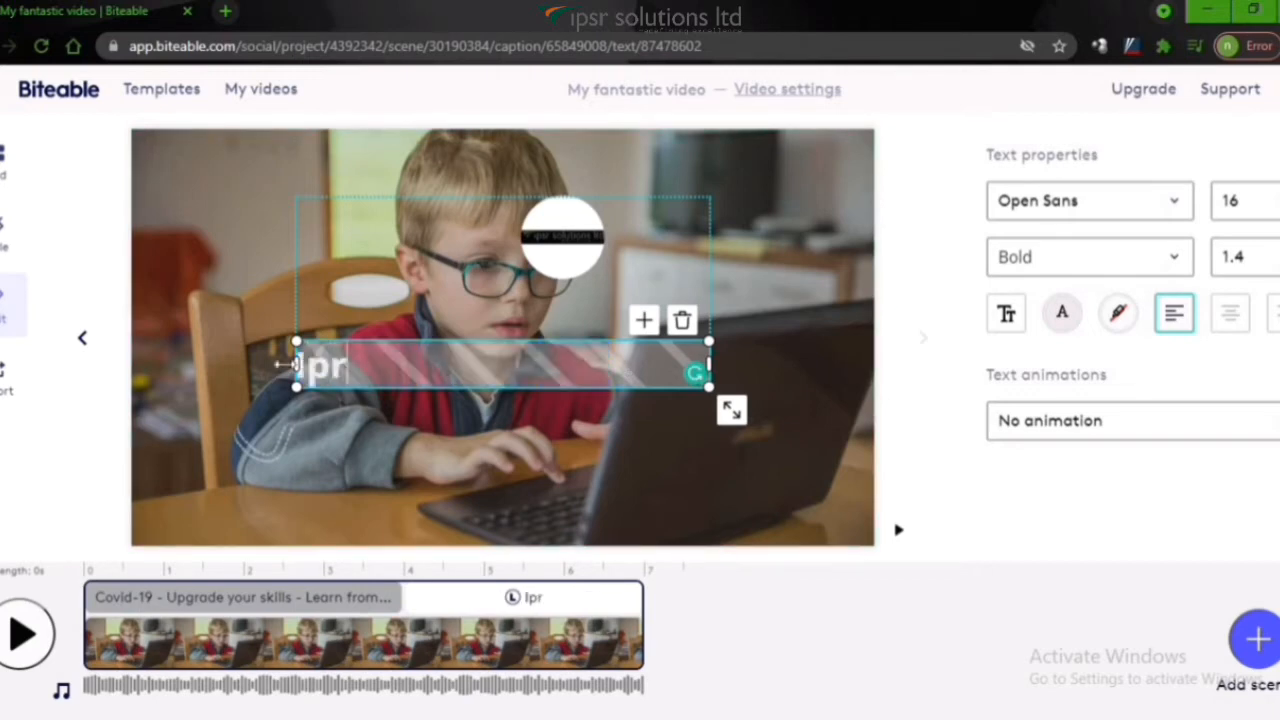
type("sr si")
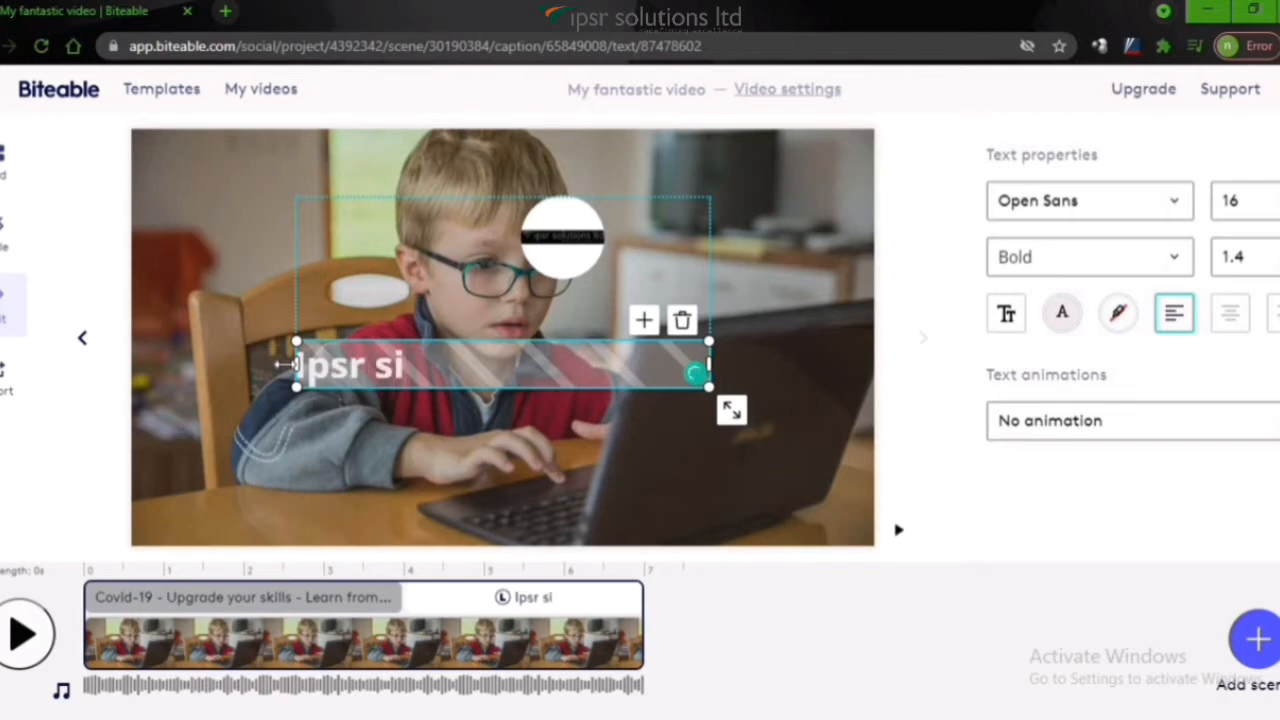
key("BackSpace")
type("o")
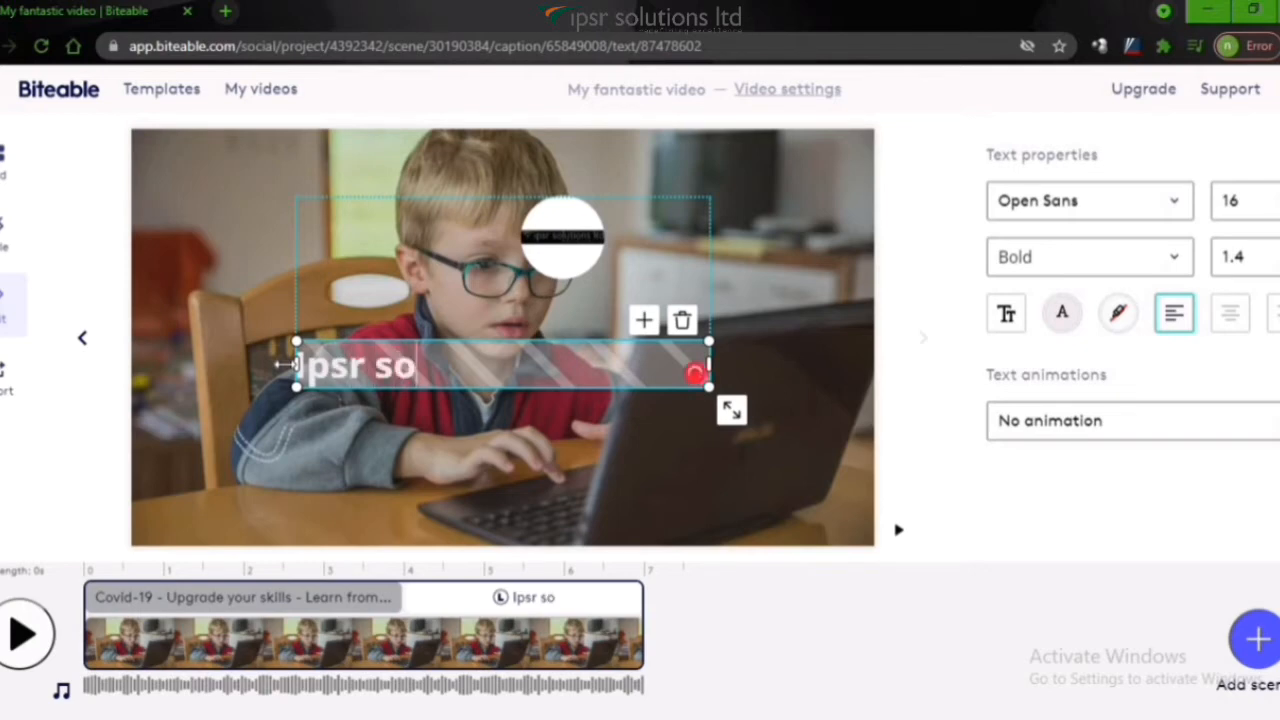
type("lutions")
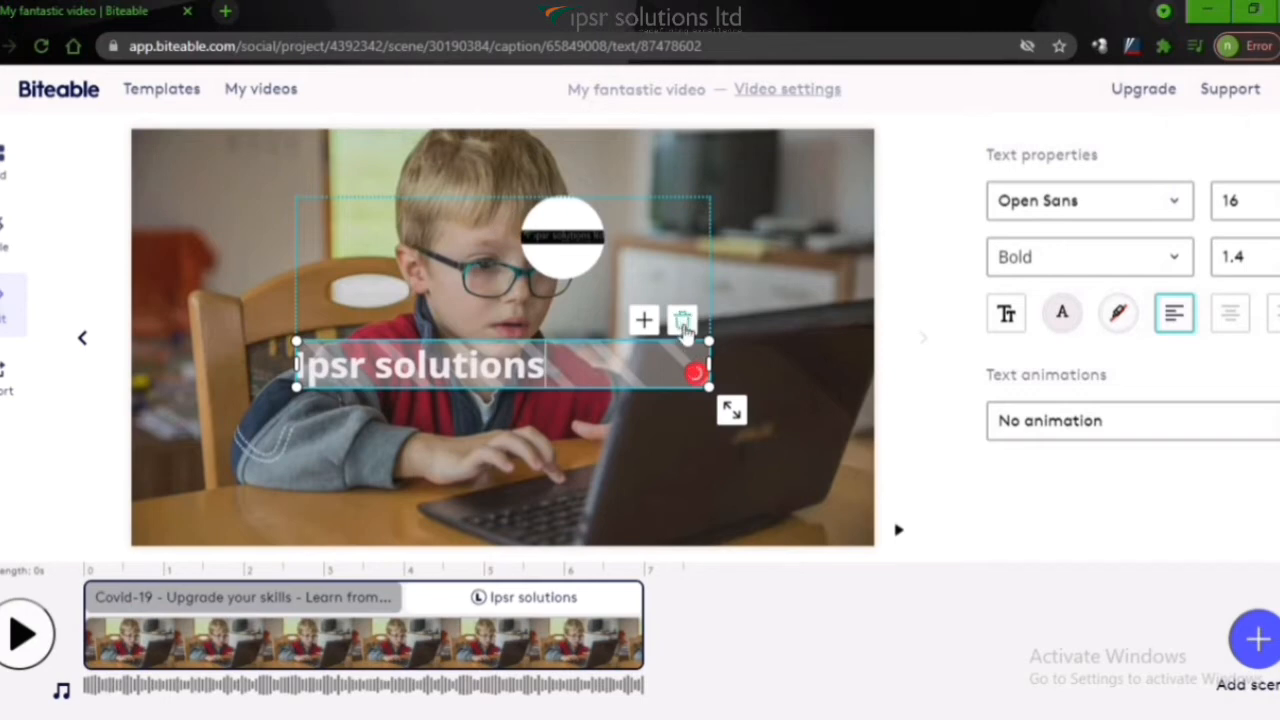
Delete the second caption's text box and place the logo, enlarged, in the frame's lower-right corner
left_click(562, 257)
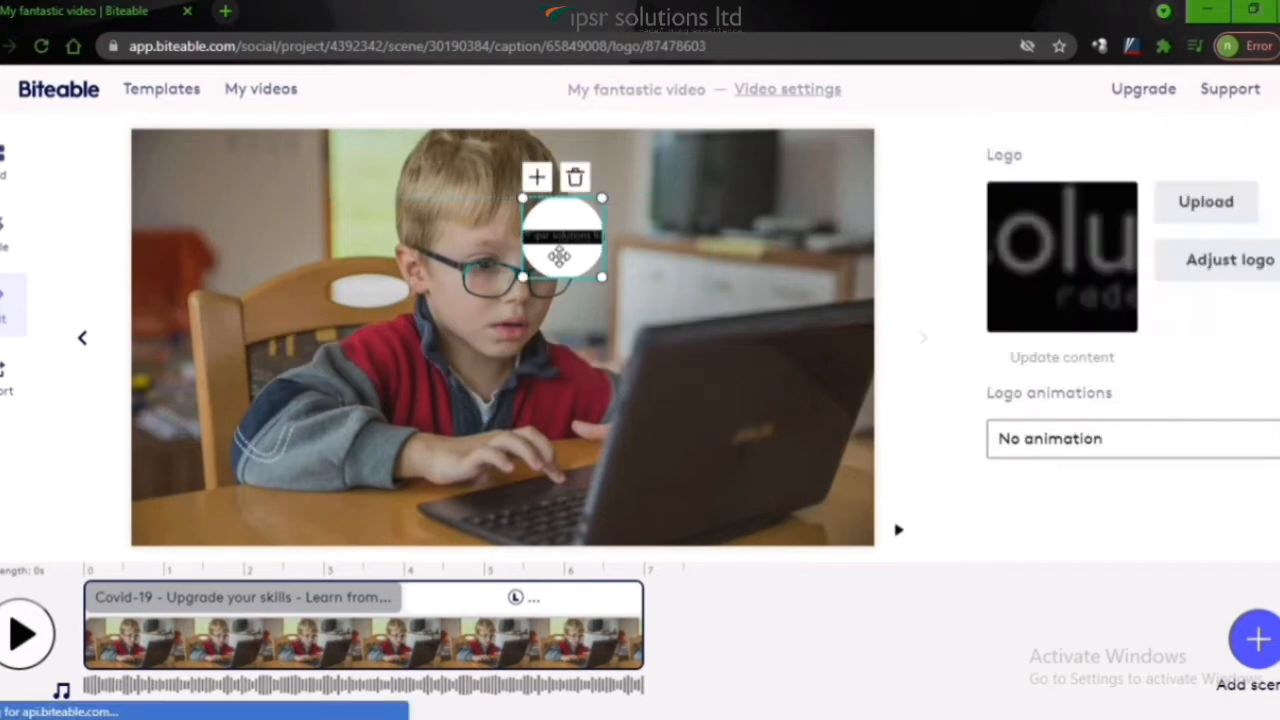
left_click_drag(564, 244, 797, 487)
left_click_drag(756, 443, 703, 443)
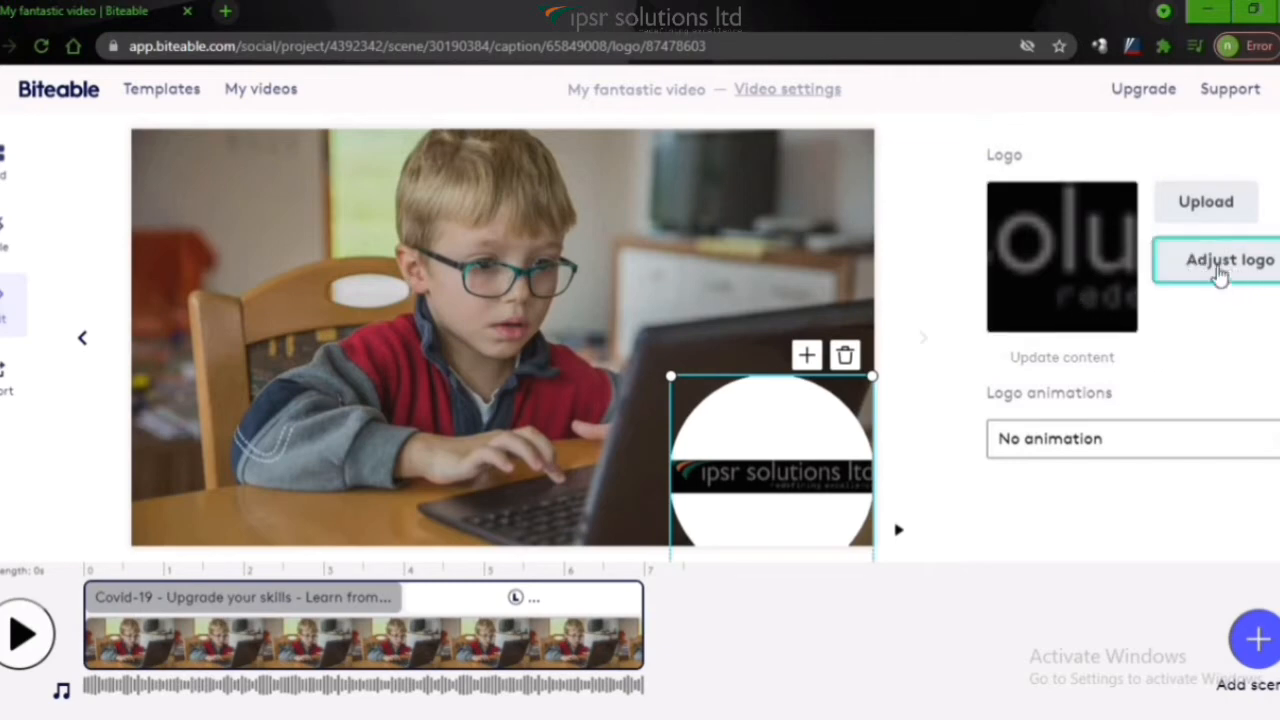
Set the logo's frame shape to none and shift the logo slightly inward from the frame's right edge
left_click(1207, 262)
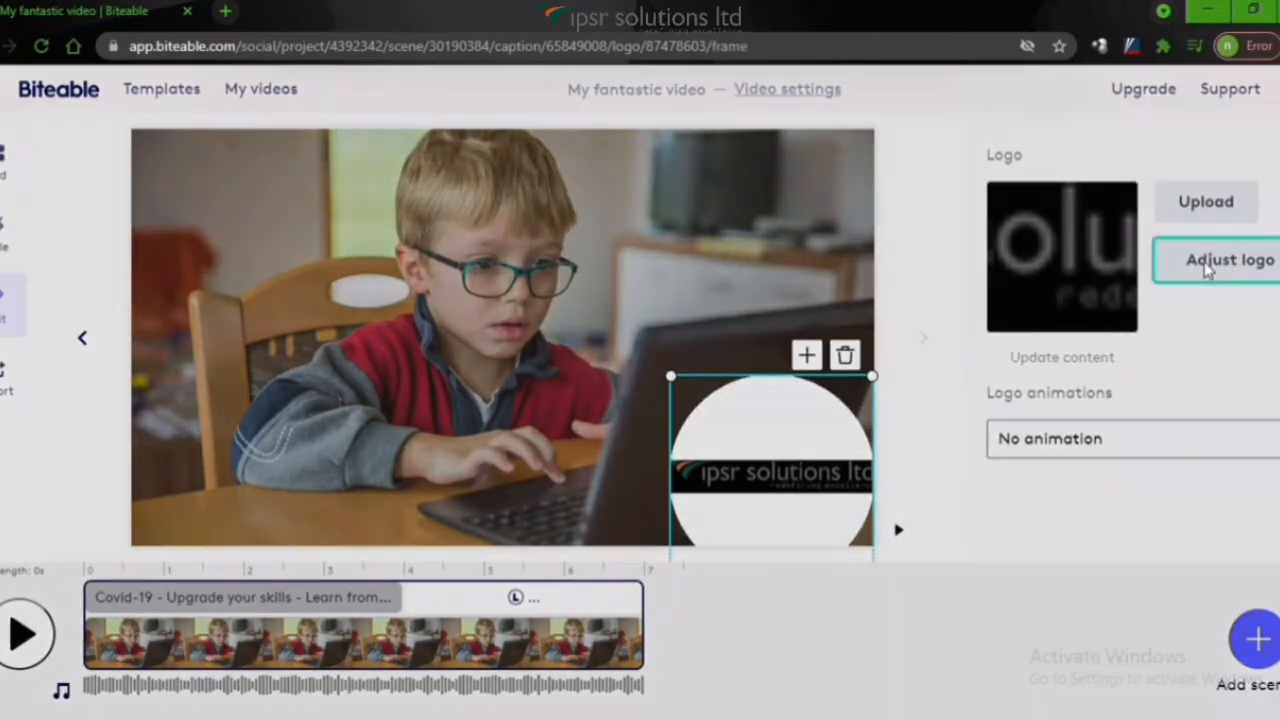
left_click(450, 222)
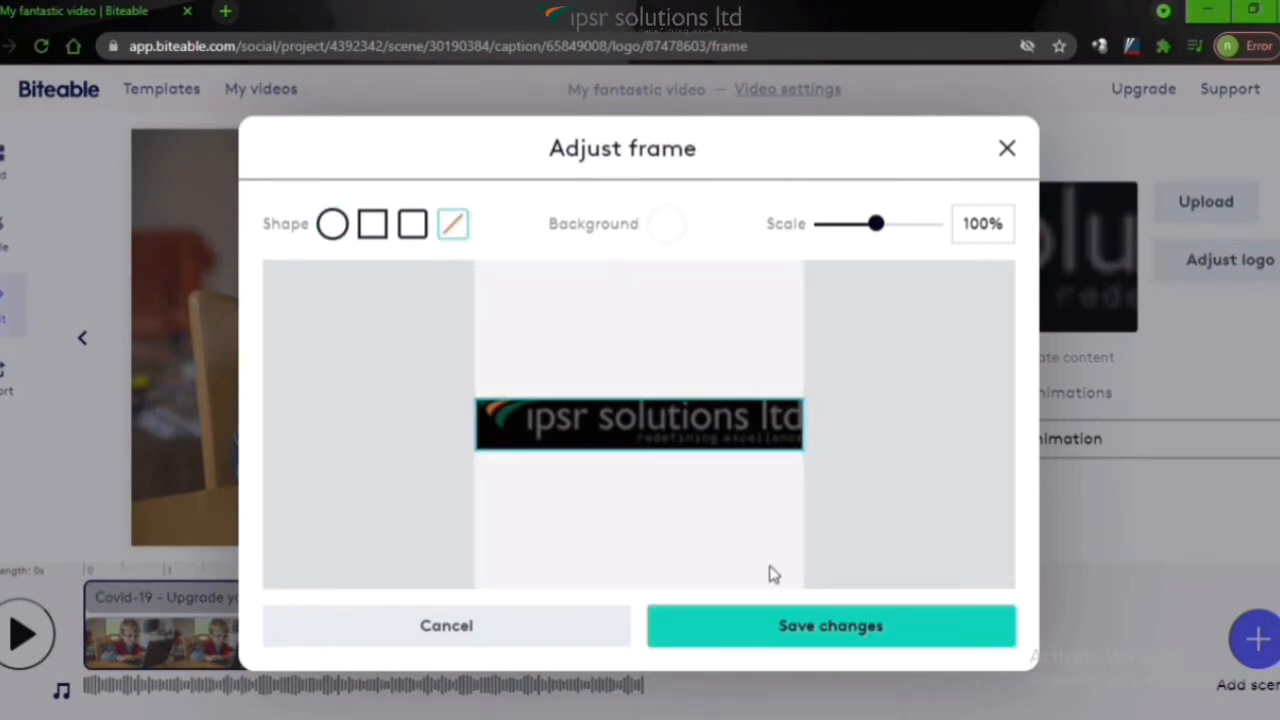
left_click(773, 625)
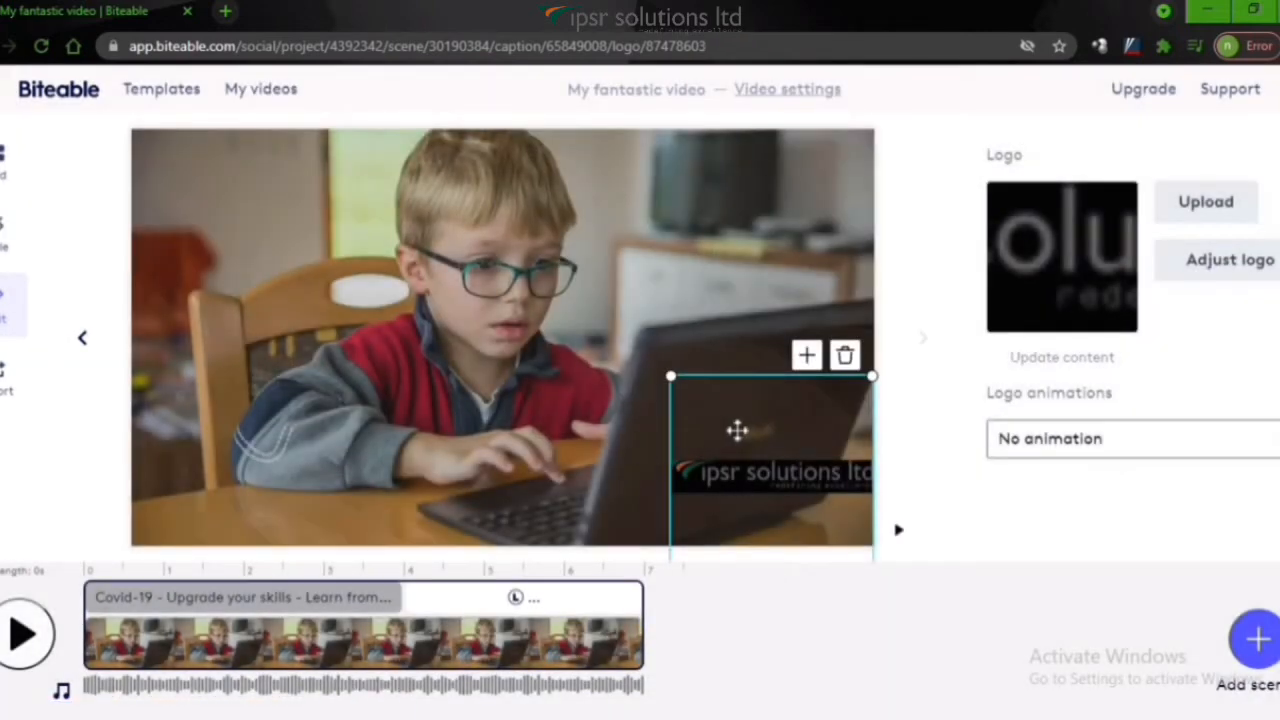
mouse_move(722, 376)
left_mouse_down()
mouse_move(711, 380)
mouse_move(721, 377)
left_mouse_up()
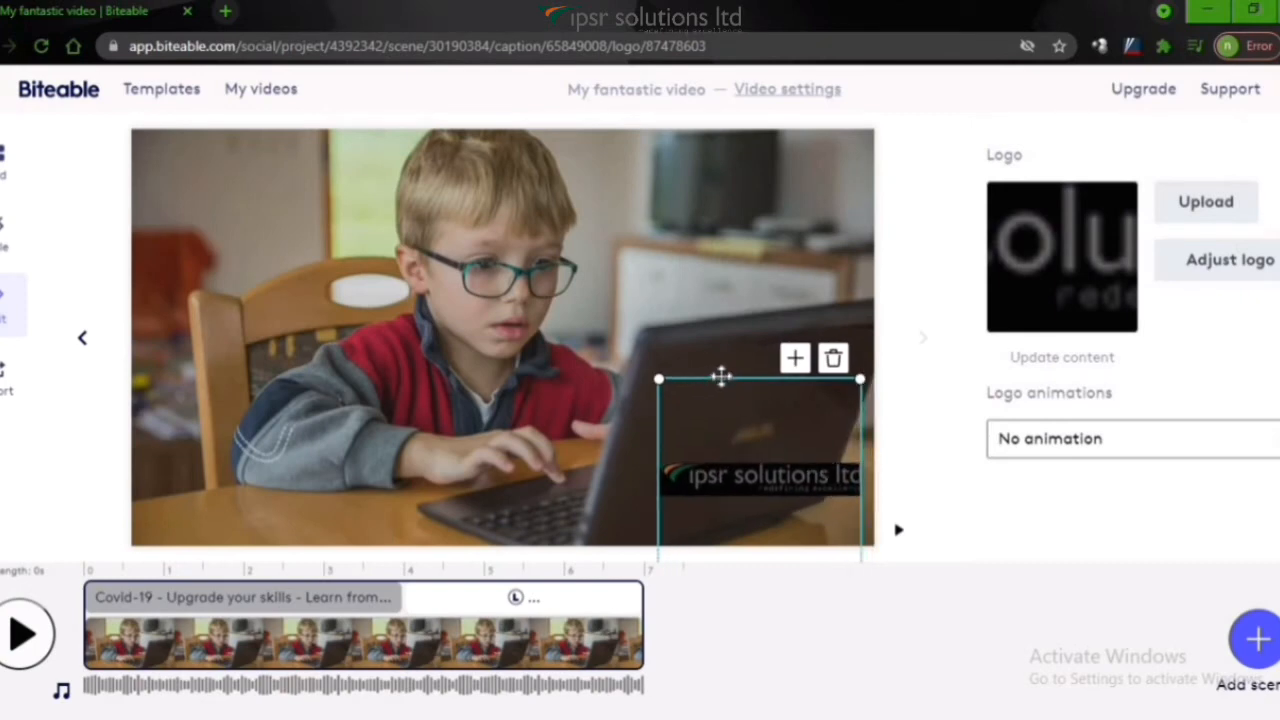
left_click(550, 372)
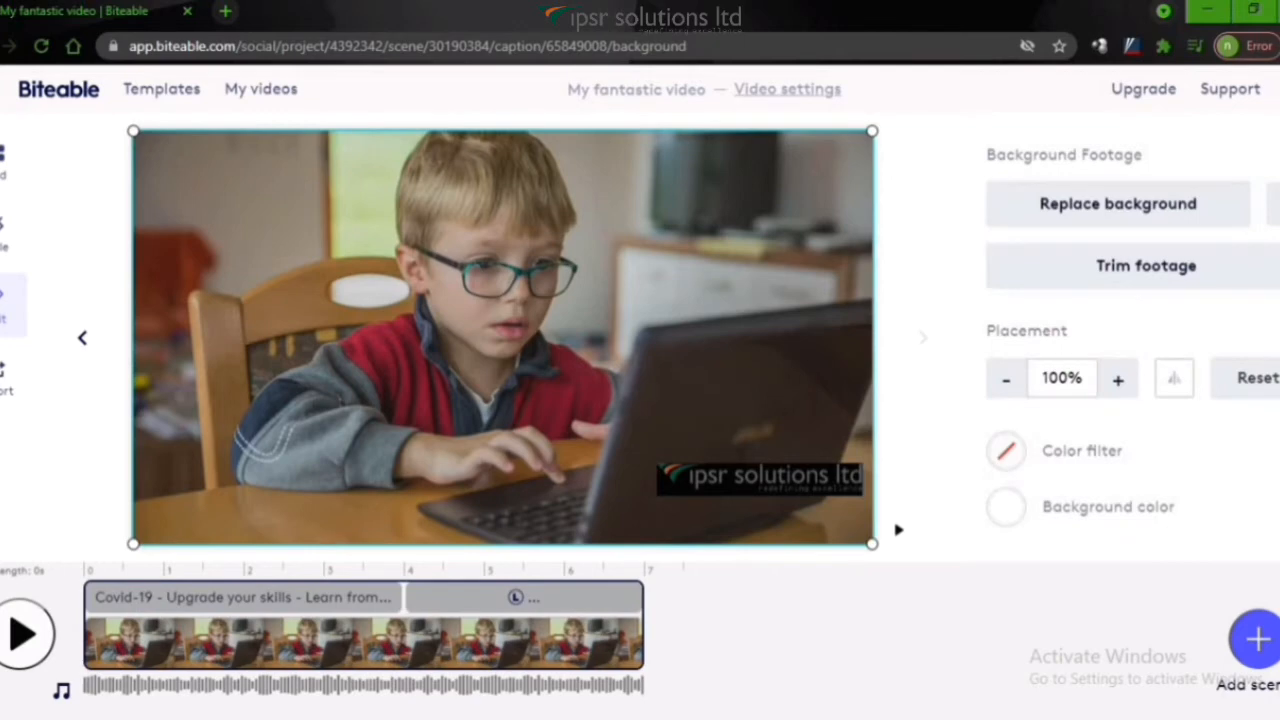
Preview the video and look through the font weight options for the Covid-19 text
left_click(24, 634)
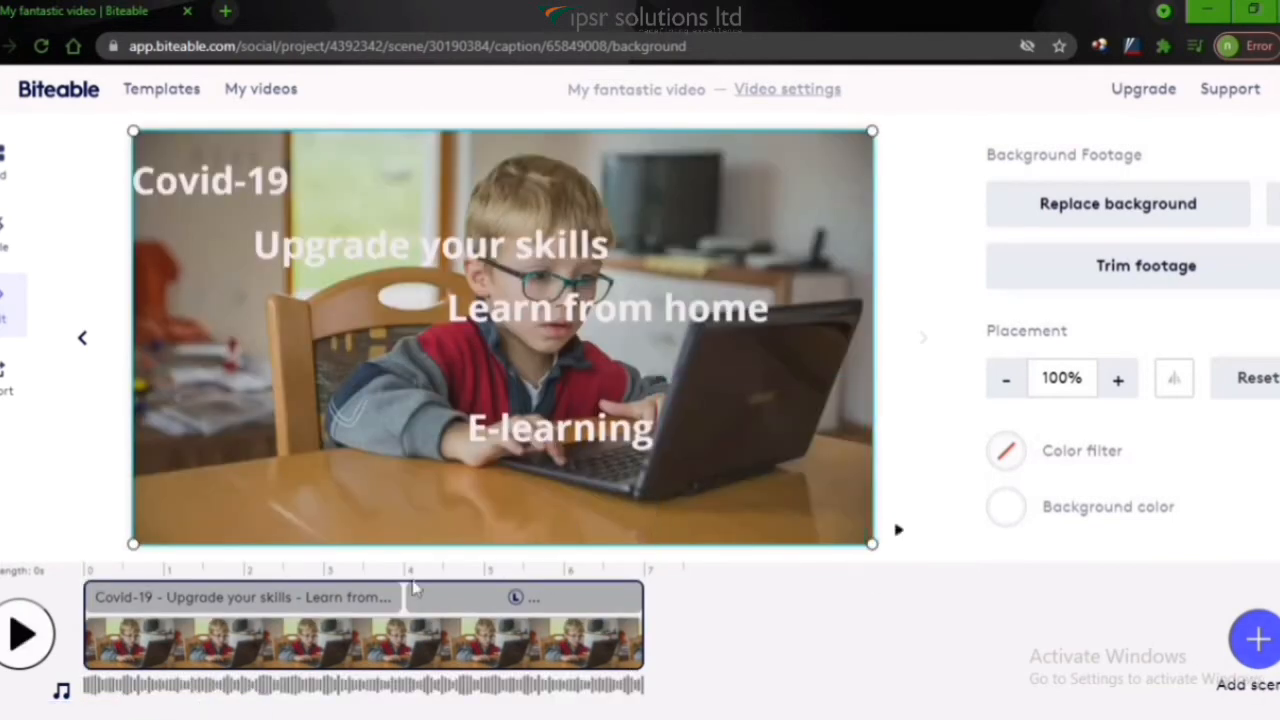
left_click(153, 592)
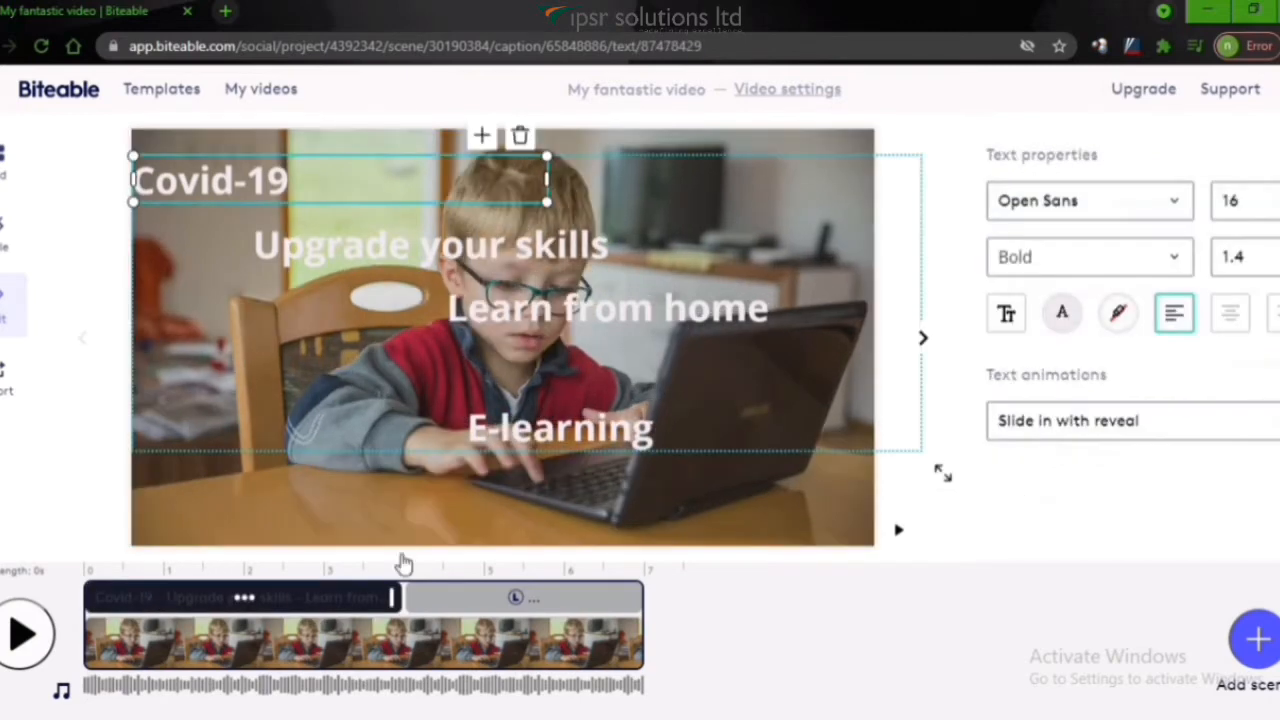
left_click(1094, 264)
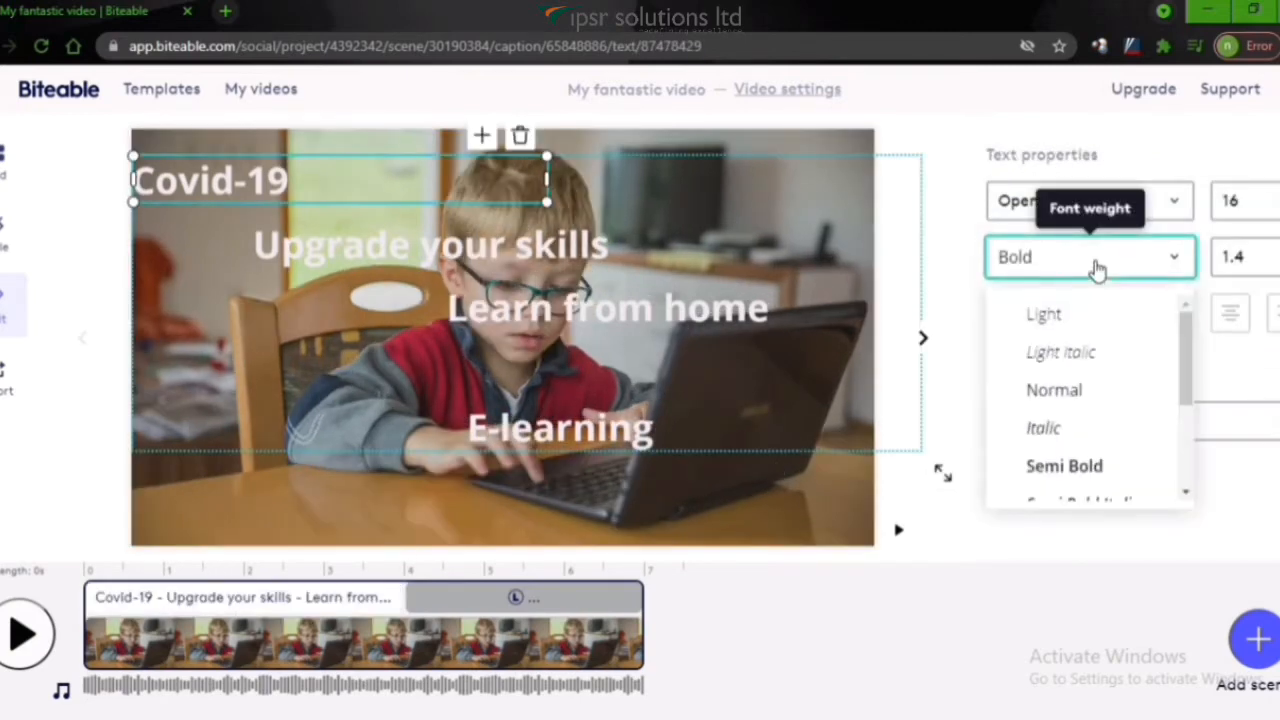
left_click(1097, 268)
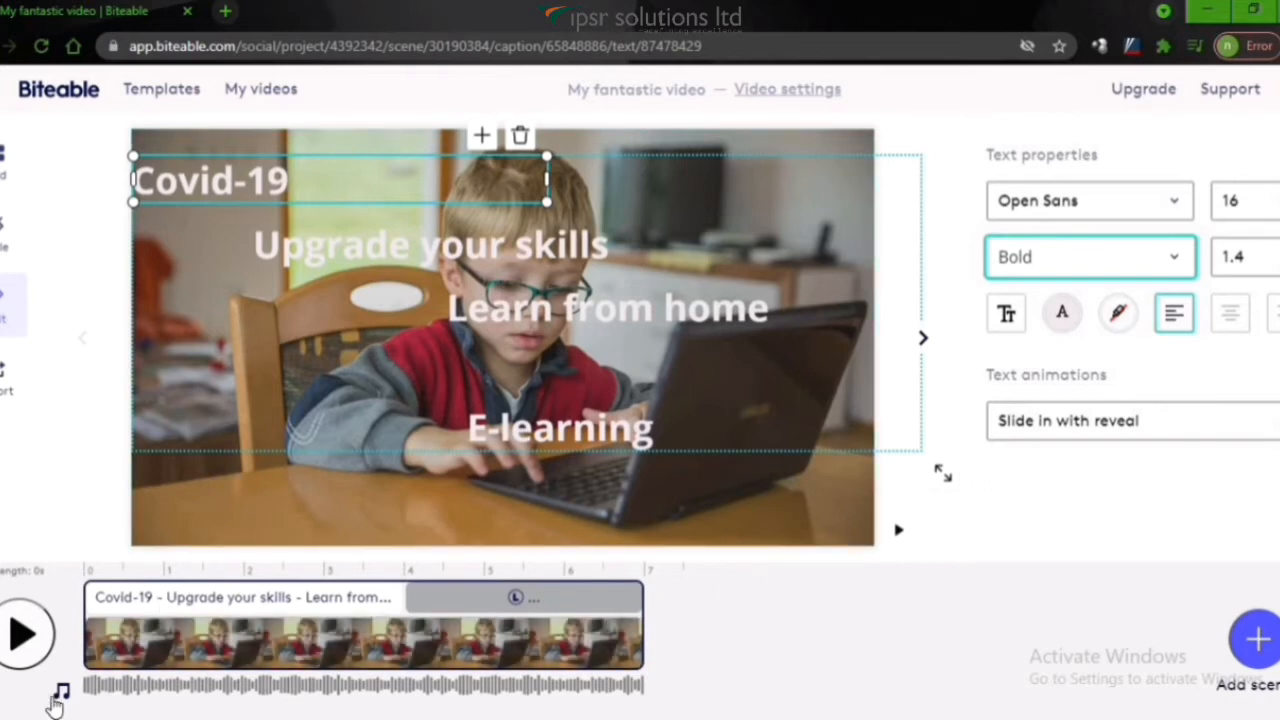
Look through the stock soundtrack list and the music upload option, leaving the soundtrack selection unchanged
left_click(59, 694)
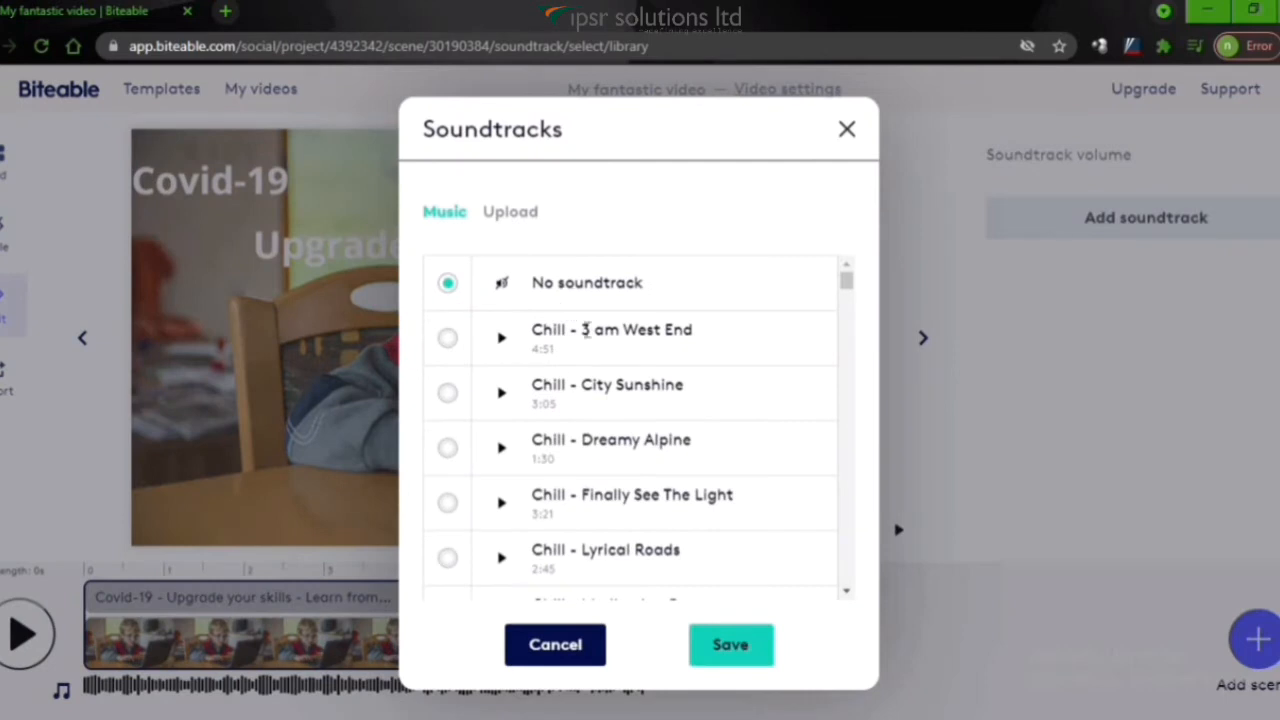
scroll(594, 455, "down", 3)
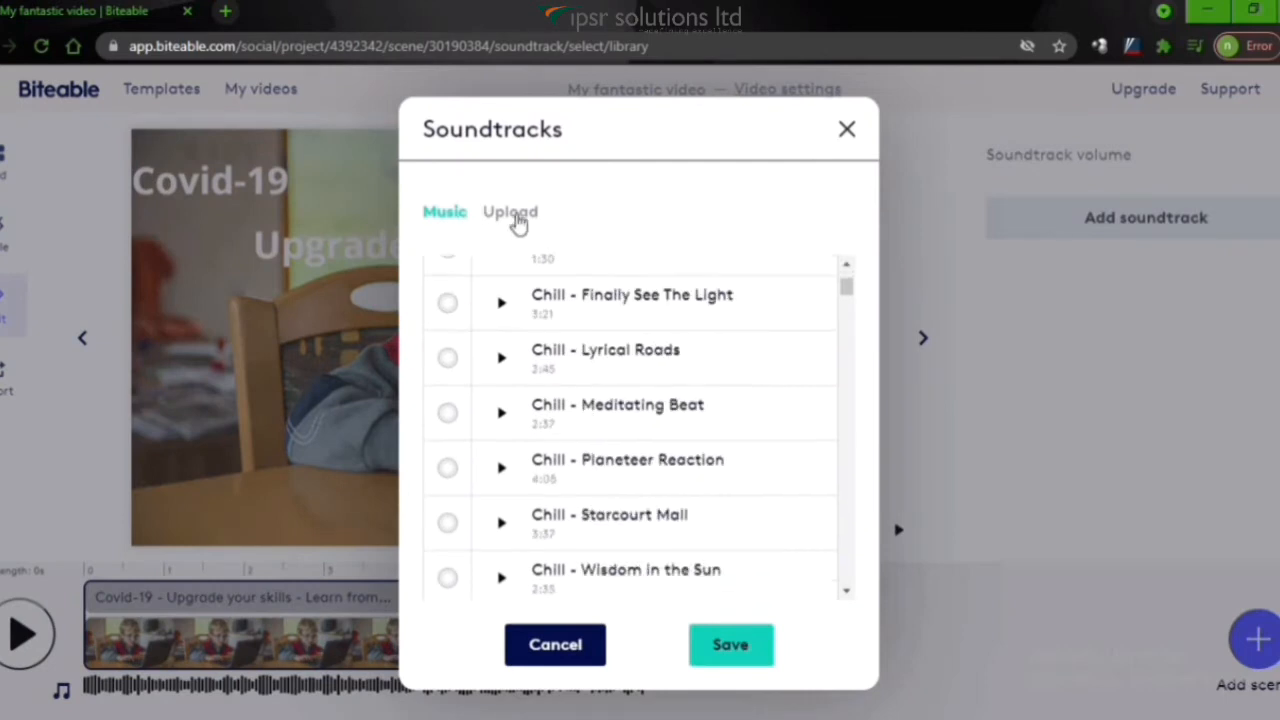
left_click(512, 213)
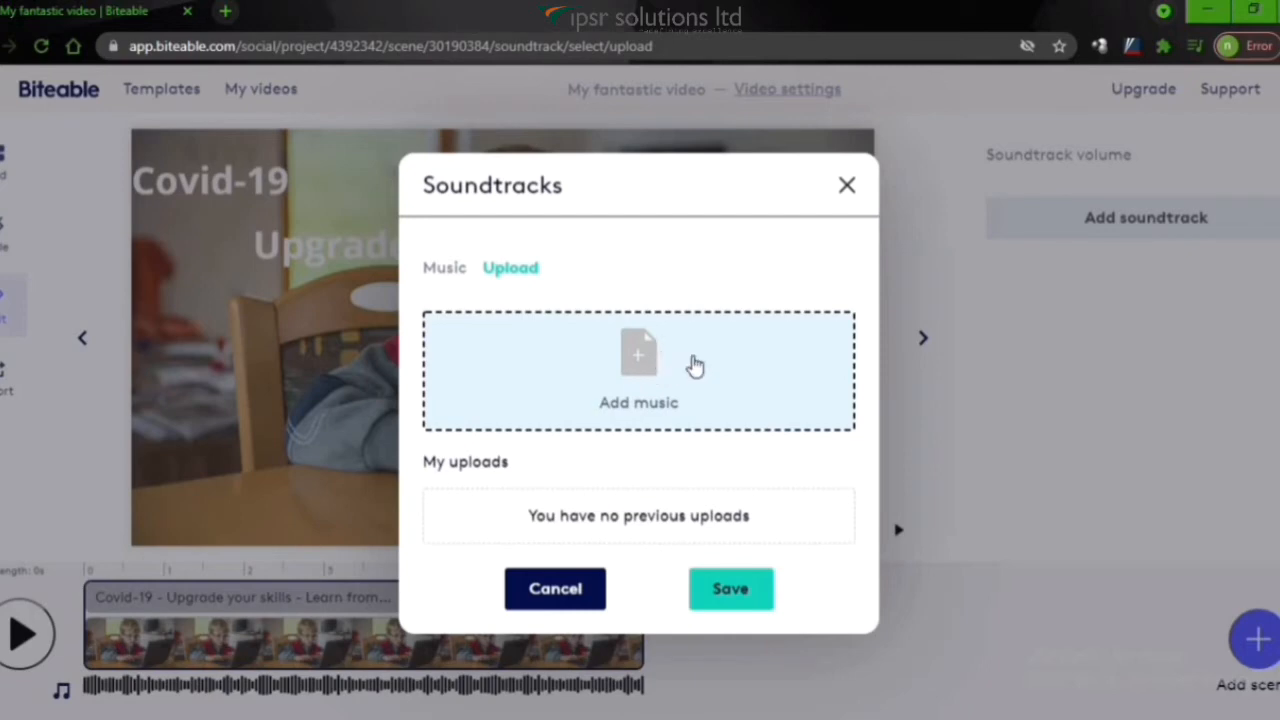
left_click(848, 186)
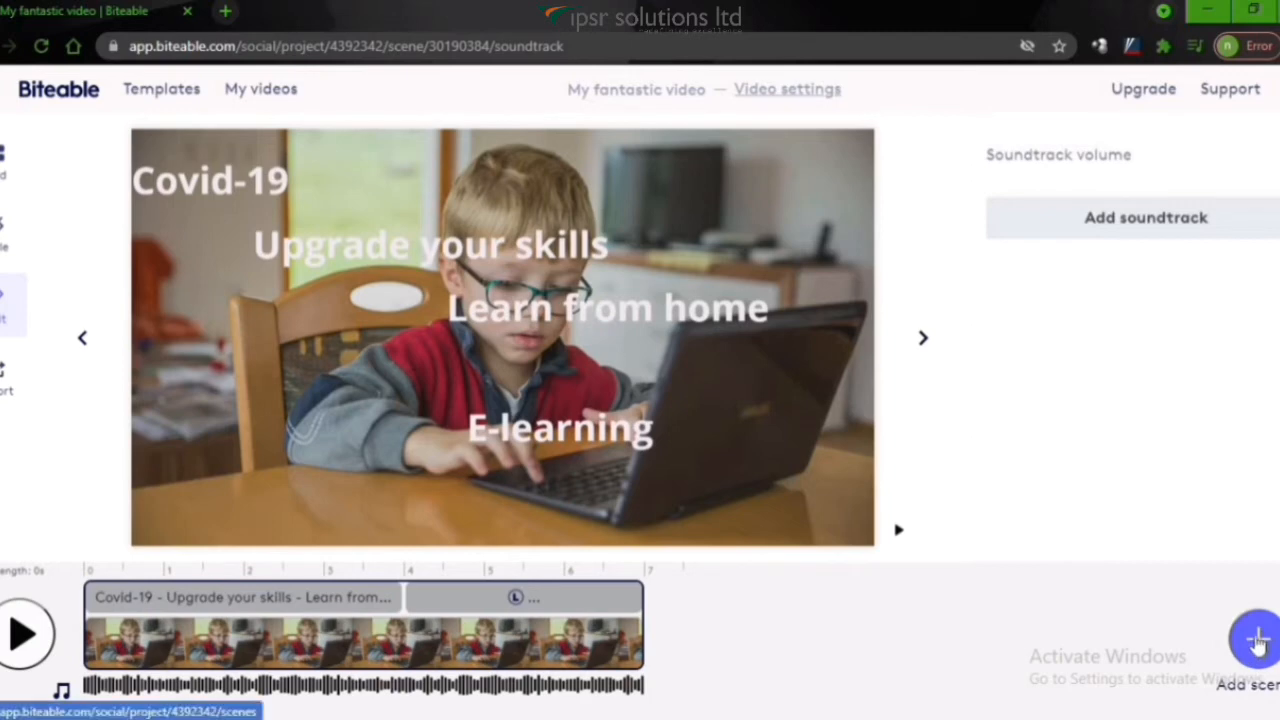
Browse the scene library's stock clips and check the uploaded footage
left_click(1257, 643)
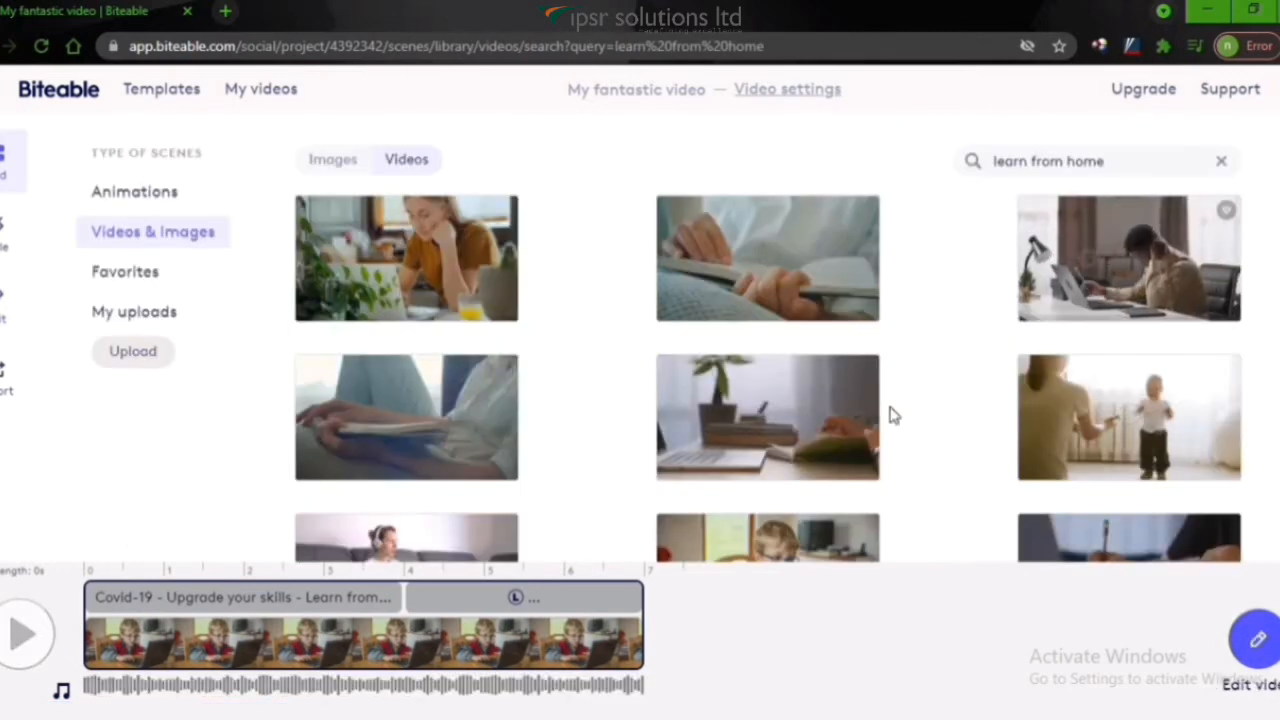
scroll(588, 440, "down", 4)
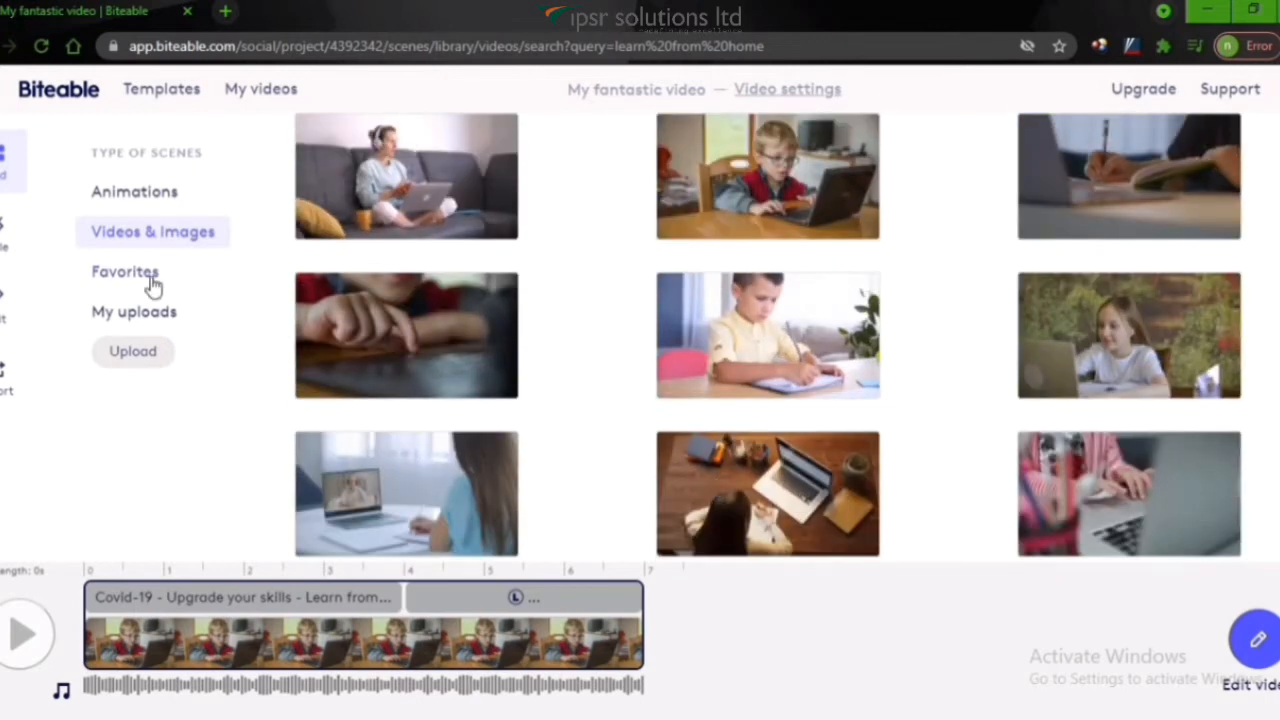
left_click(150, 314)
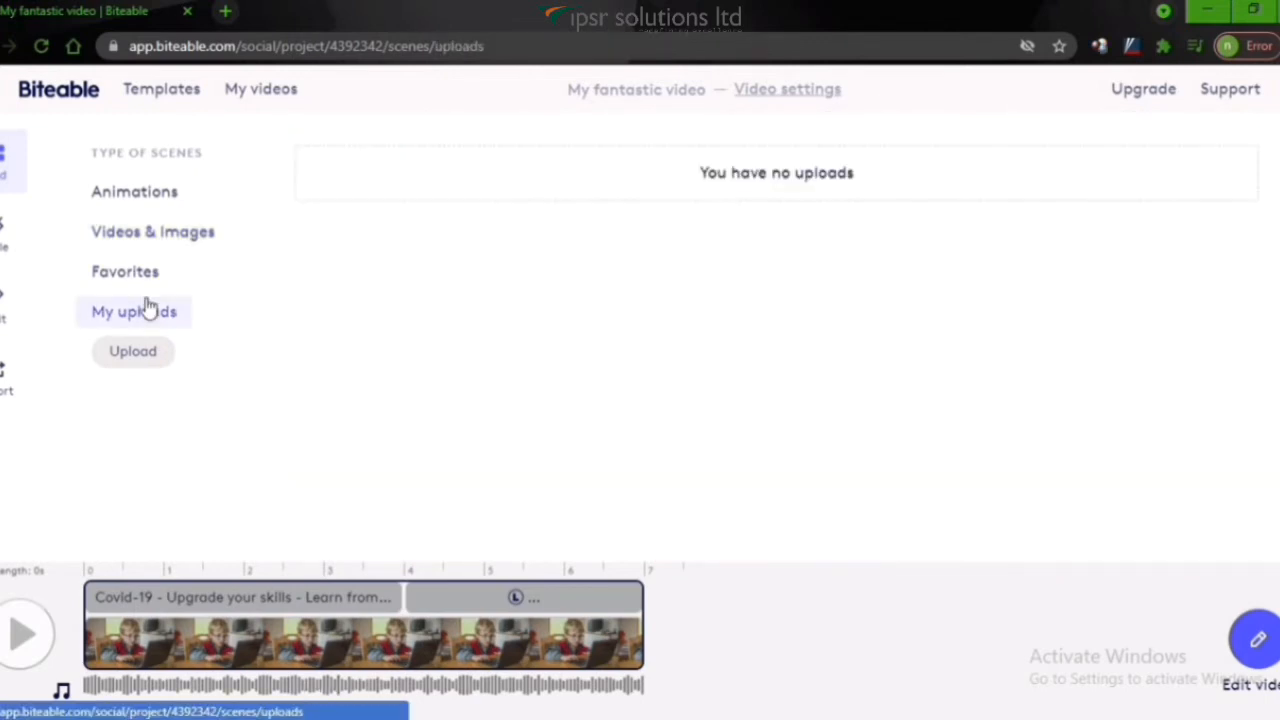
Search the stock videos for "learn from home", add the overhead clip of a girl writing beside a laptop, and open that scene for editing
left_click(151, 240)
left_click(1089, 160)
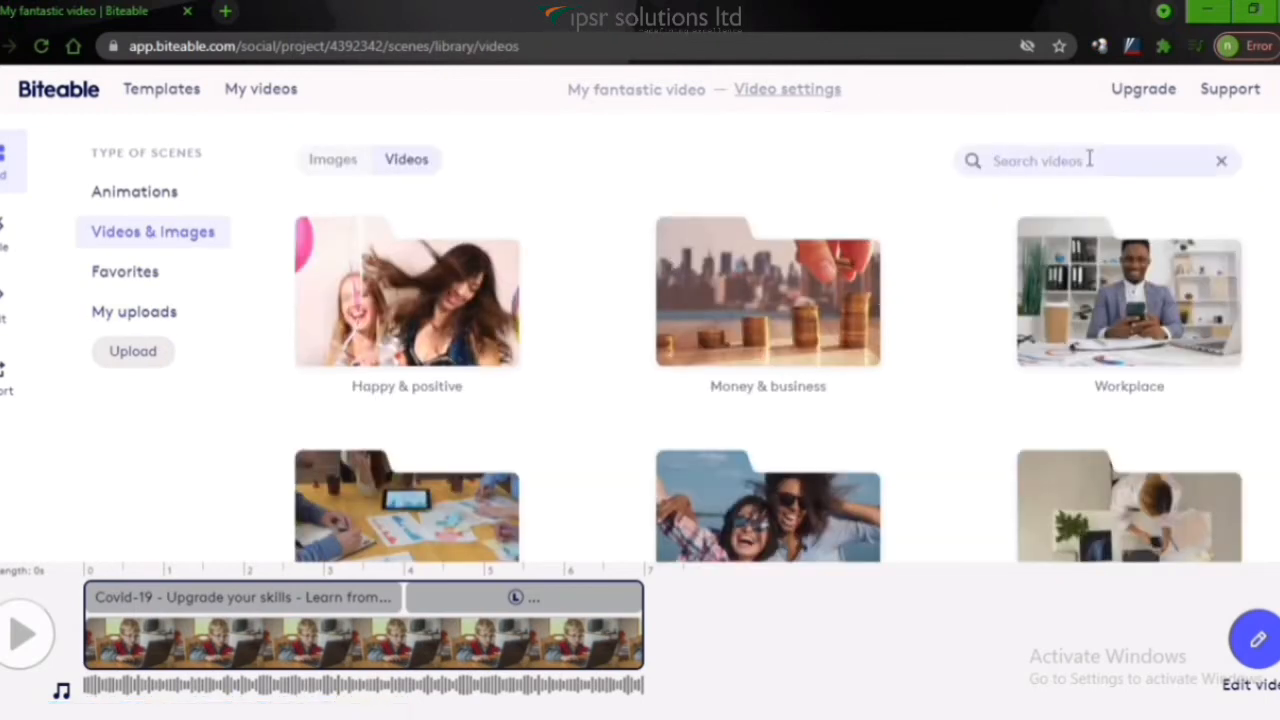
type("leo")
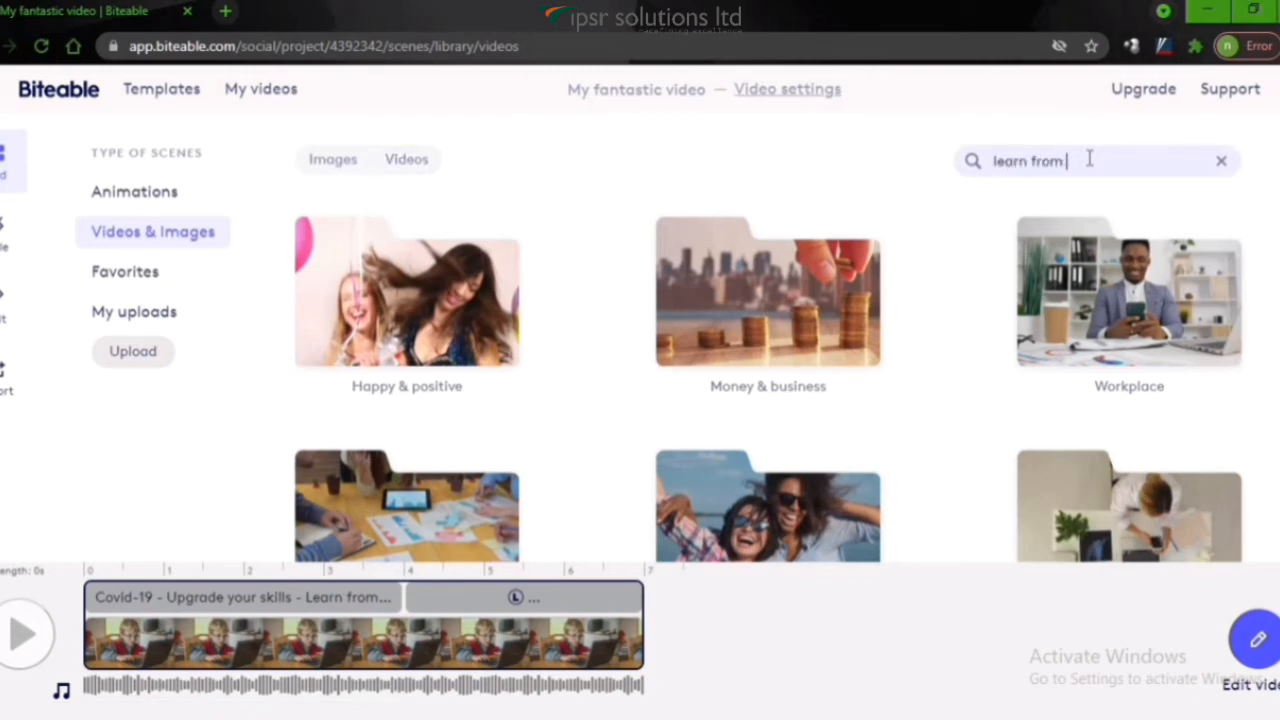
key("Return")
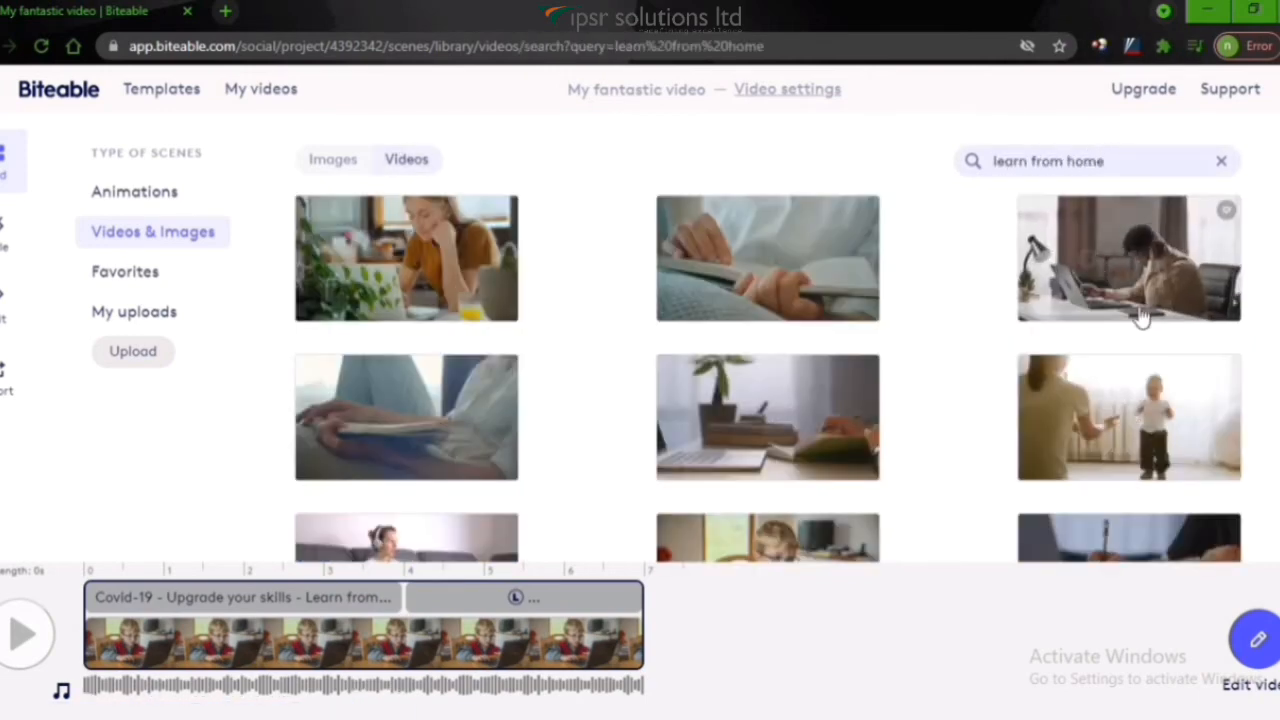
scroll(857, 449, "down", 3)
scroll(787, 440, "down", 2)
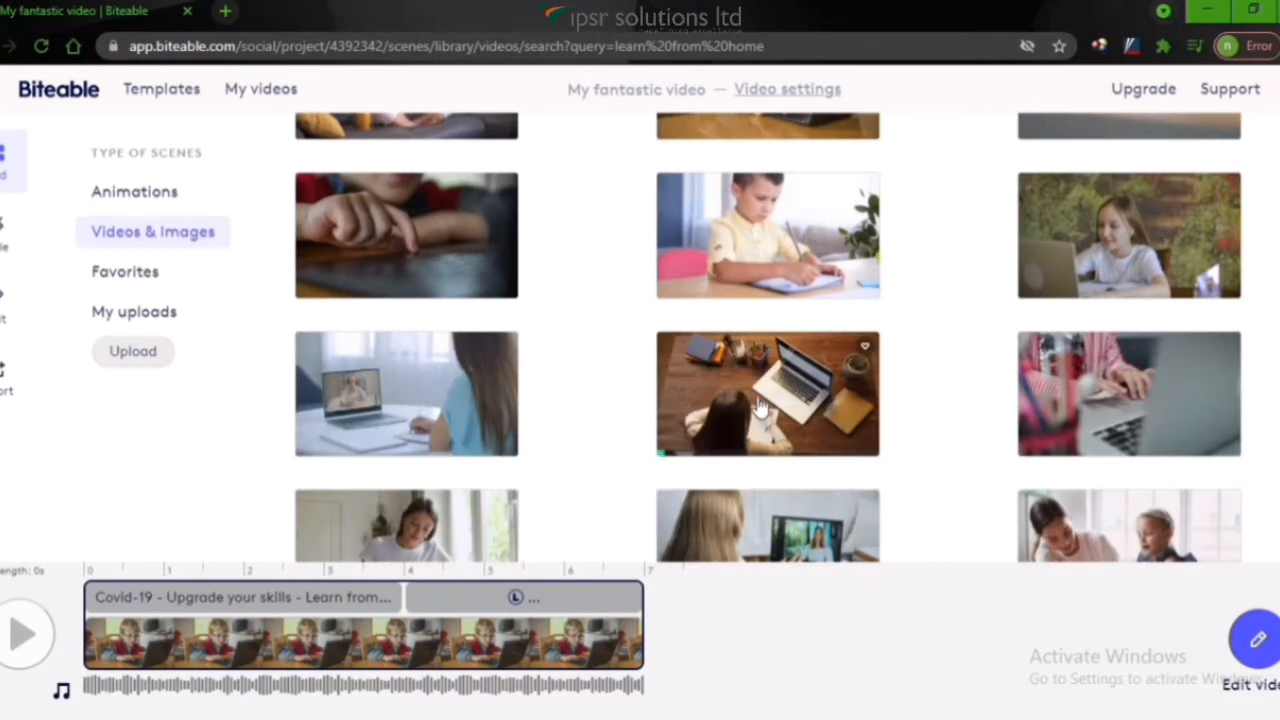
left_click(748, 406)
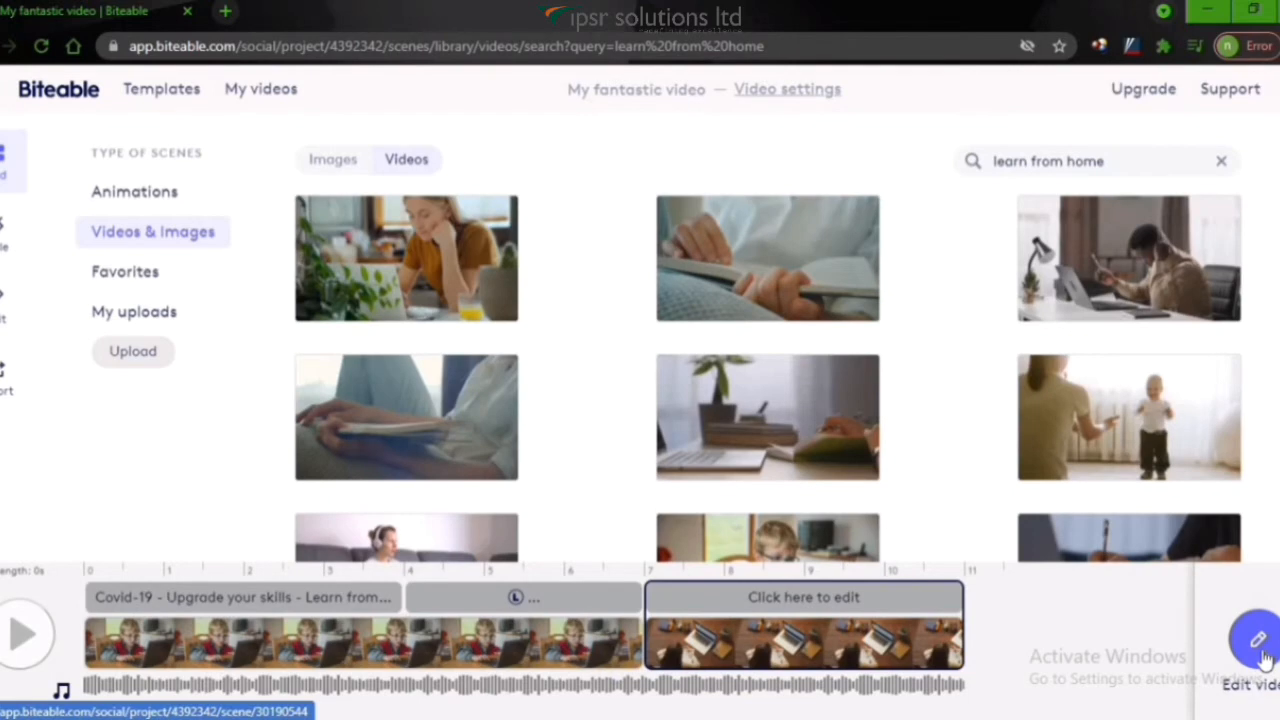
left_click(1262, 652)
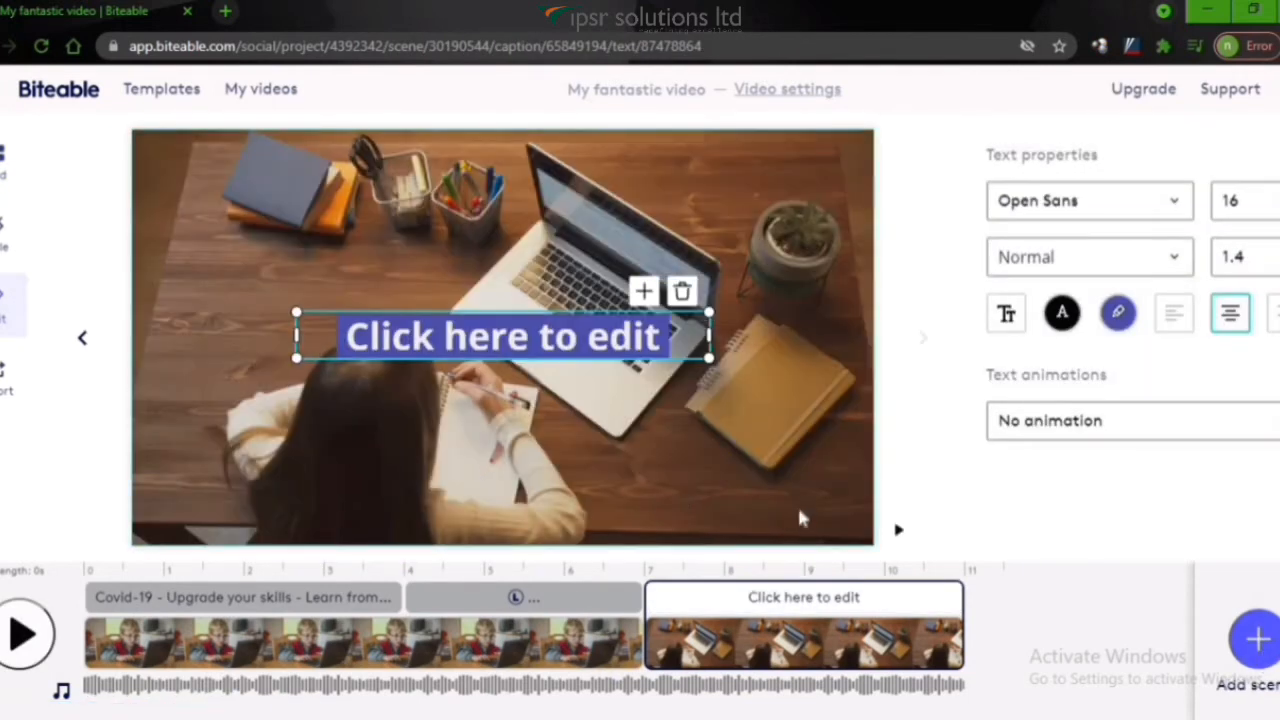
Try a slightly larger scale for the desk scene's background footage and return it to 100%
mouse_move(946, 598)
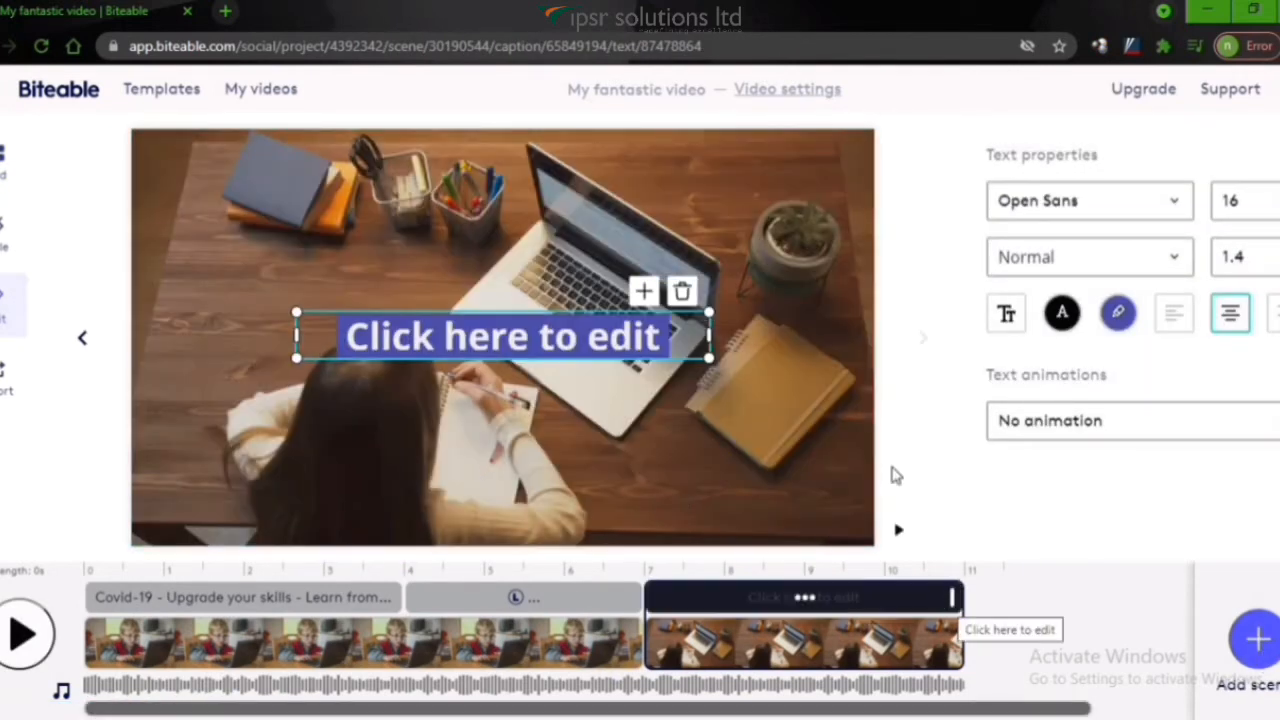
left_click(558, 418)
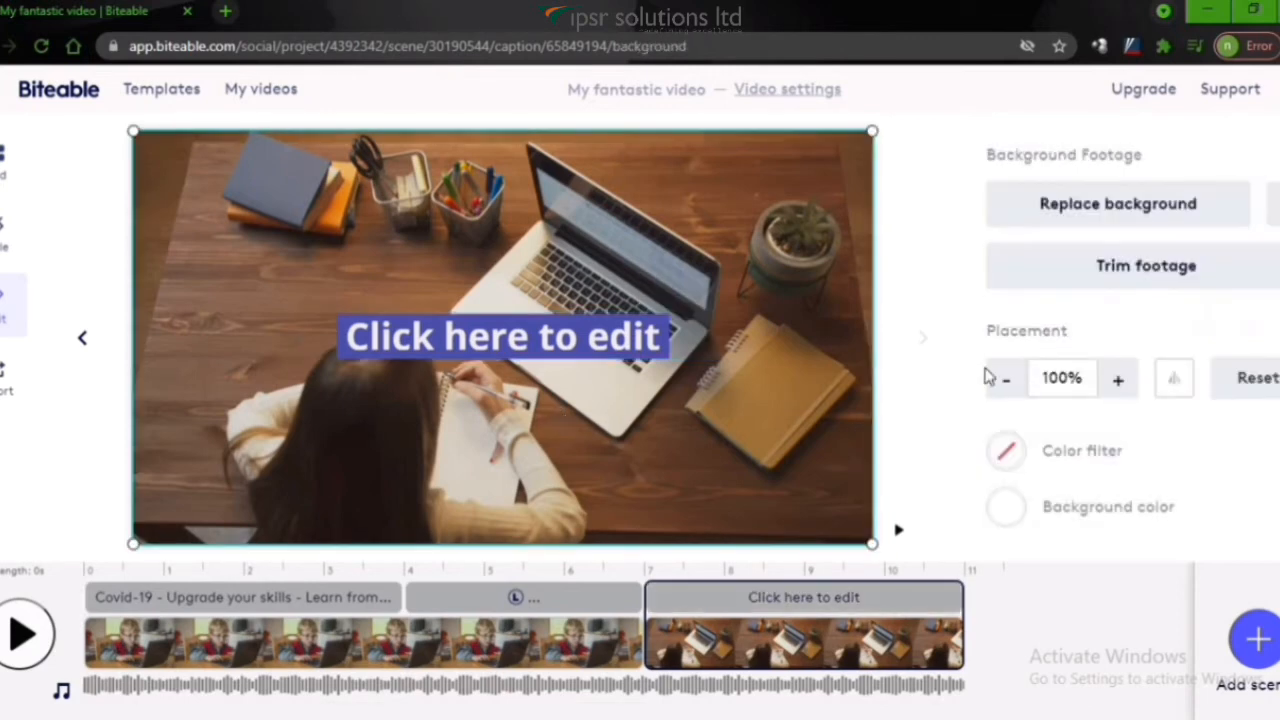
left_click(1118, 380)
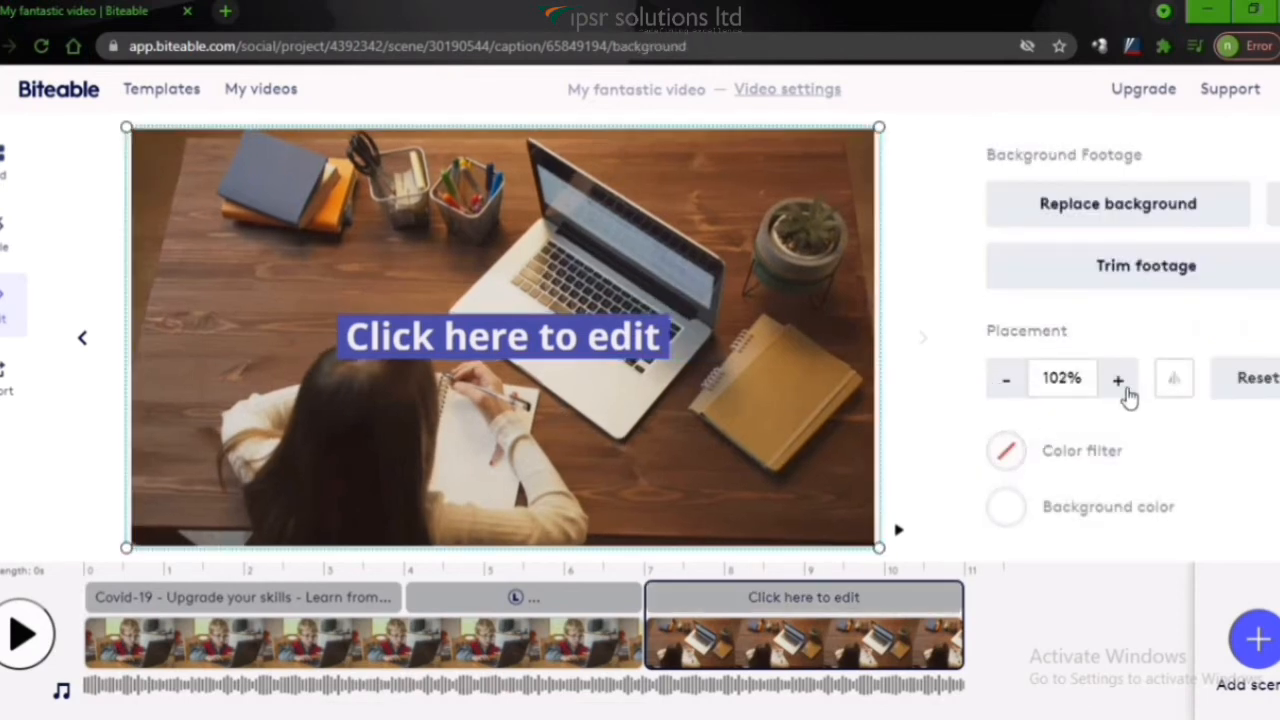
left_click(1118, 380)
left_click(1006, 380)
left_click(1006, 380)
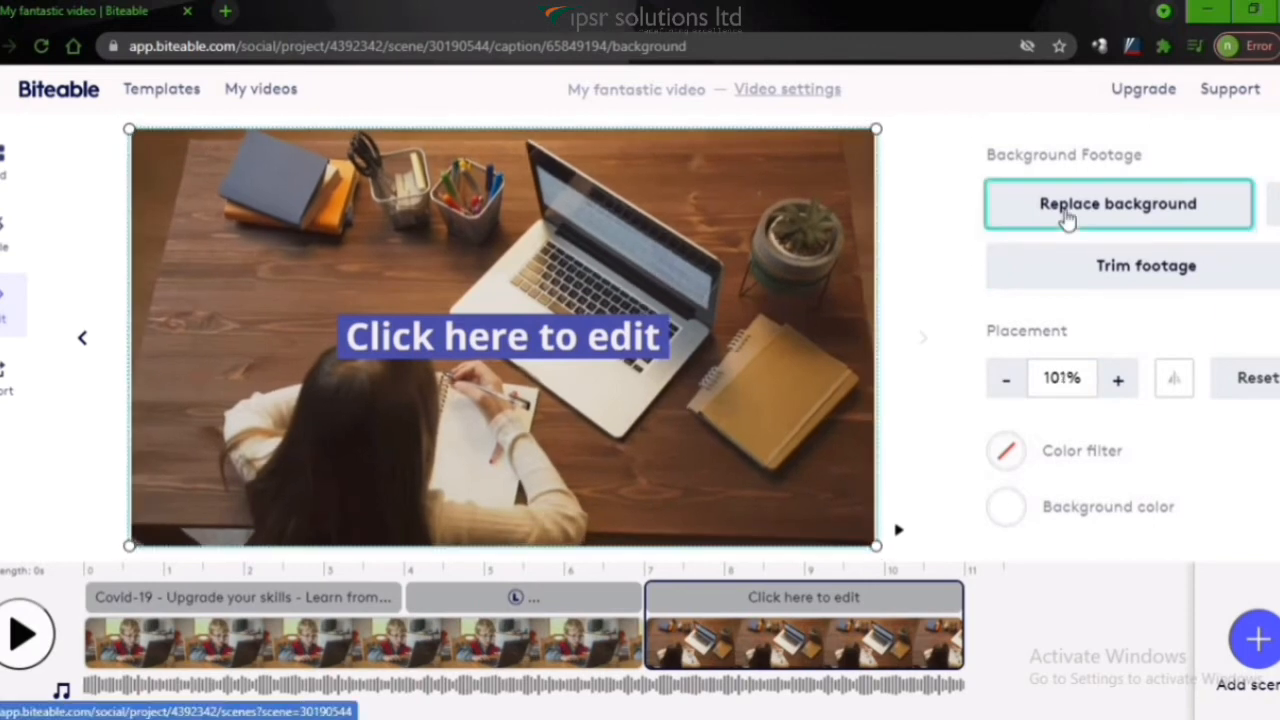
left_click(1006, 380)
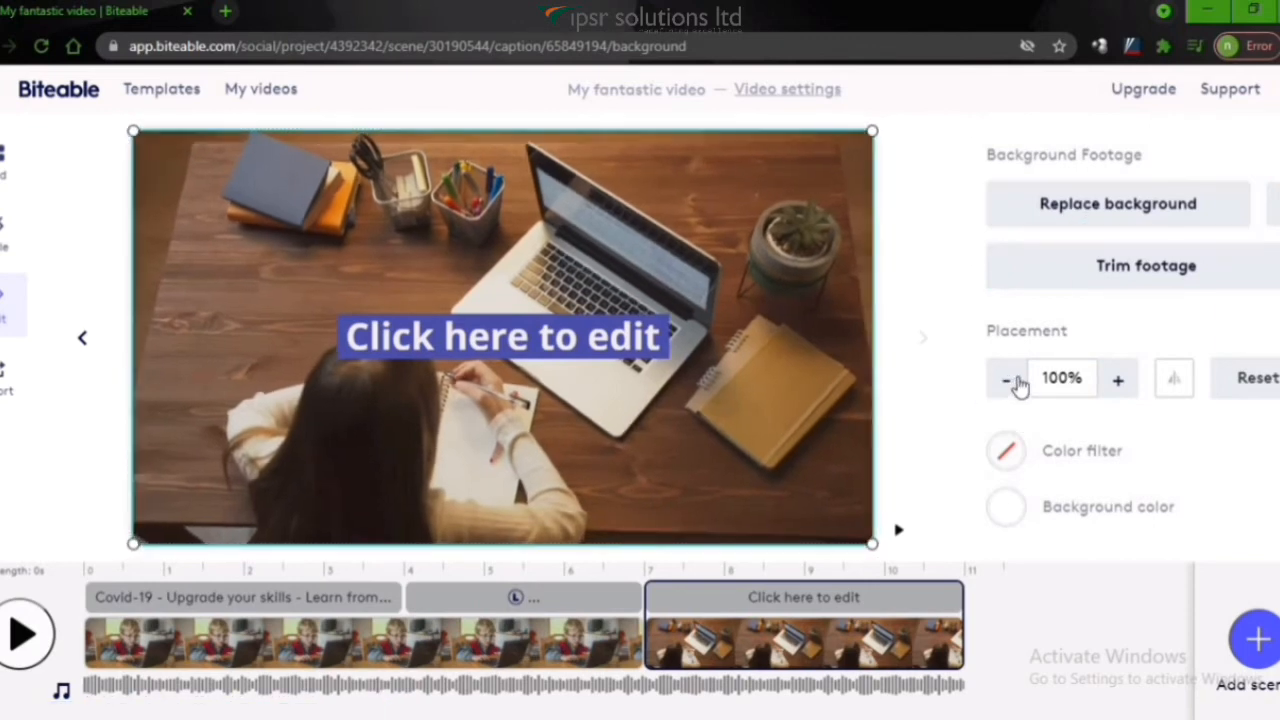
Look through the replacement footage categories for the desk scene's background and return to editing the scene
left_click(1096, 213)
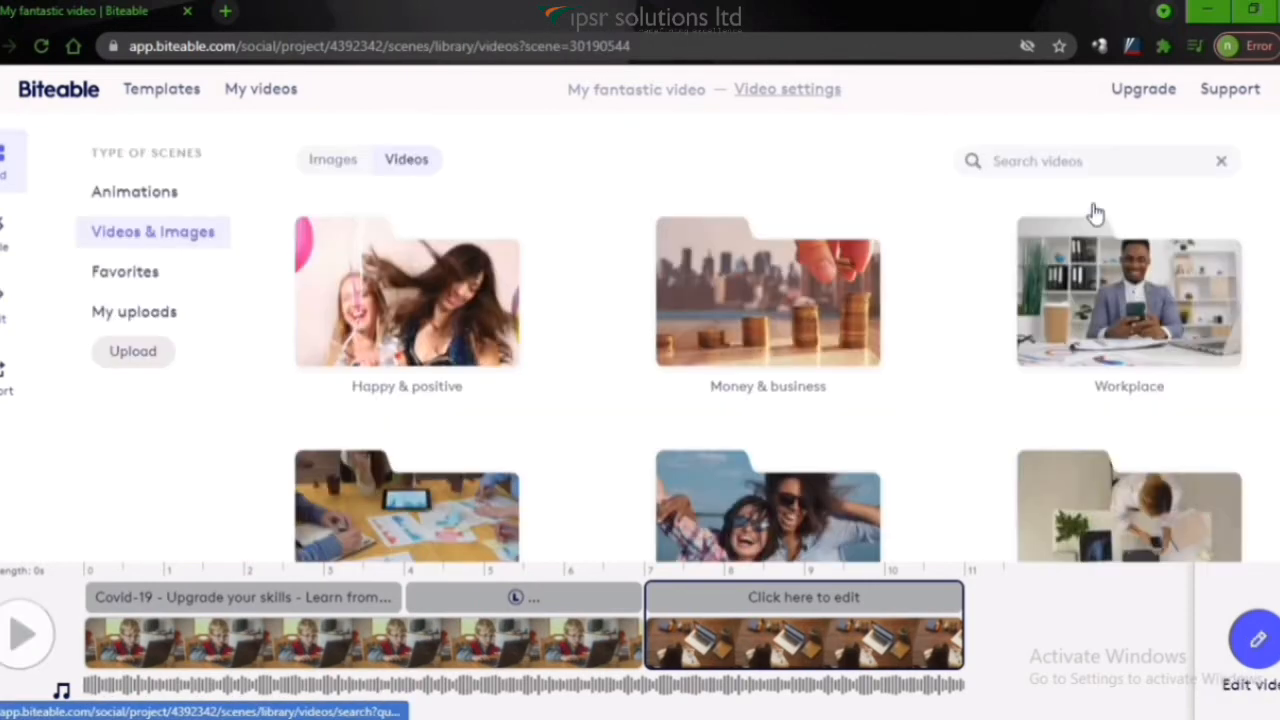
scroll(678, 360, "down", 3)
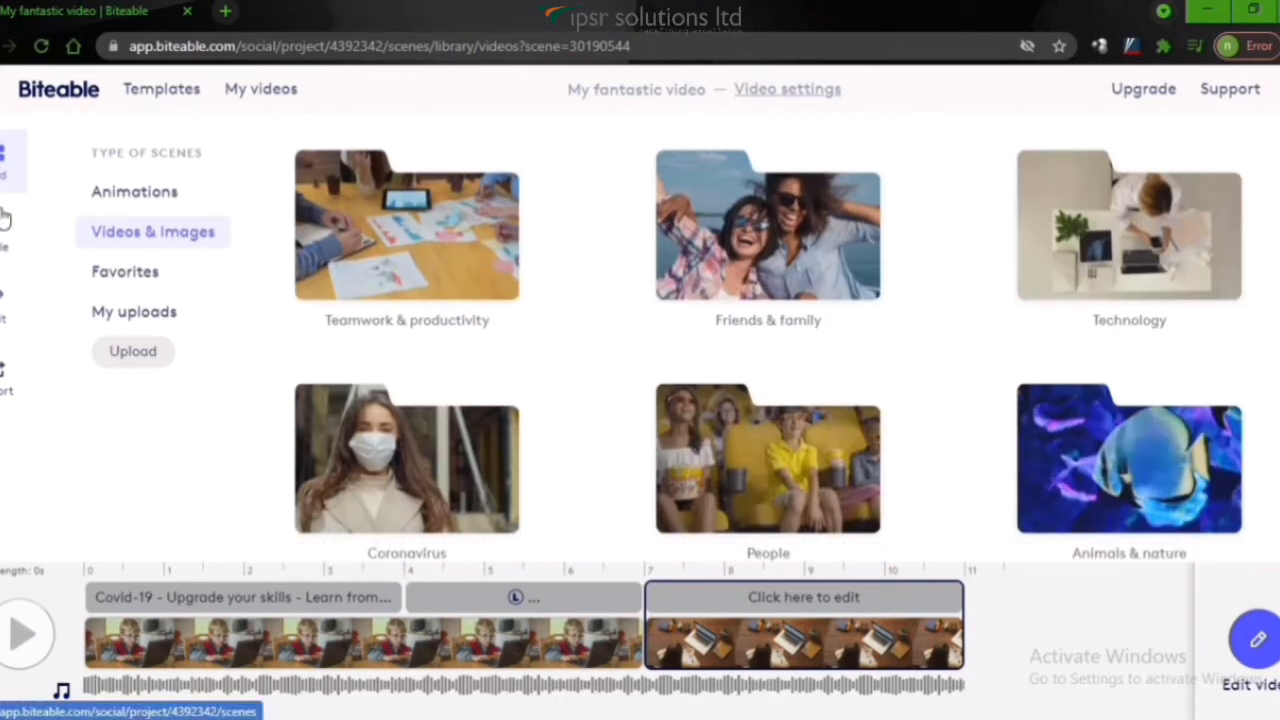
left_click(4, 306)
left_click(790, 380)
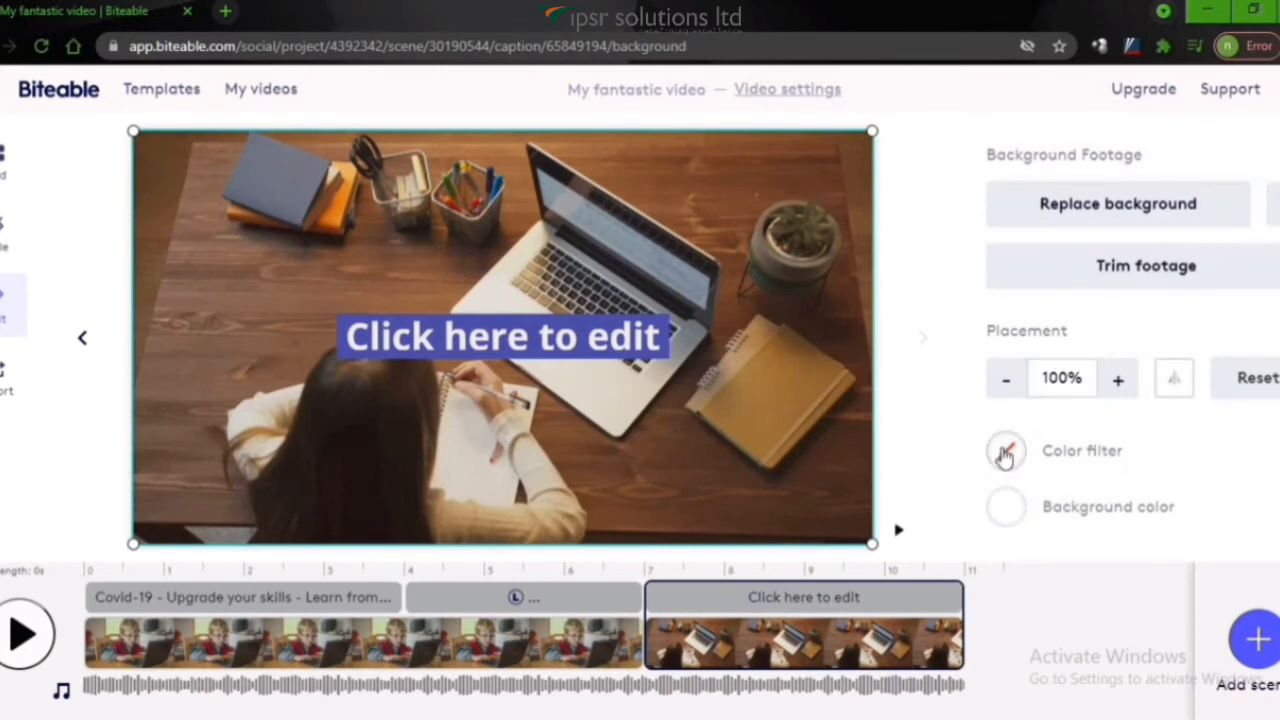
Apply a #4A86E8 color filter at 79% to the desk scene's background footage and preview the video
left_click(1005, 453)
left_click(1123, 316)
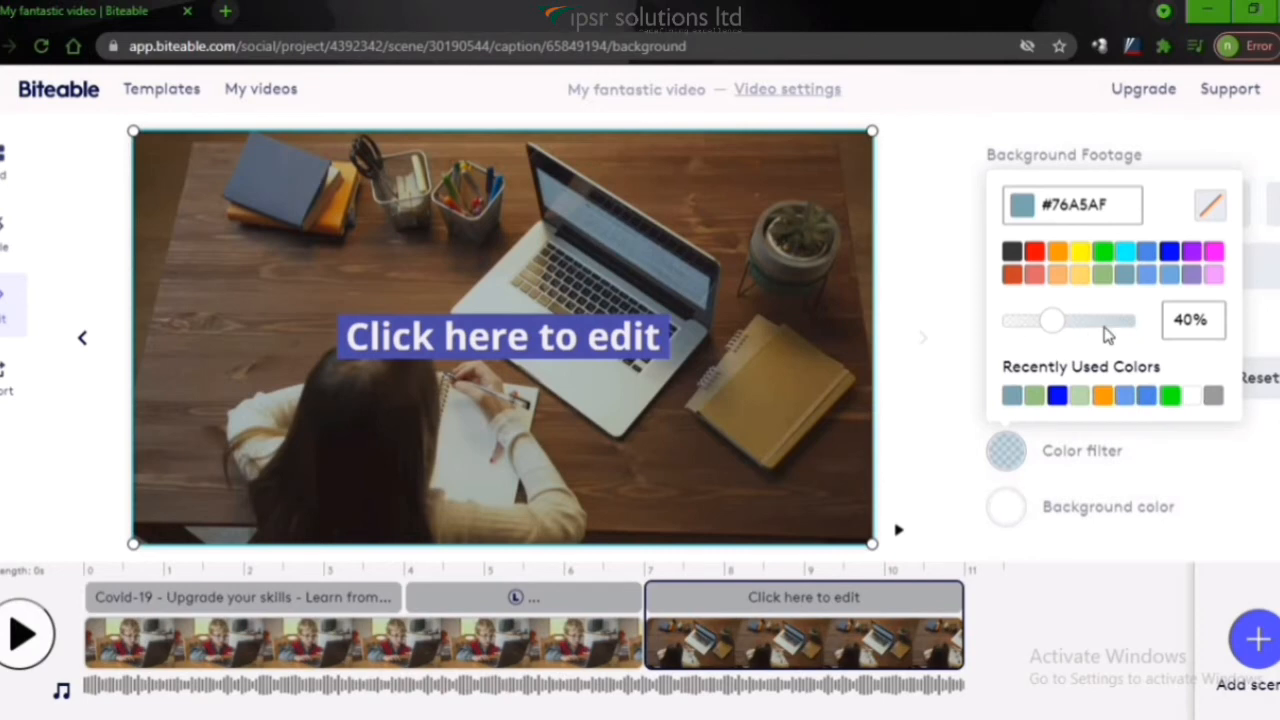
left_click(1094, 320)
left_click(1146, 250)
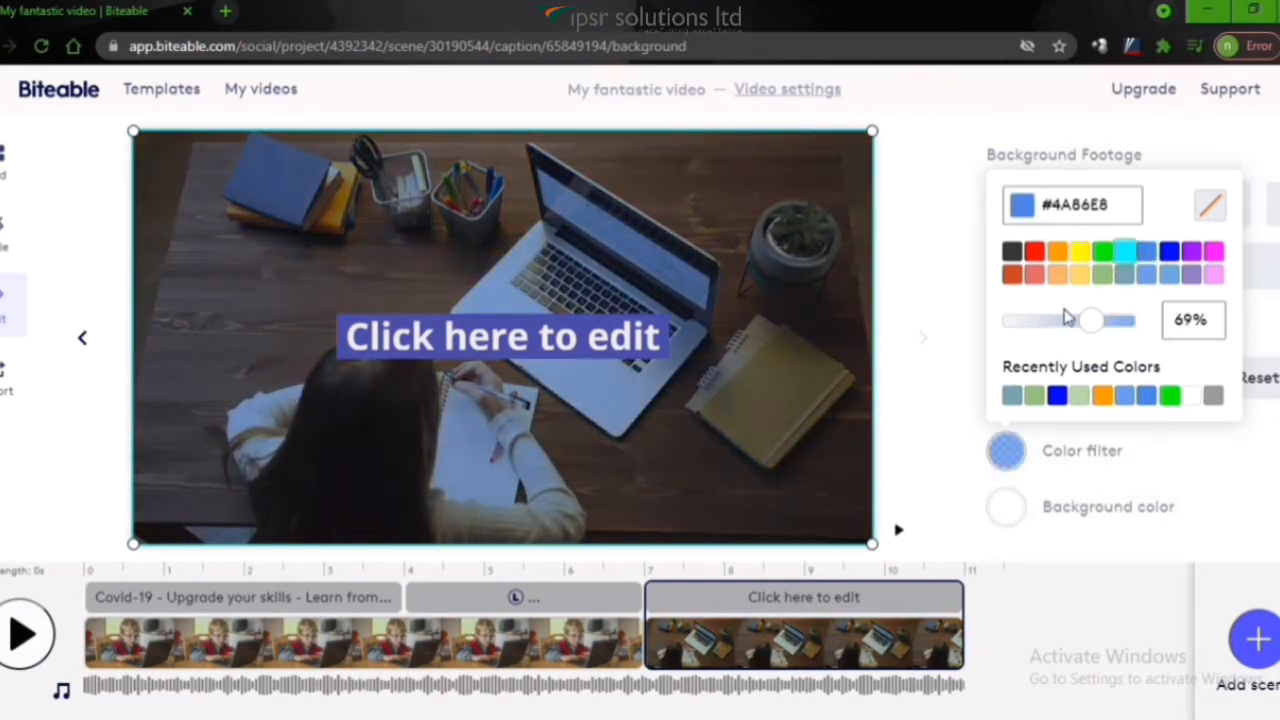
left_click(1034, 320)
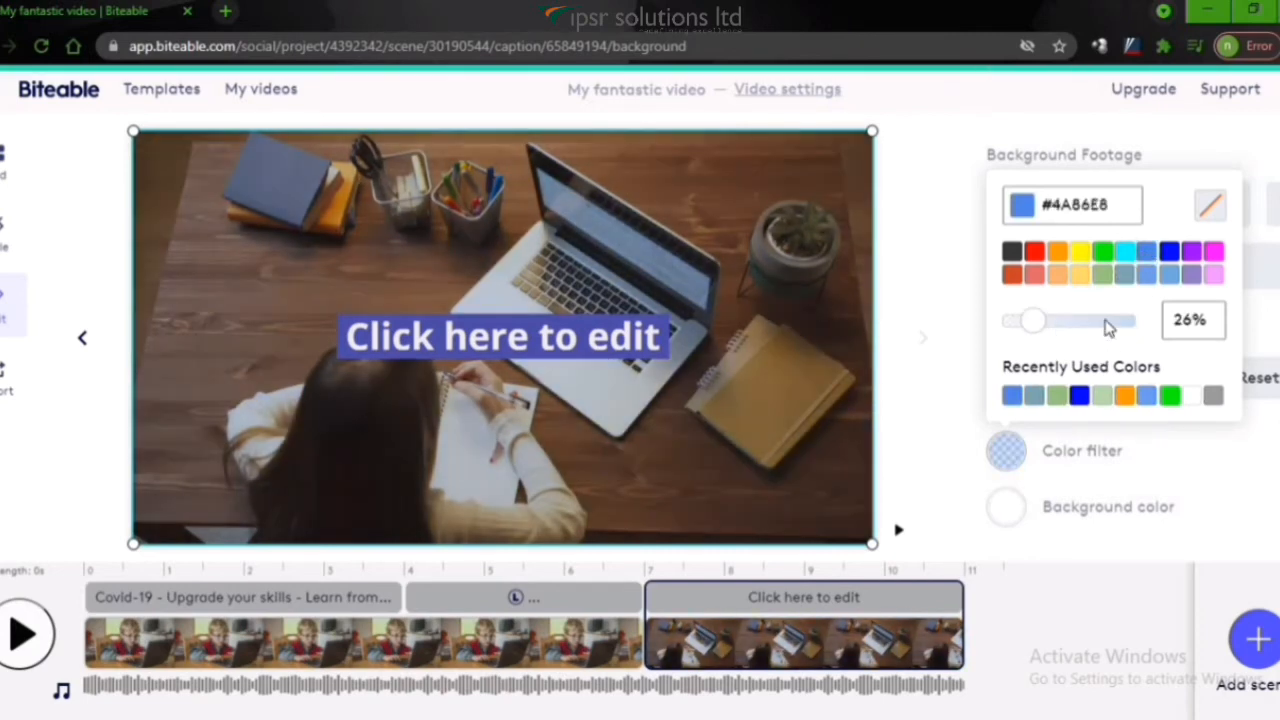
left_click(1107, 320)
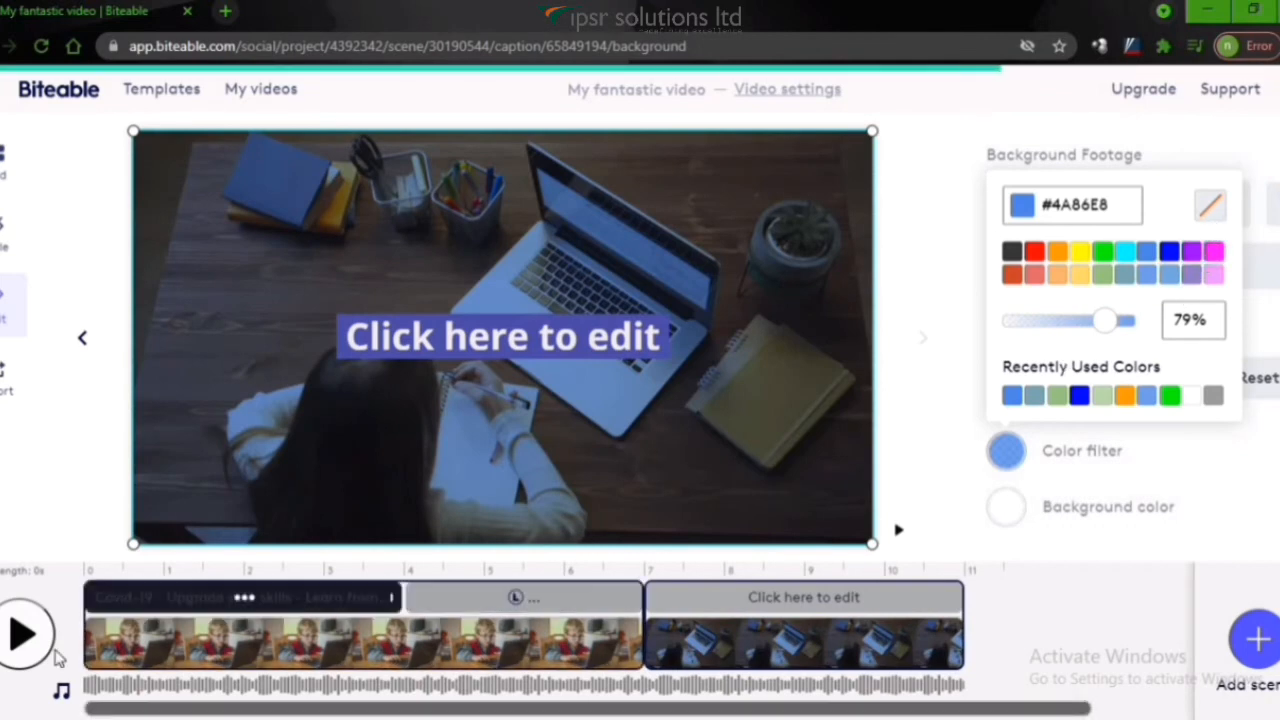
left_click(25, 640)
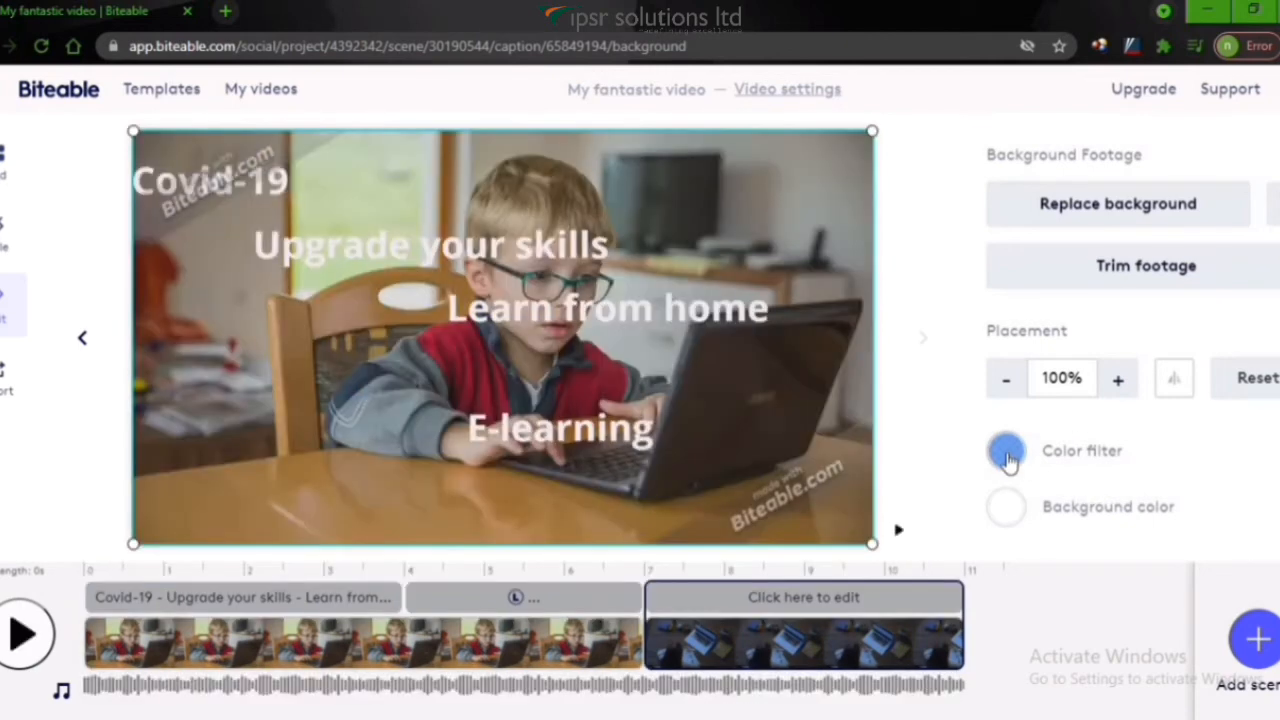
Set the desk scene's color filter to none and display that scene
left_click(1007, 455)
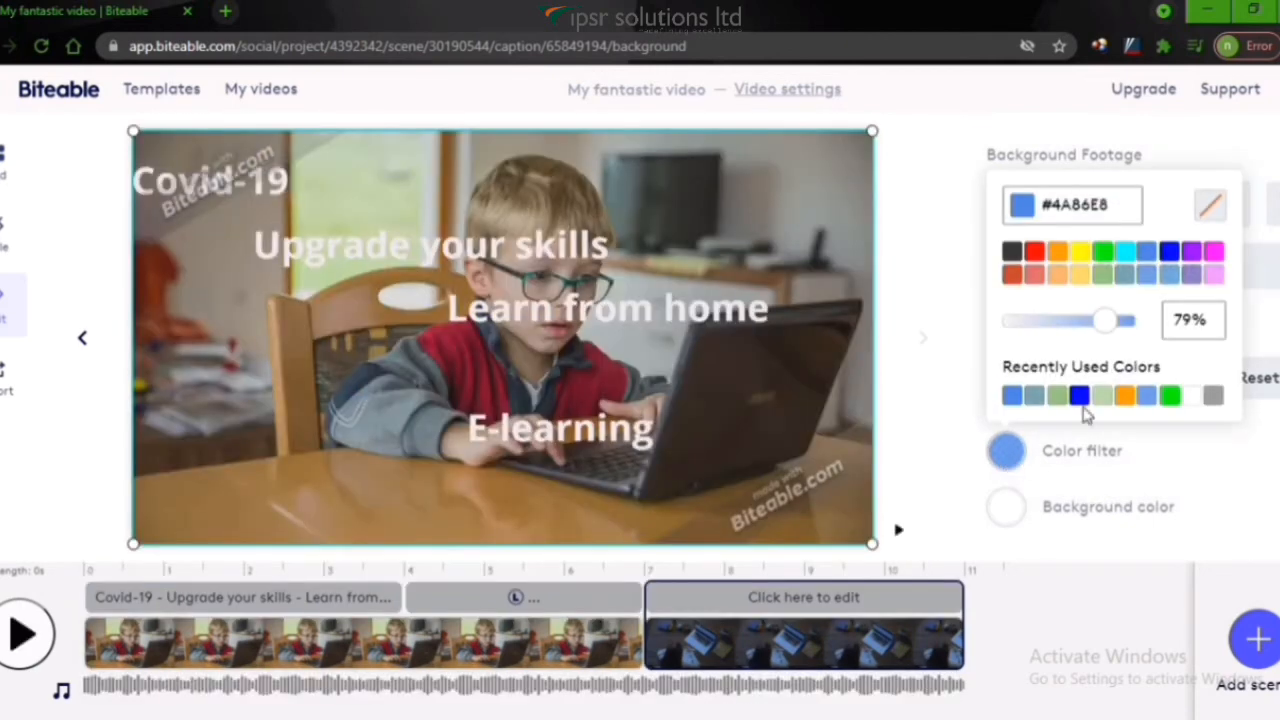
left_click(1208, 214)
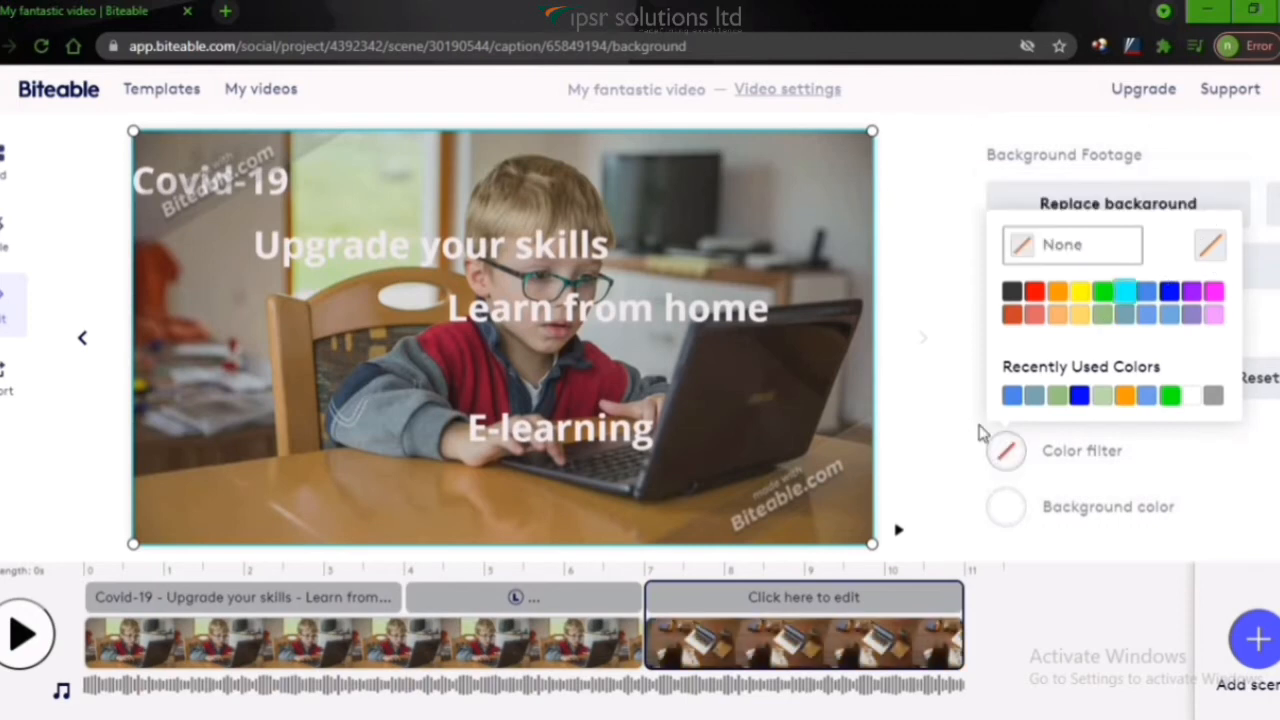
left_click(647, 640)
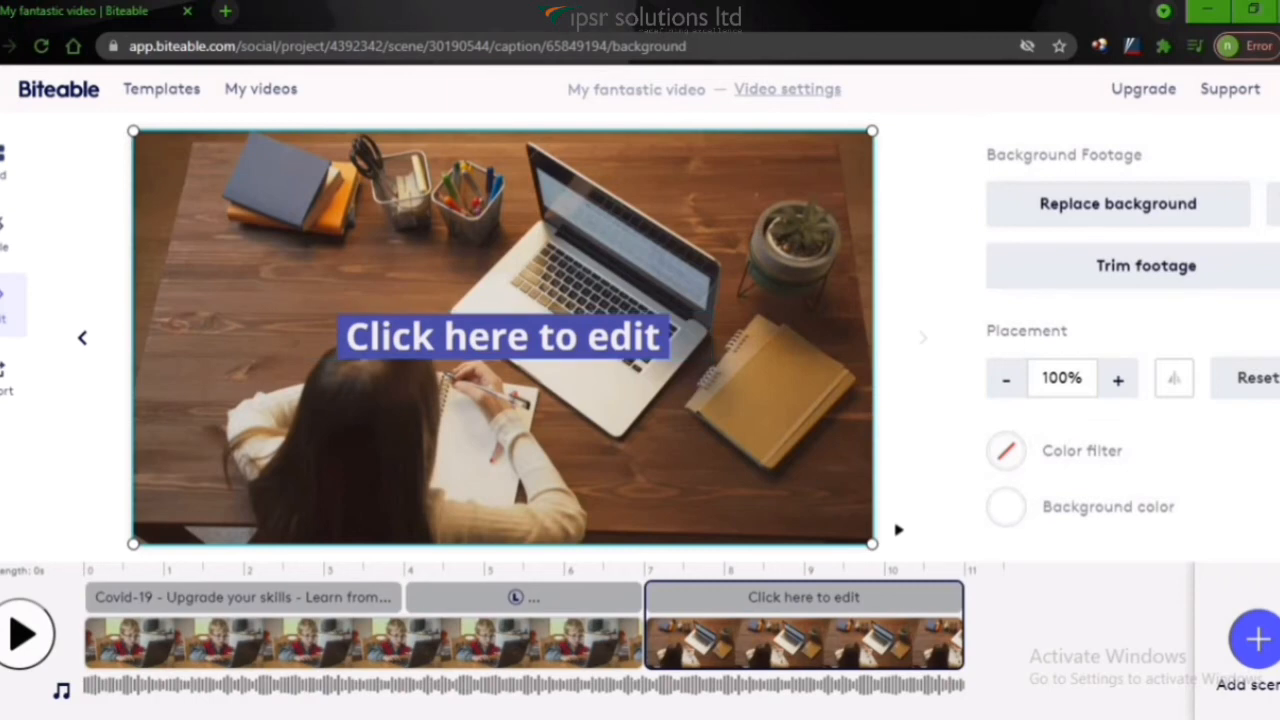
Browse the stock video categories, the favorites and the uploads, and open the style settings for both scenes
left_click(3, 168)
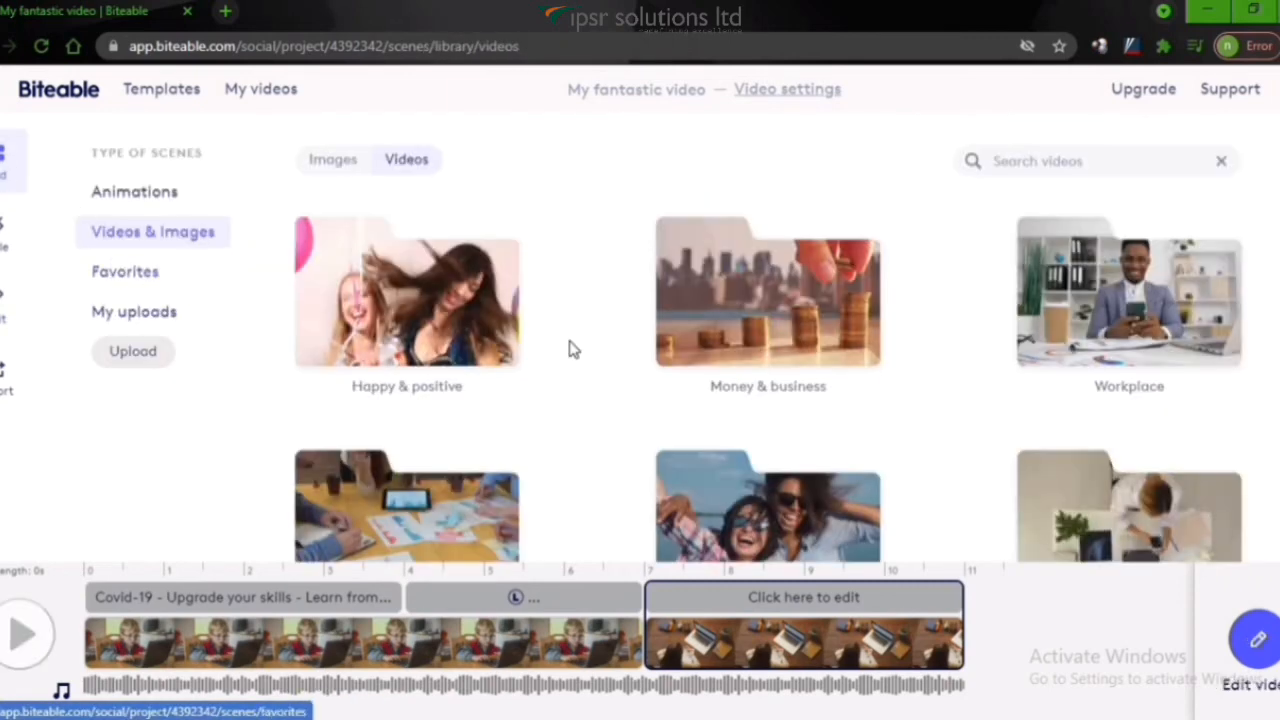
scroll(573, 349, "down", 5)
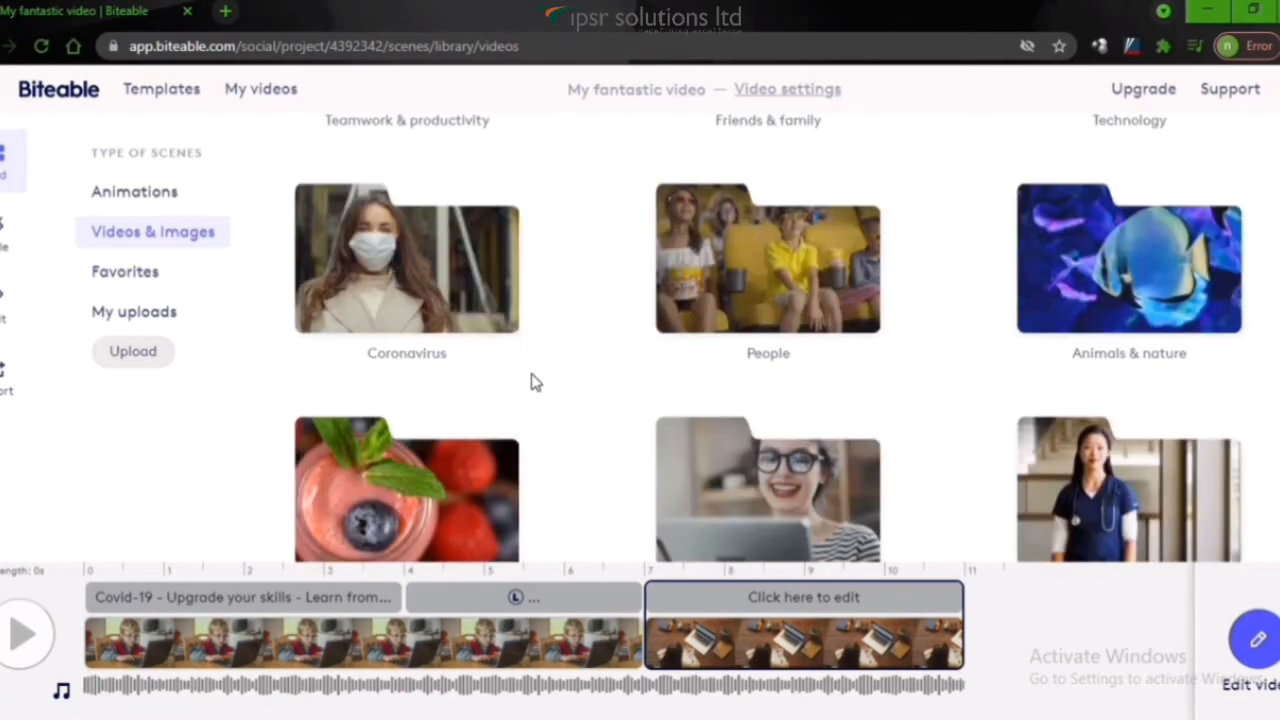
scroll(525, 380, "down", 2)
scroll(300, 330, "up", 3)
scroll(368, 325, "up", 2)
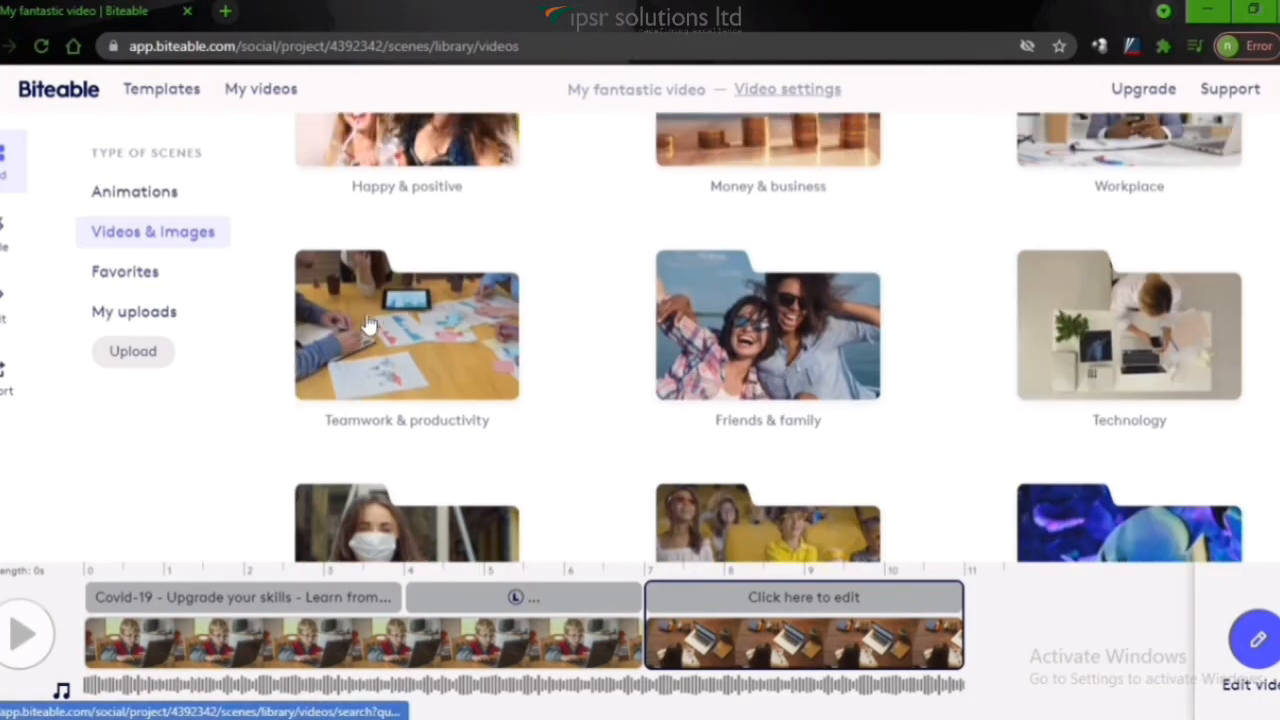
left_click(143, 282)
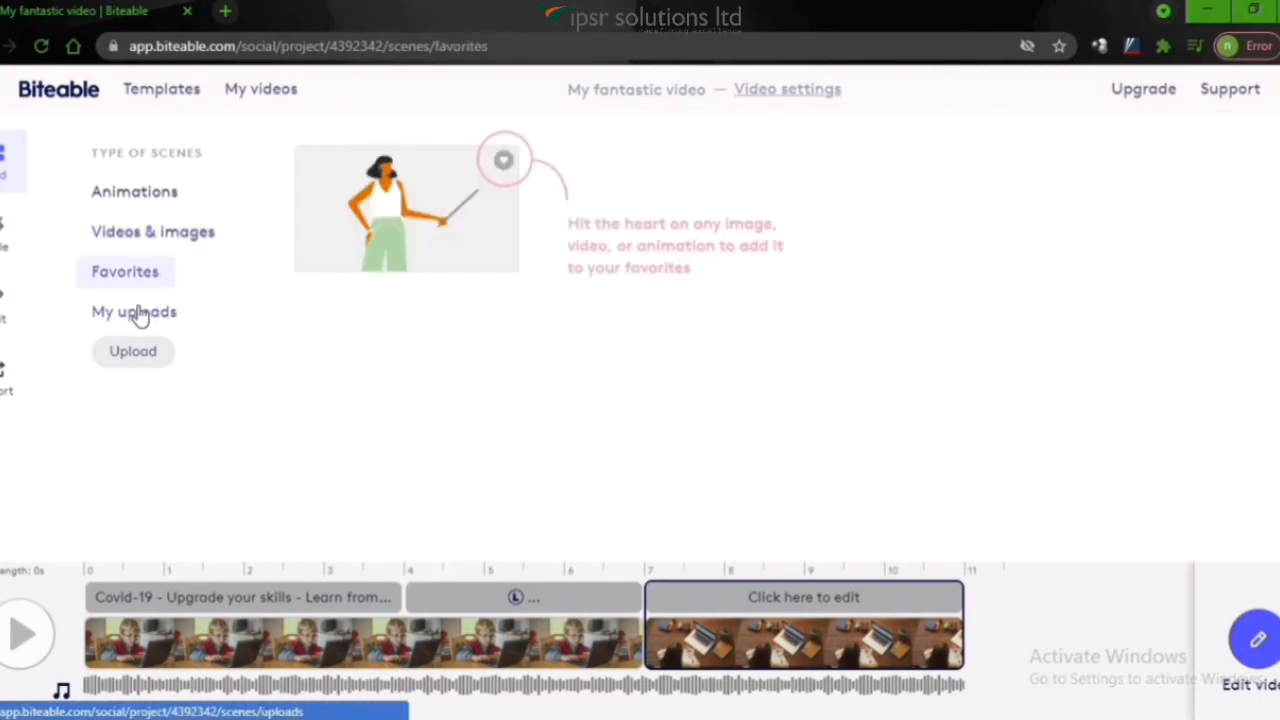
left_click(140, 316)
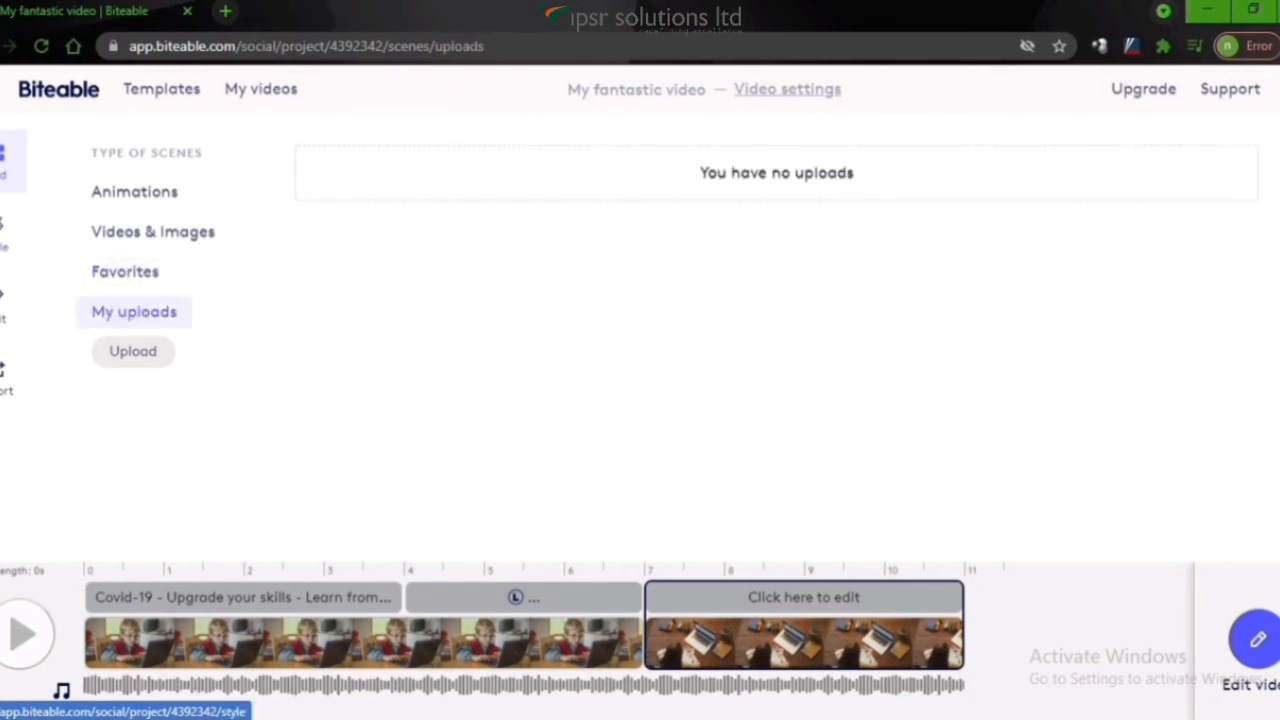
left_click(5, 234)
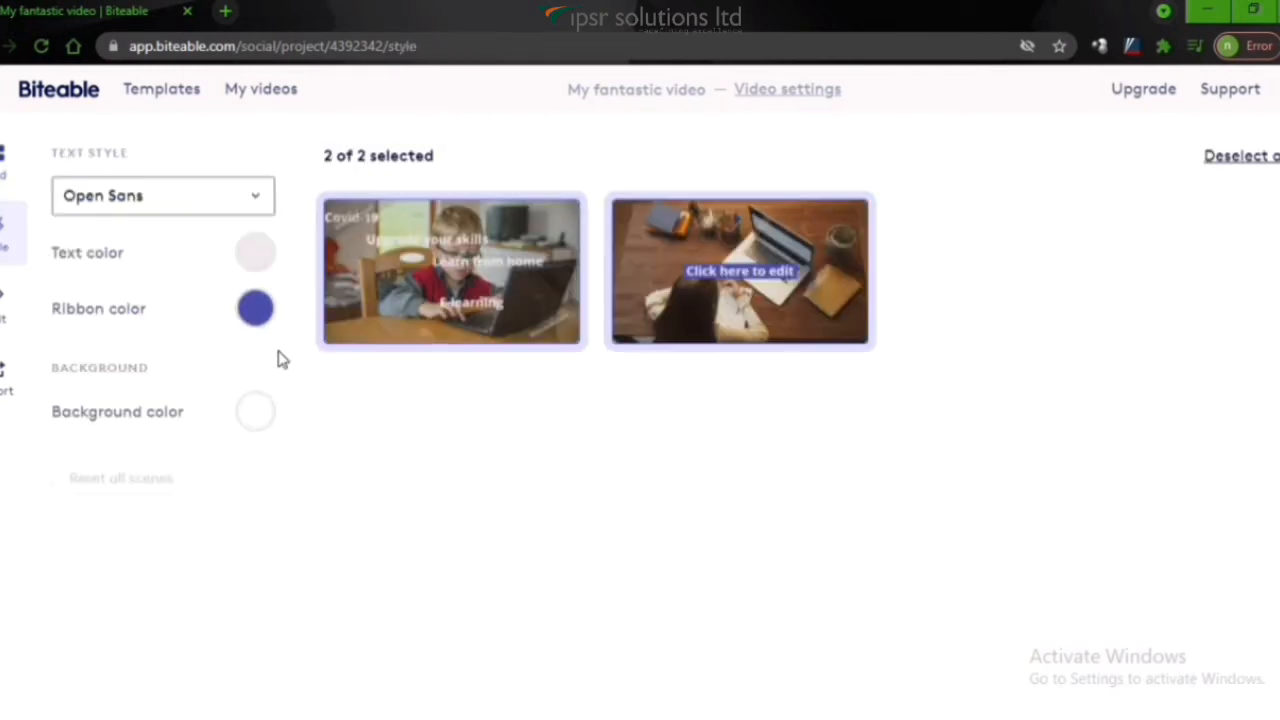
Look at the text color choices for both scenes and deselect the scene of the boy at the laptop
left_click(255, 260)
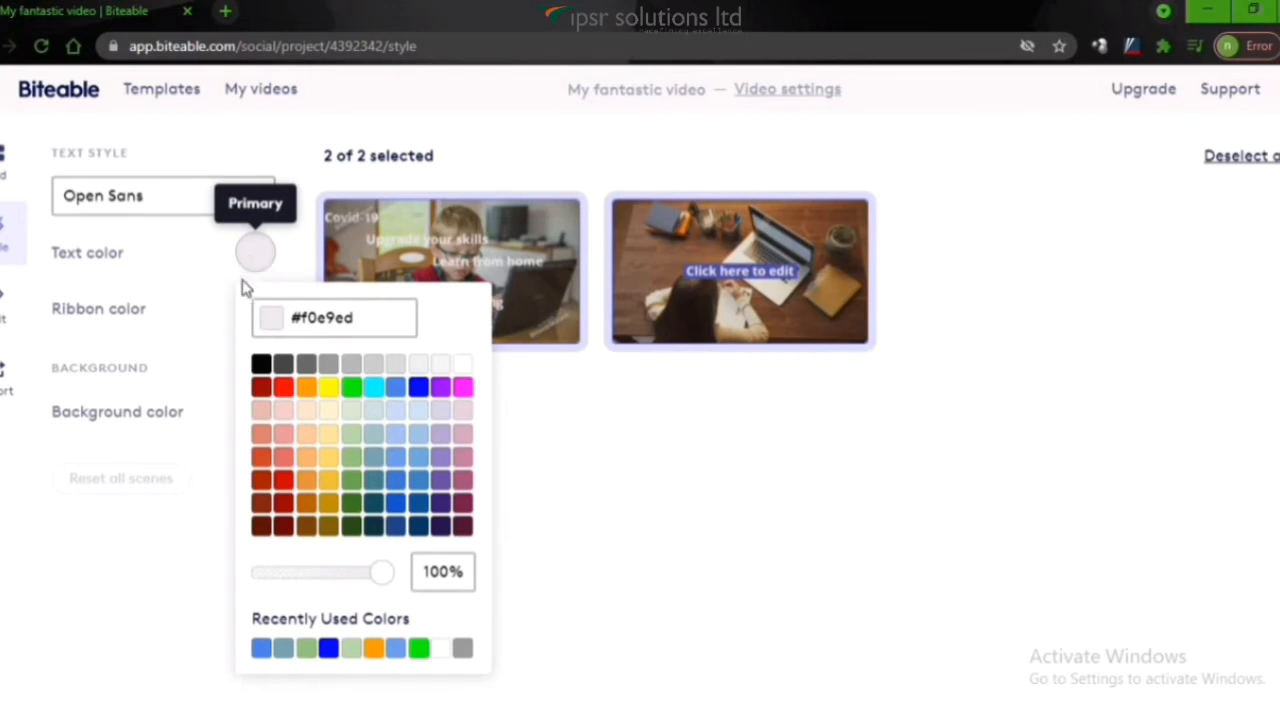
left_click(303, 265)
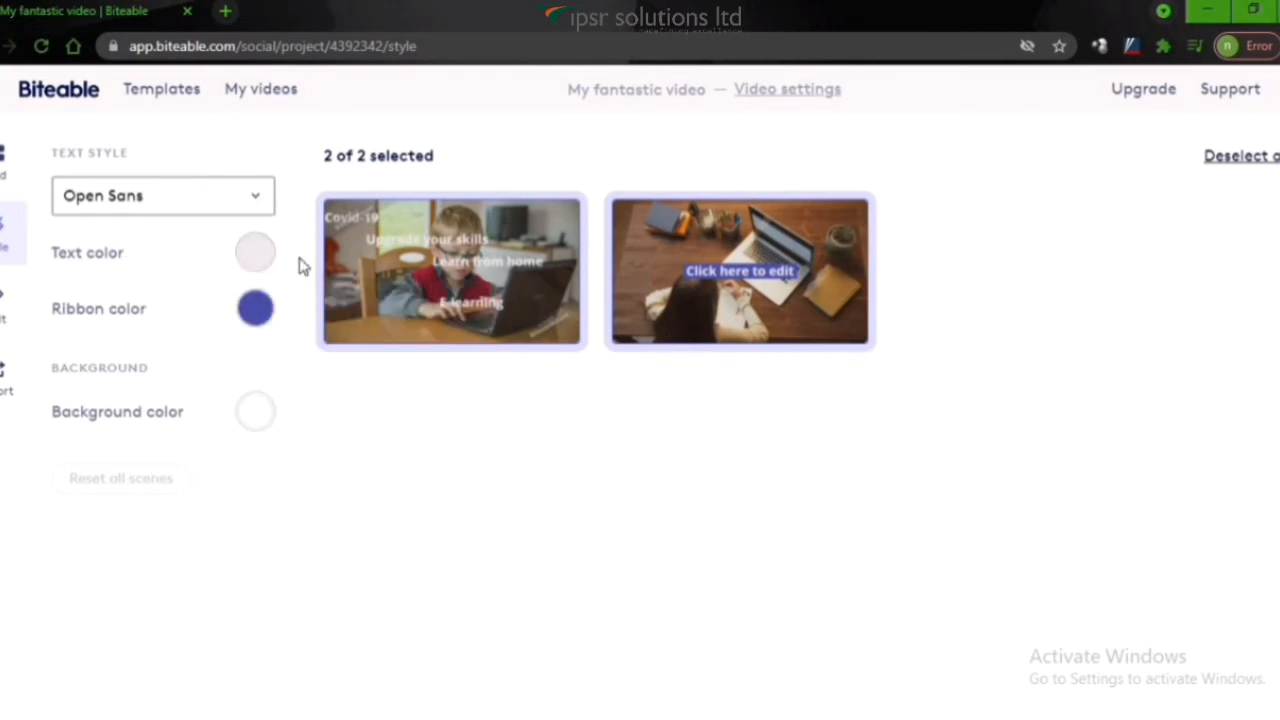
left_click(440, 290)
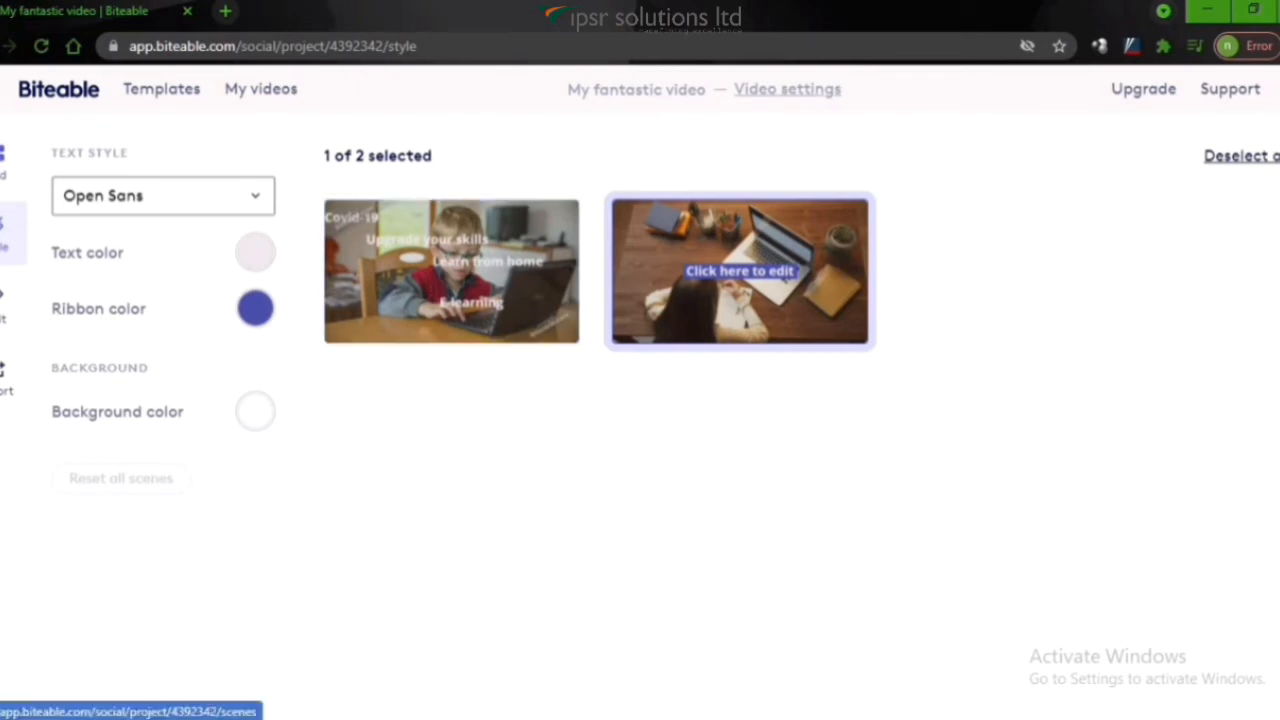
Return to the timeline and look at the desk scene's caption text and background footage settings
left_click(4, 161)
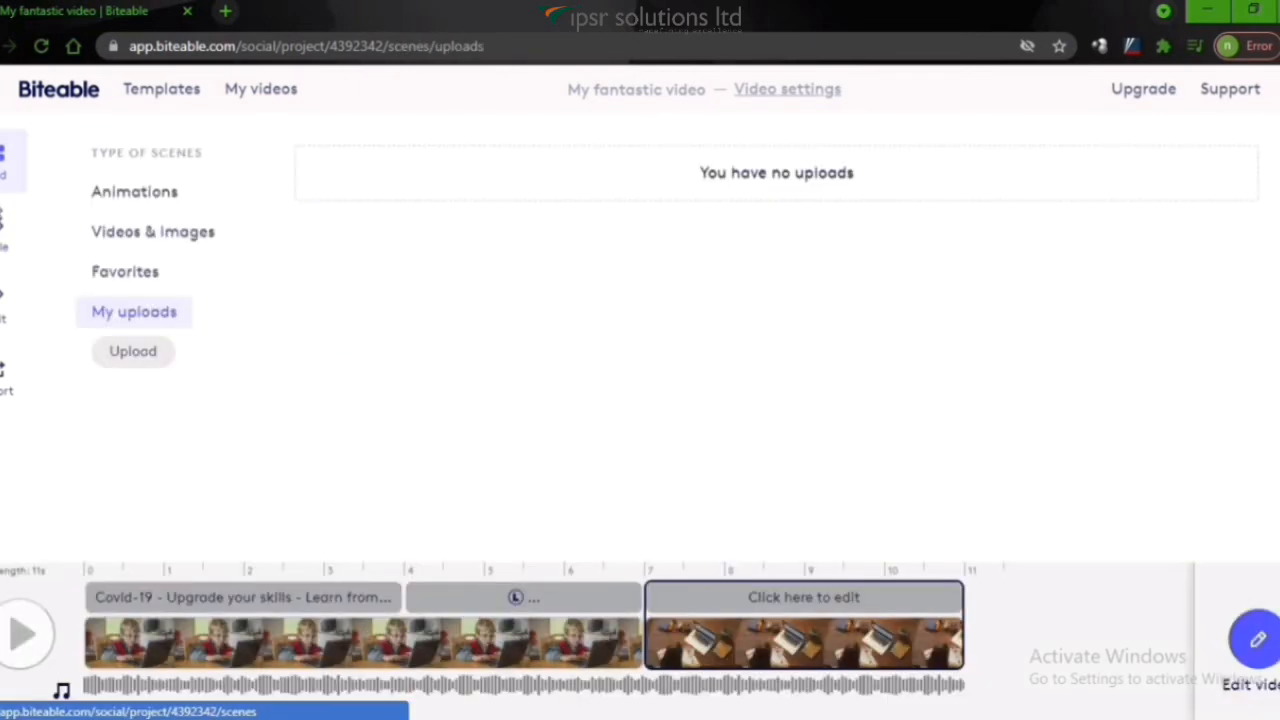
left_click(880, 610)
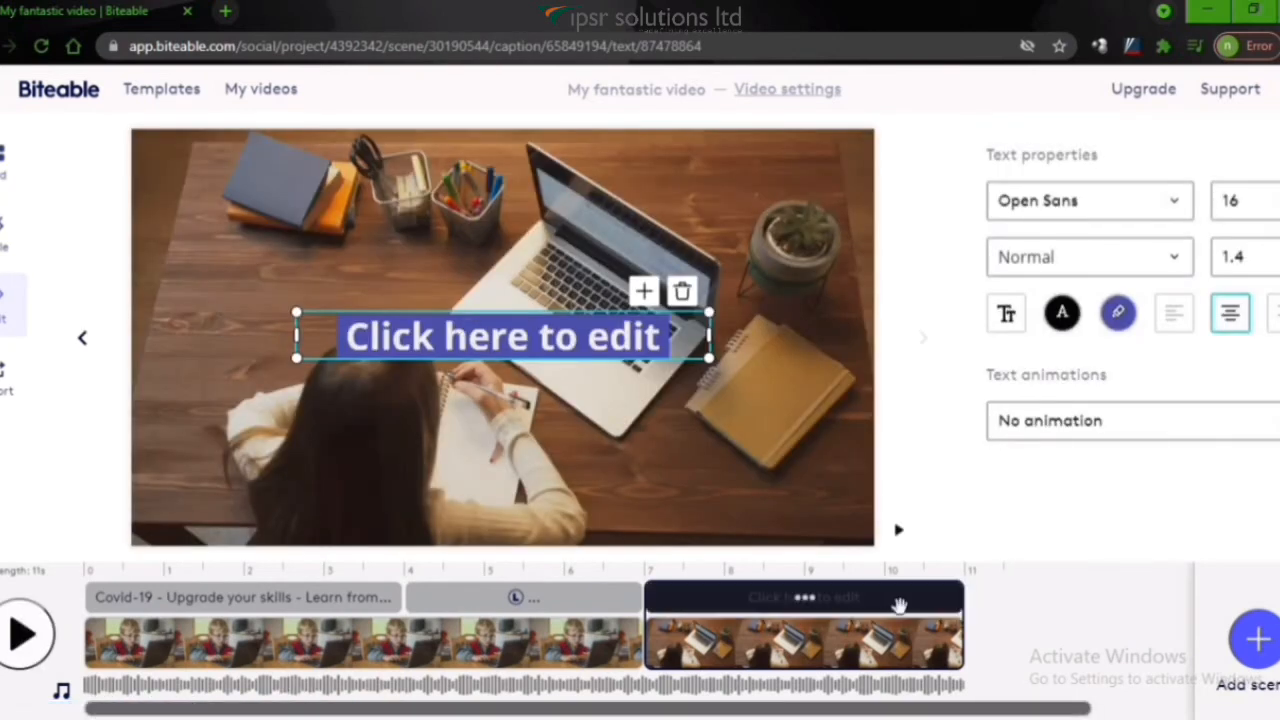
left_click(806, 650)
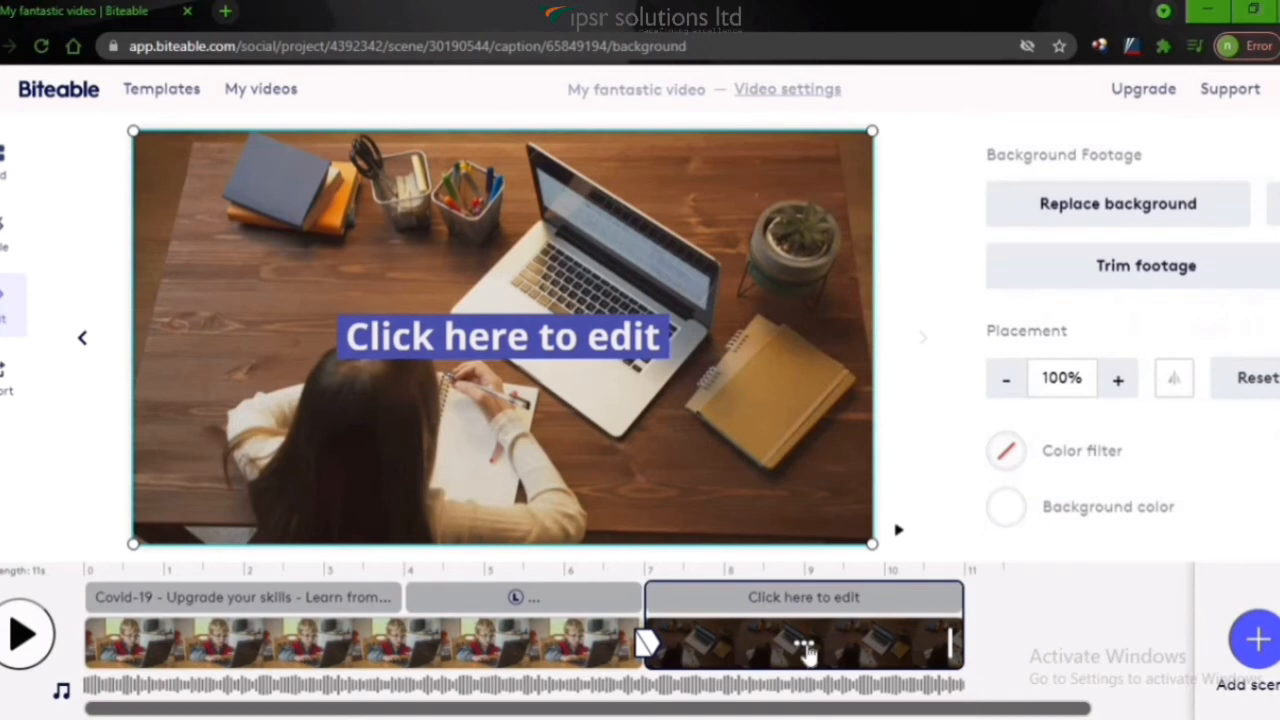
left_click(806, 650)
left_click(778, 569)
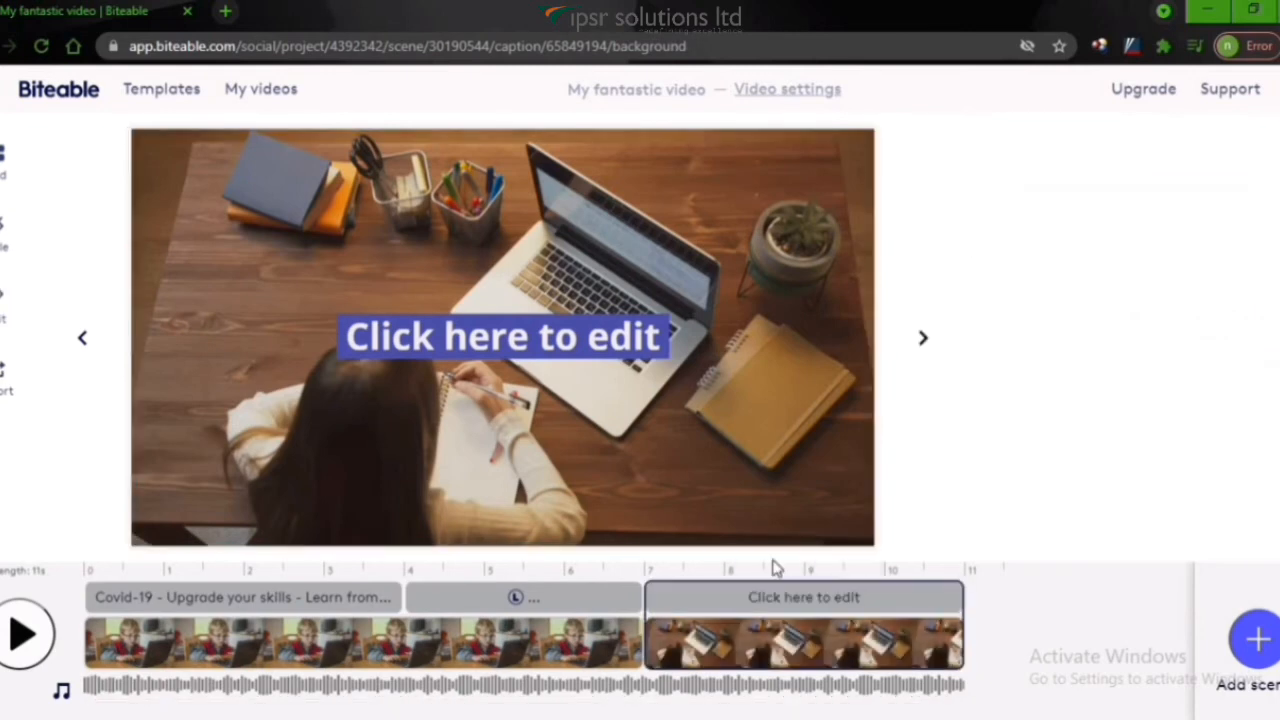
Set the text color of both scenes to #93C47D in the style settings
left_click(3, 234)
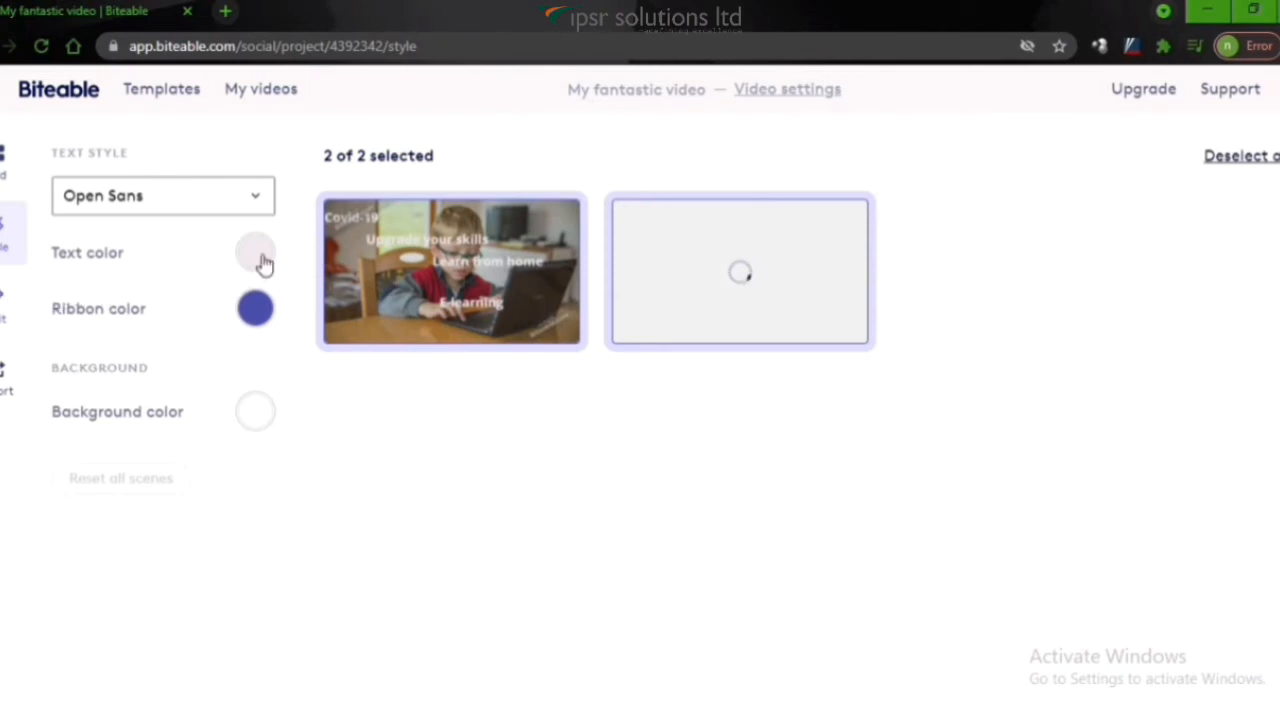
left_click(257, 258)
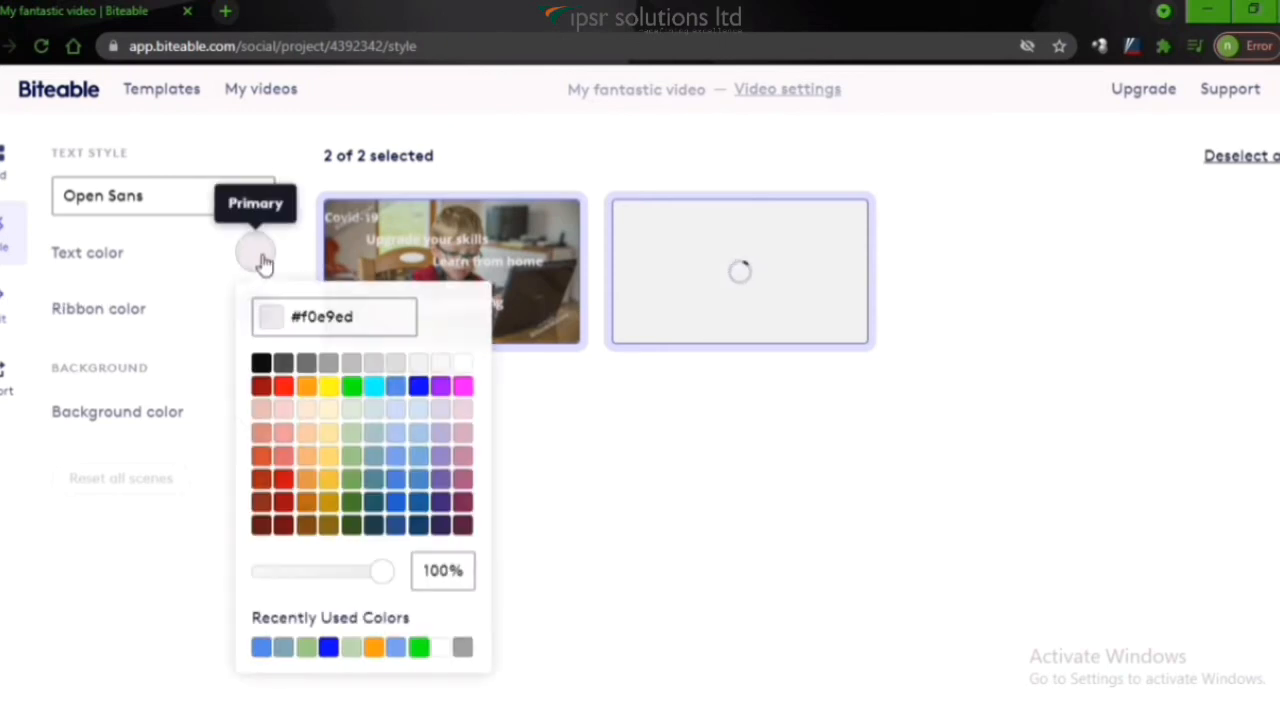
left_click(355, 460)
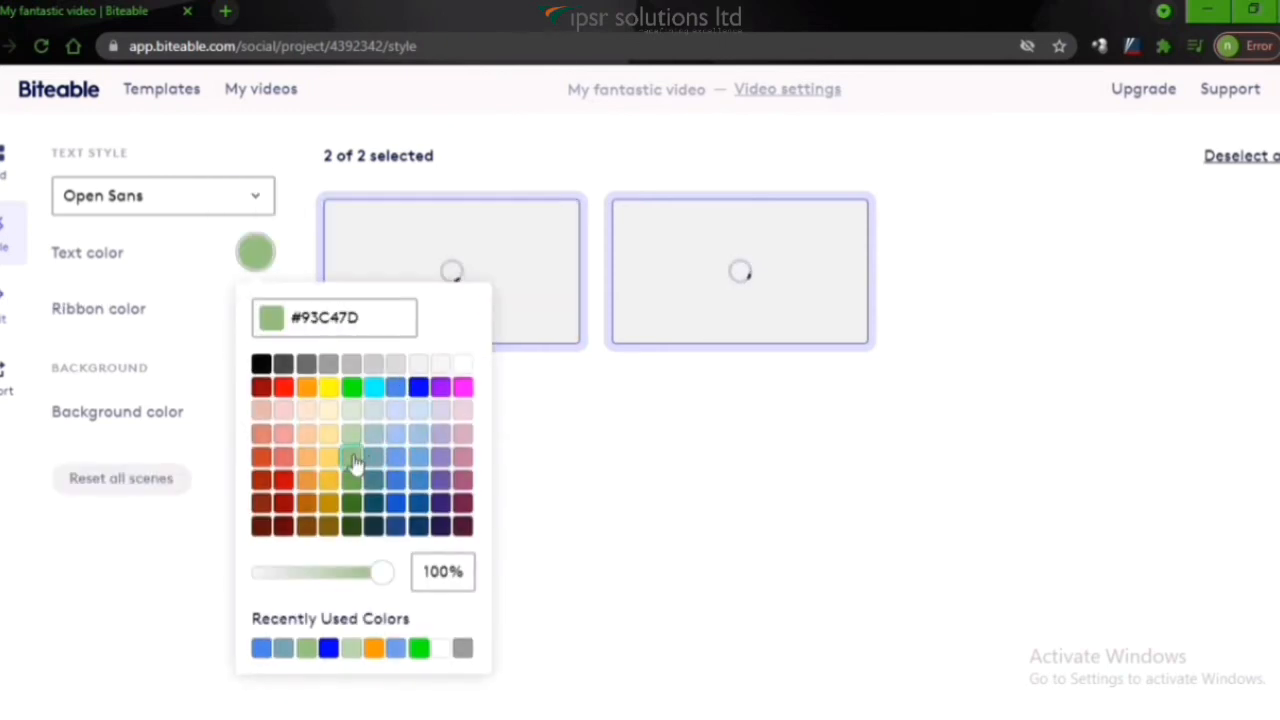
left_click(752, 517)
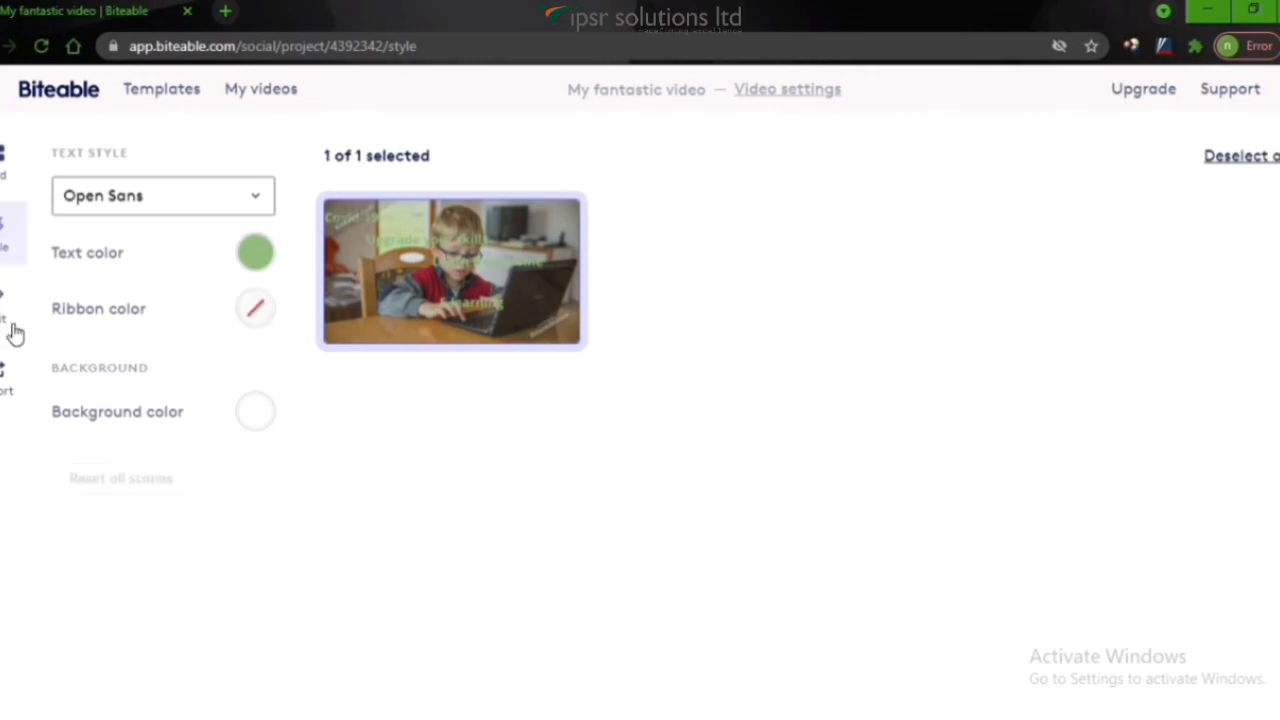
Return to editing the video and build the free export with the Biteable watermark
left_click(17, 325)
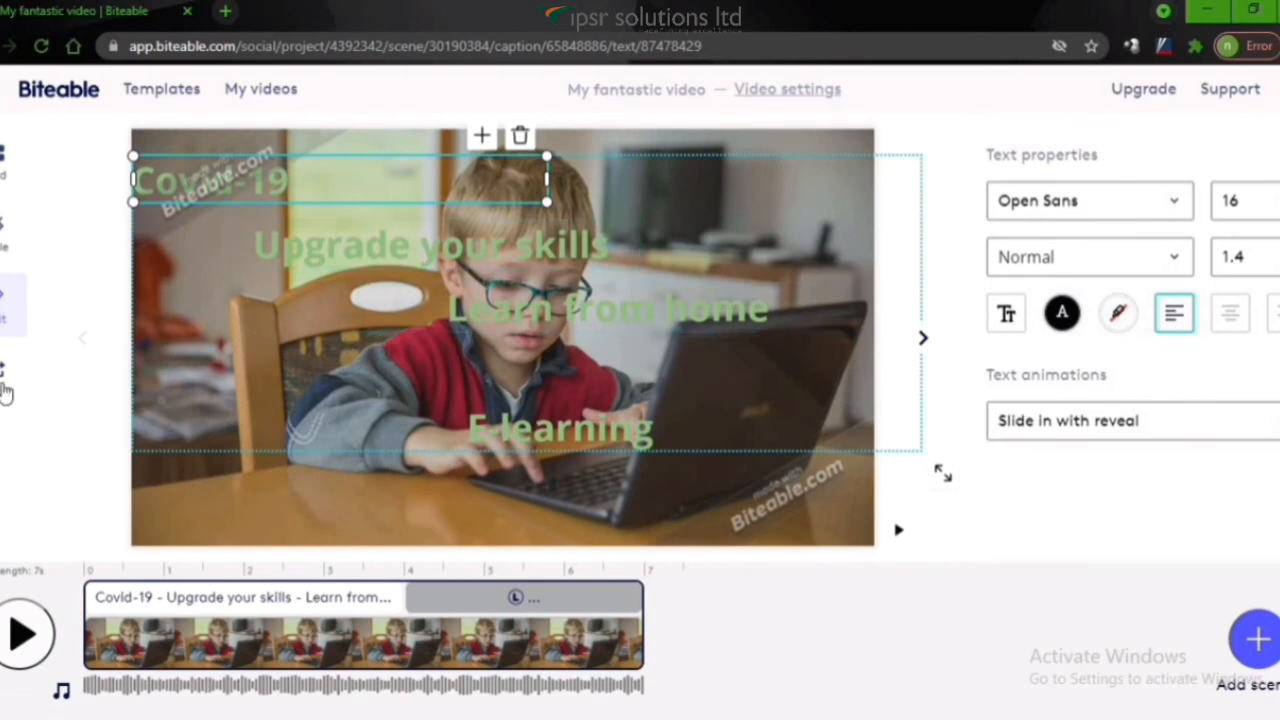
left_click(4, 393)
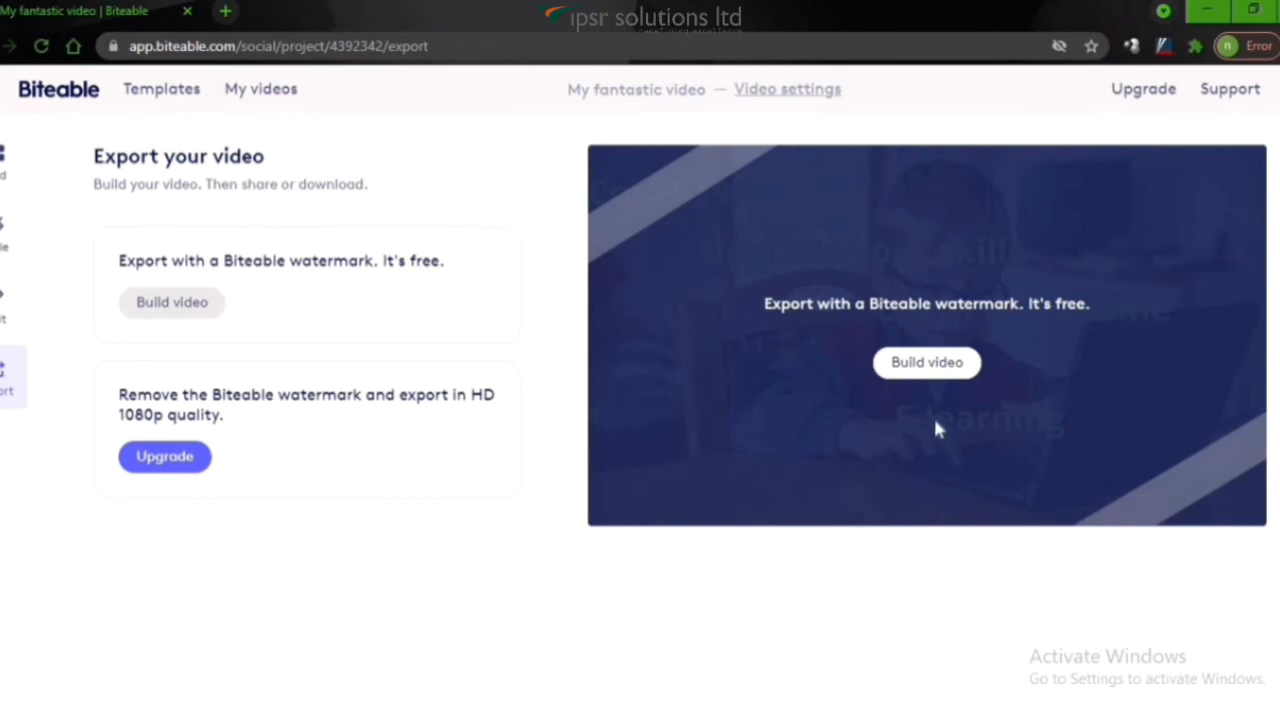
left_click(918, 360)
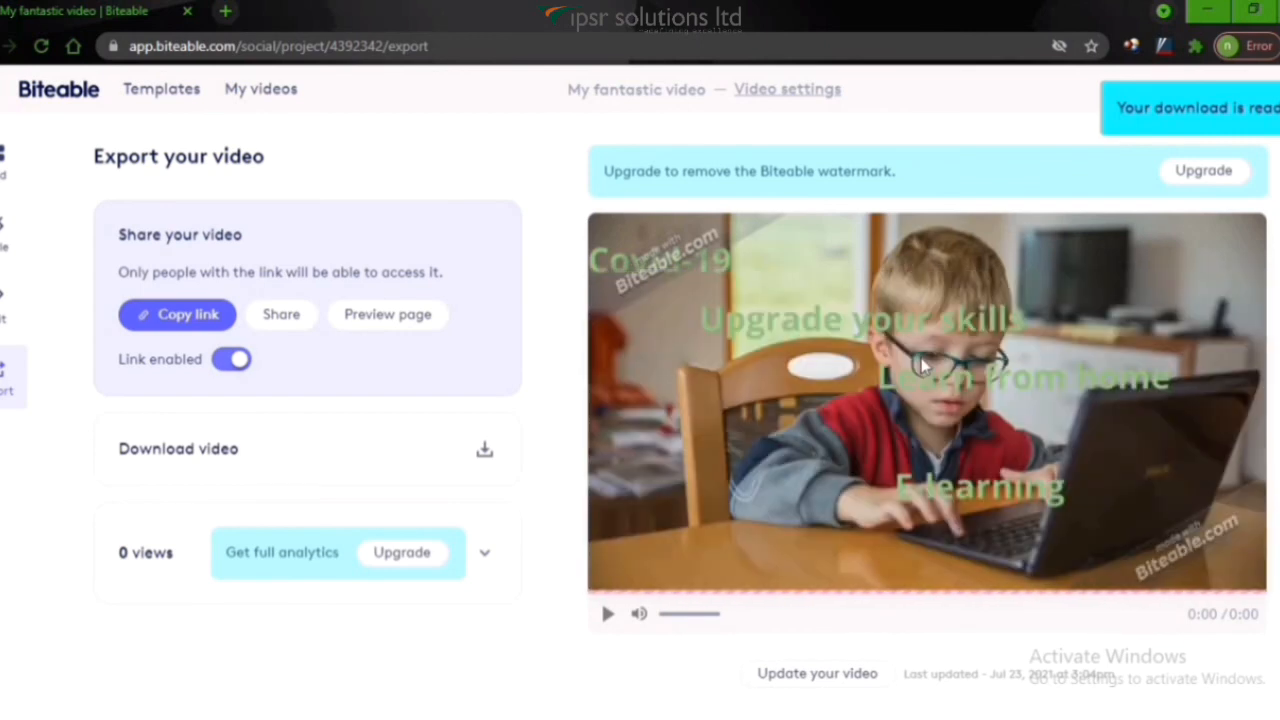
Check the exported video's link and sharing options, and play it on its preview page before closing that page
left_click(187, 327)
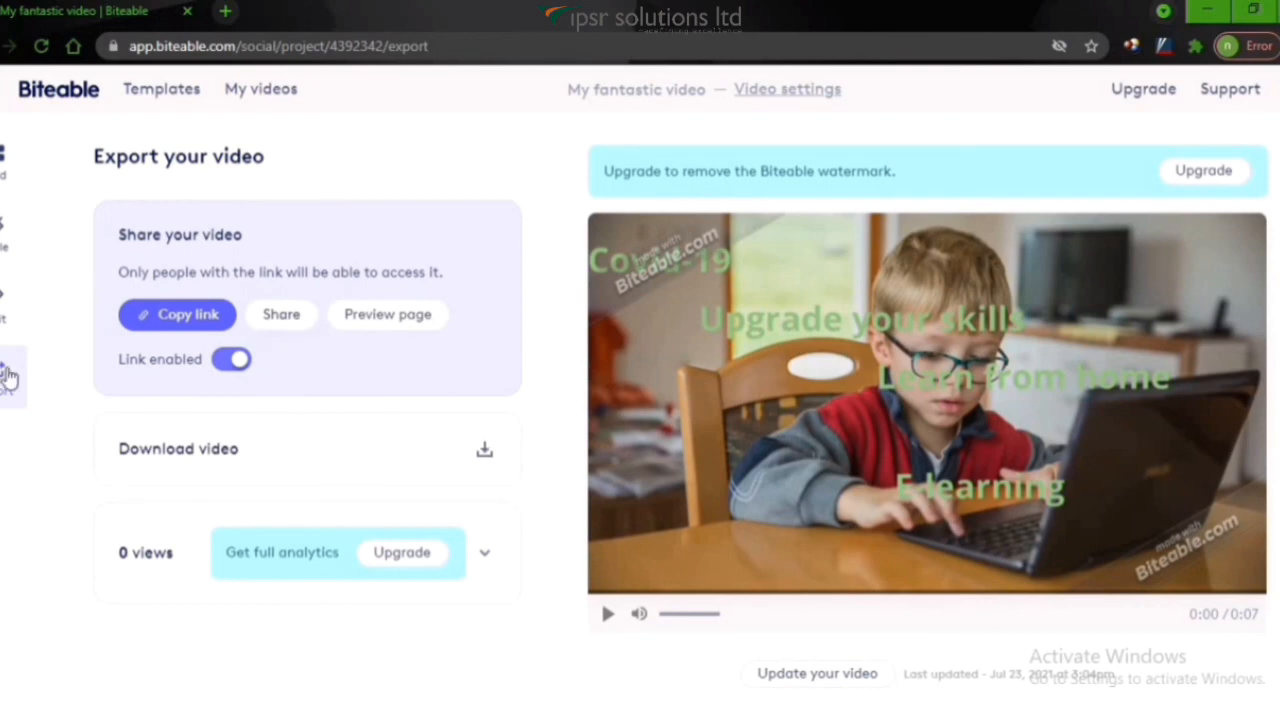
left_click(288, 333)
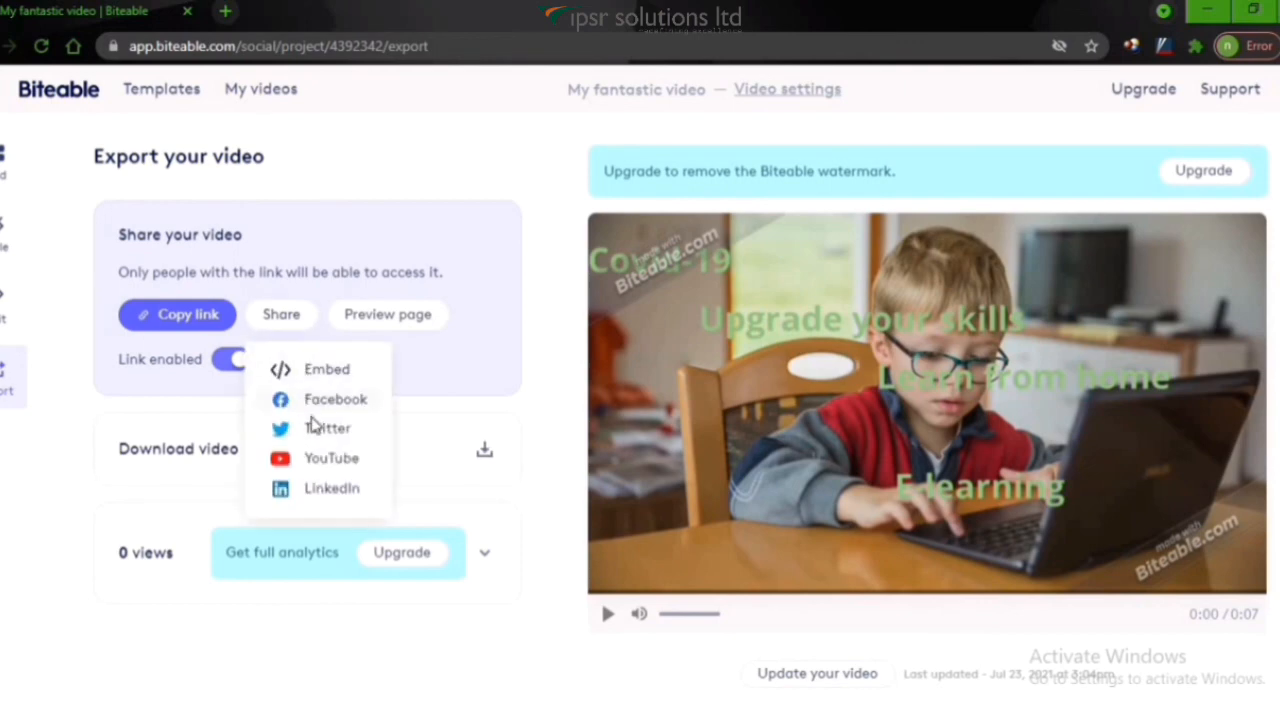
left_click(414, 320)
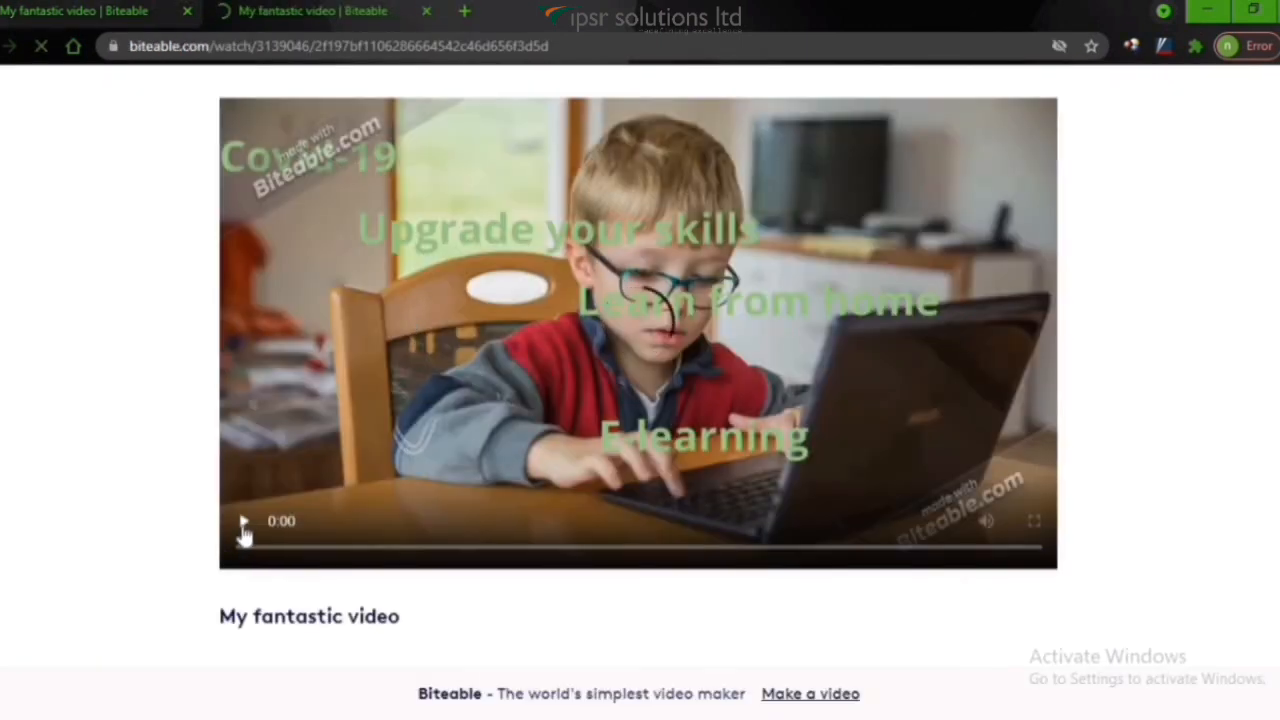
left_click(245, 528)
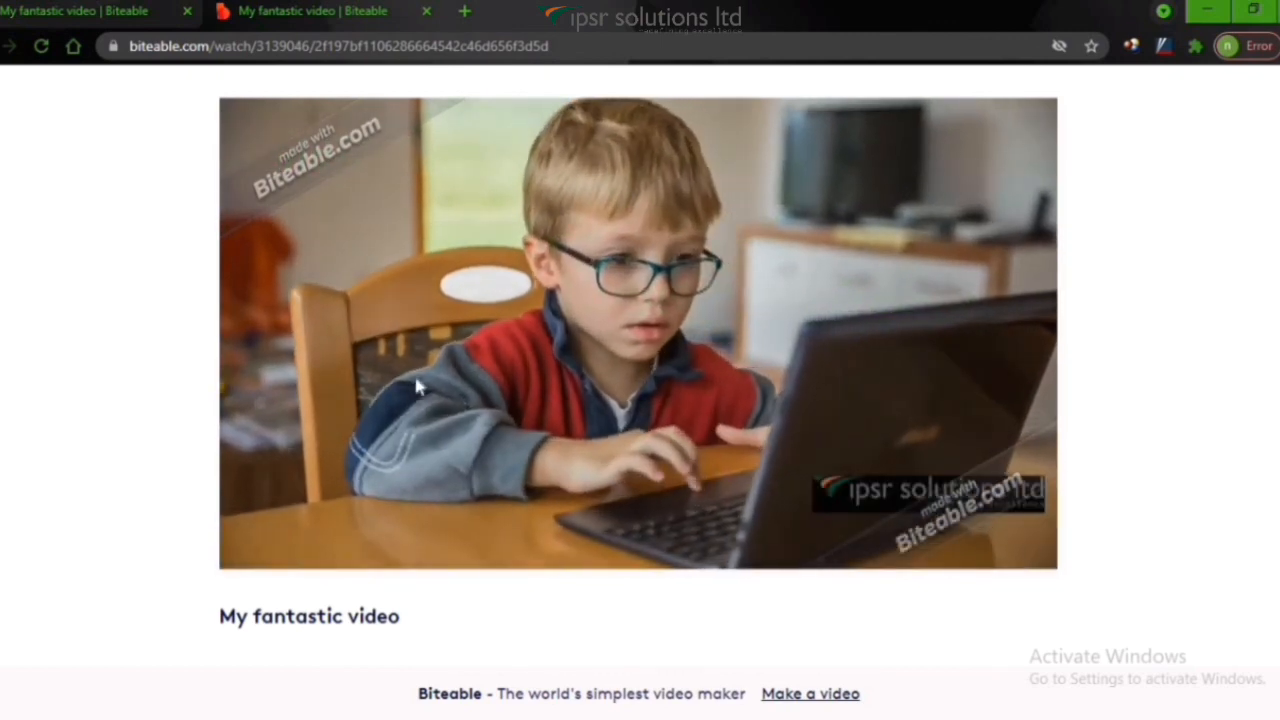
left_click(426, 12)
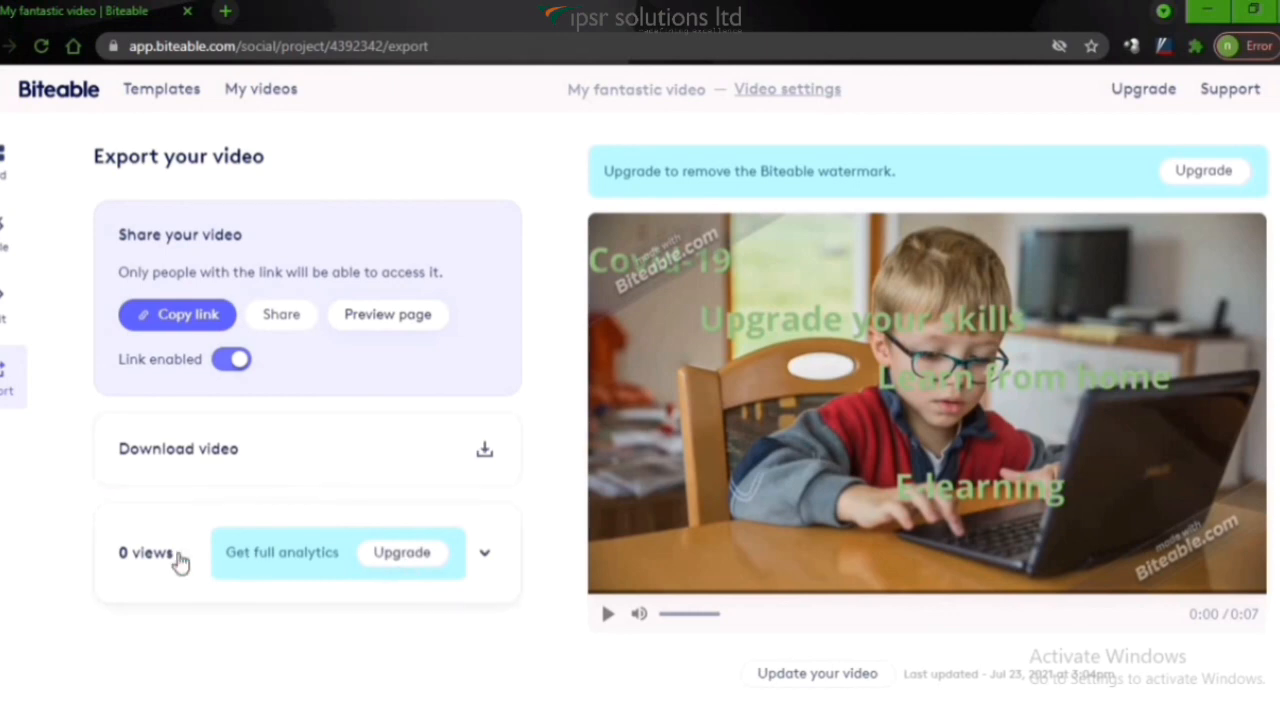
Check the views entry, review the upgrade plans offered for full analytics with their feature comparison, and close the plans
mouse_move(157, 566)
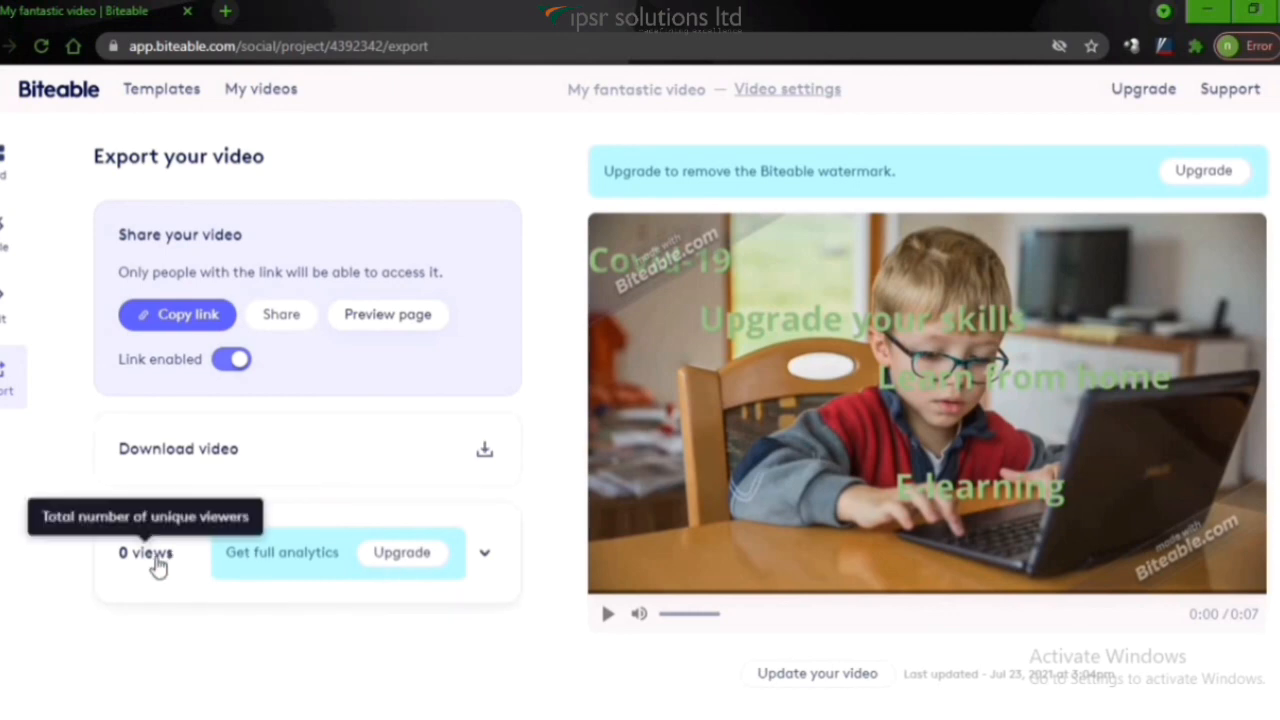
left_click(413, 557)
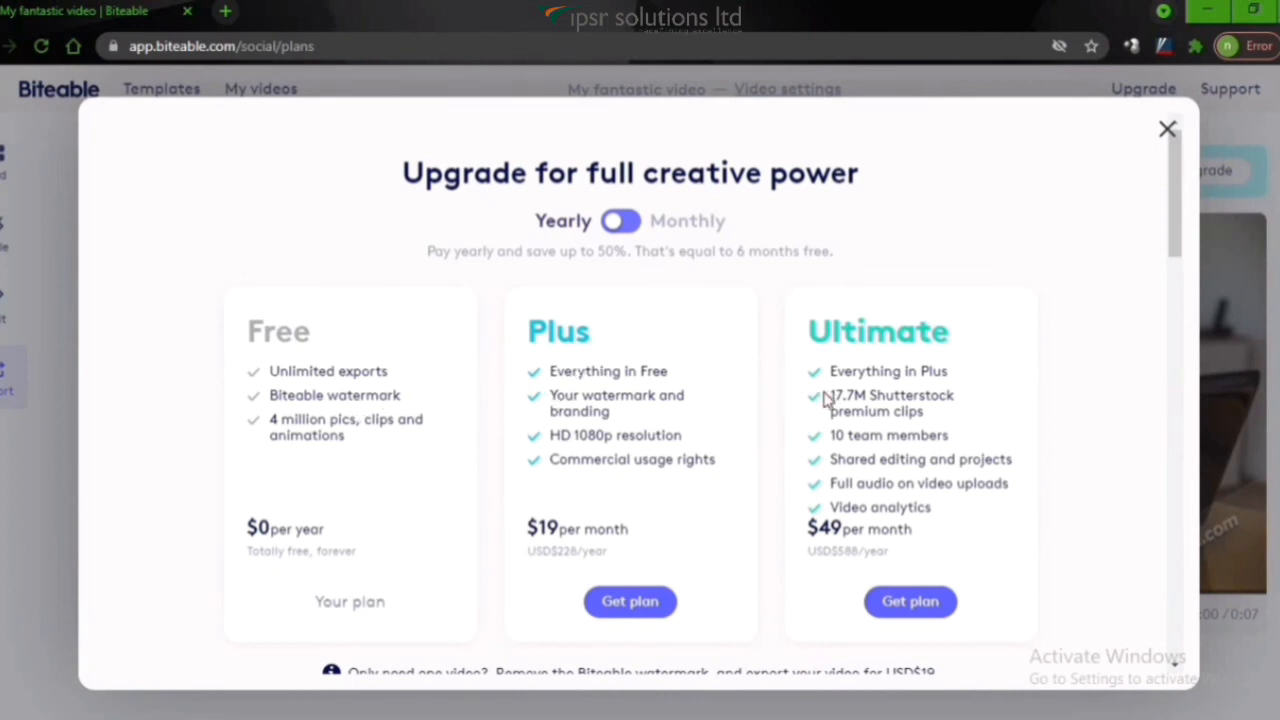
scroll(826, 398, "down", 10)
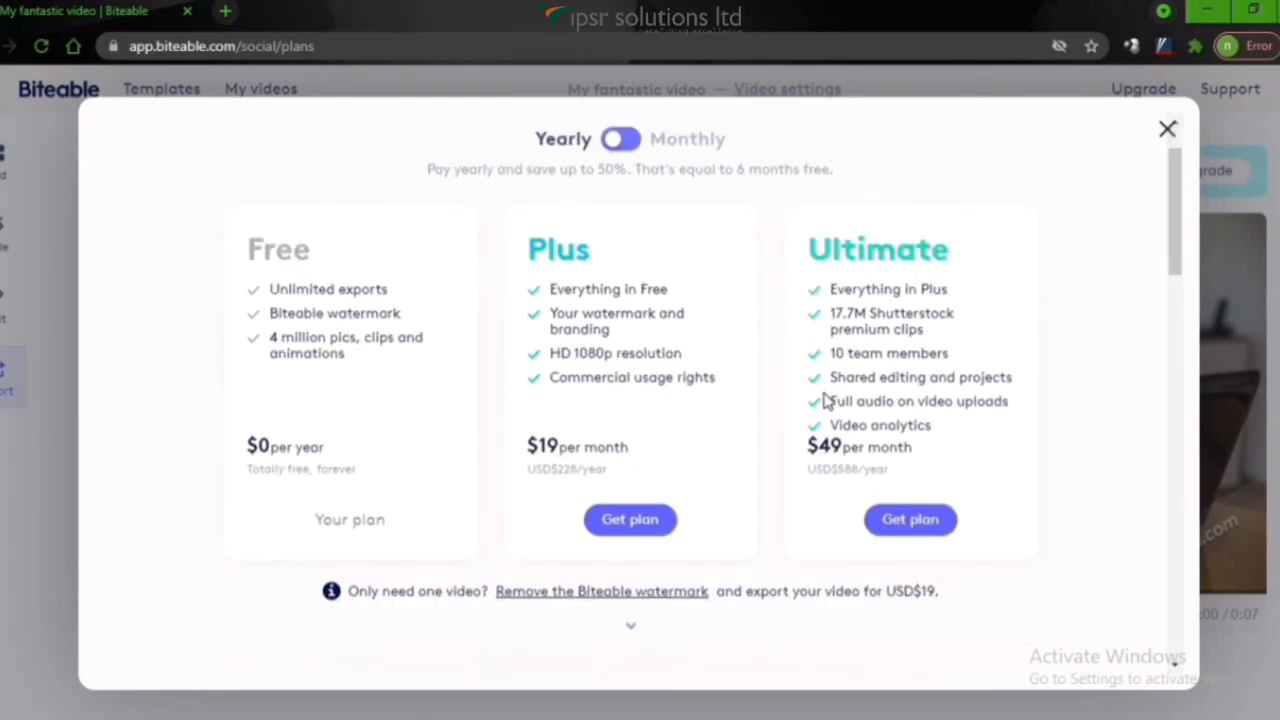
scroll(826, 398, "down", 8)
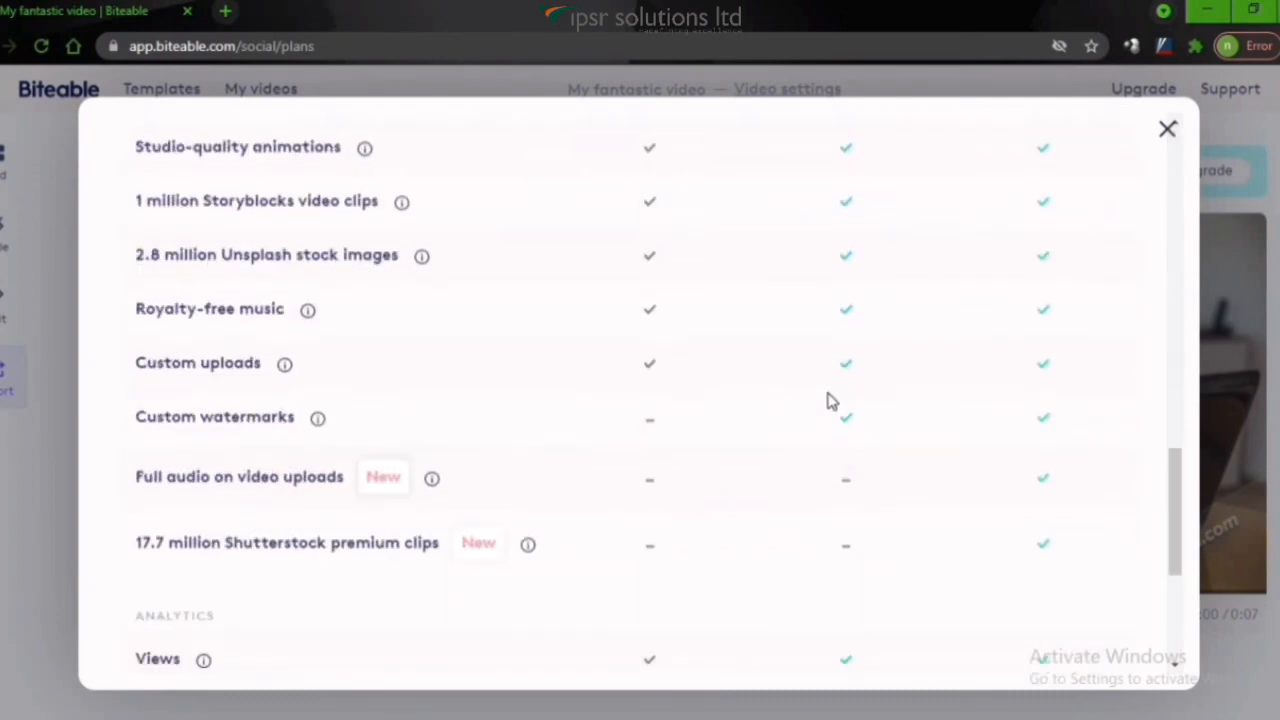
left_click(1172, 133)
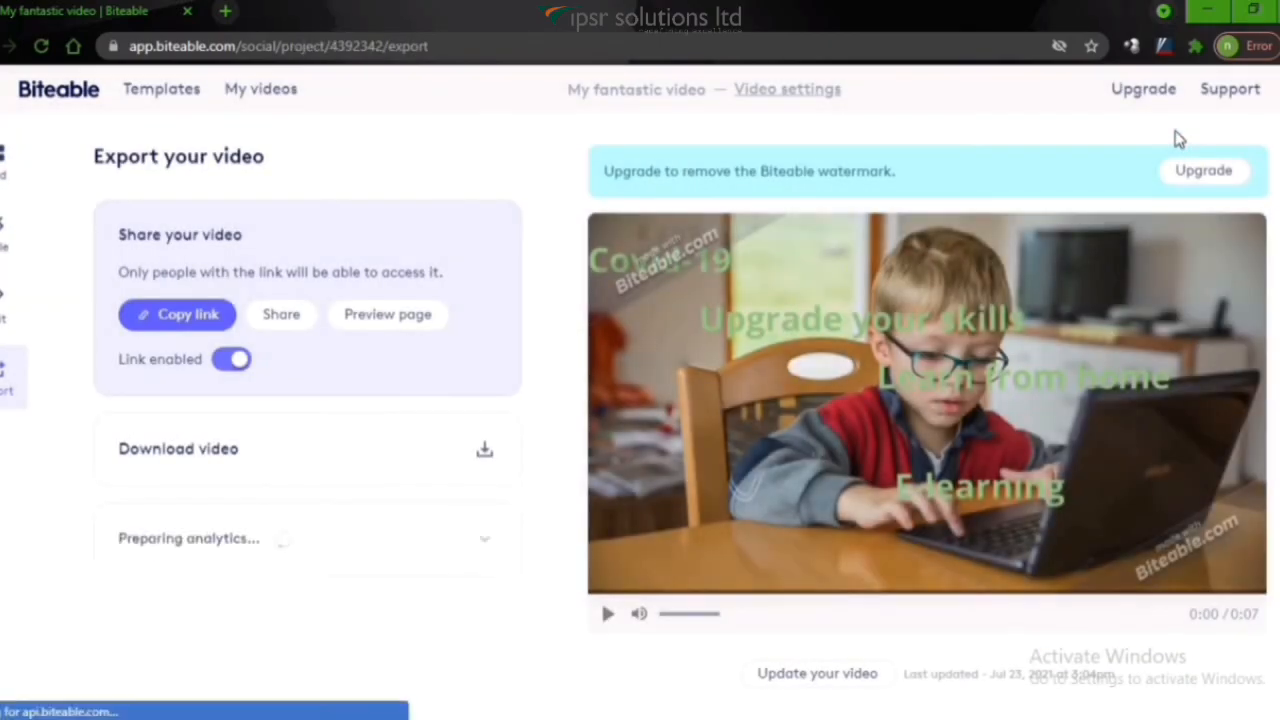